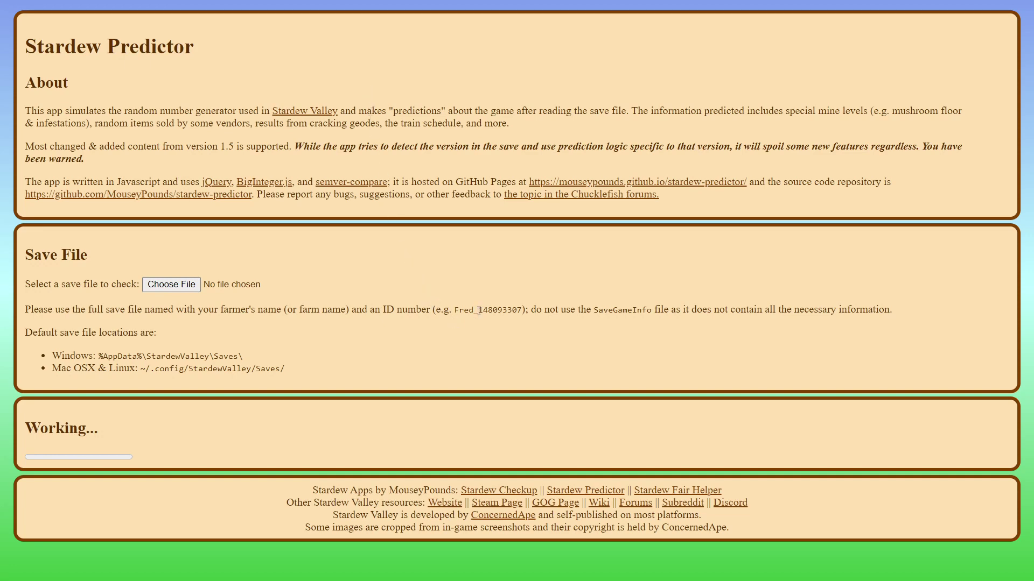
# Highlight the example farmer name Fred and its save ID number.
pyautogui.moveTo(479, 309); pyautogui.dragTo(525, 309)
pyautogui.moveTo(455, 309); pyautogui.dragTo(475, 309)
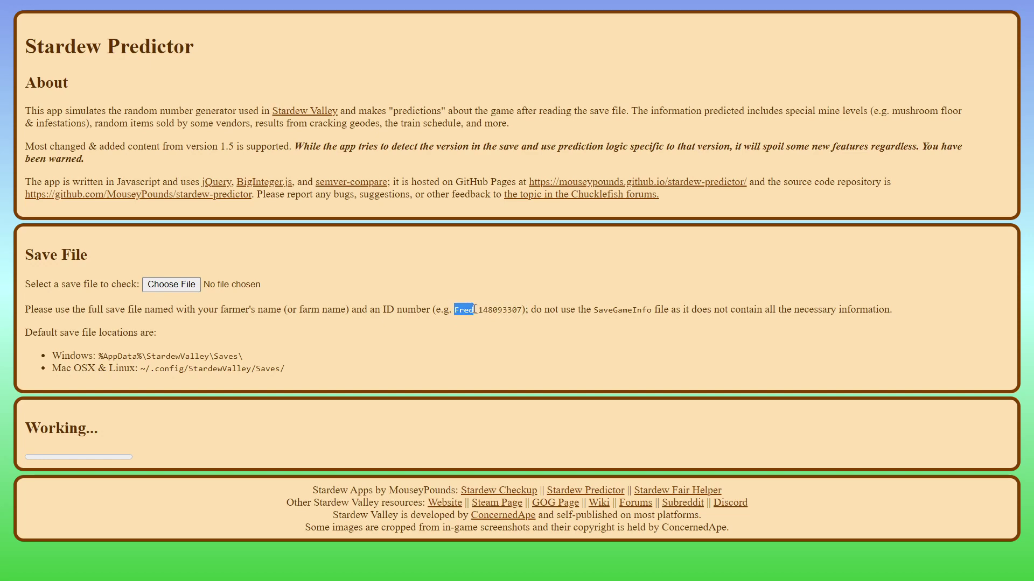
pyautogui.moveTo(478, 310); pyautogui.dragTo(523, 310)
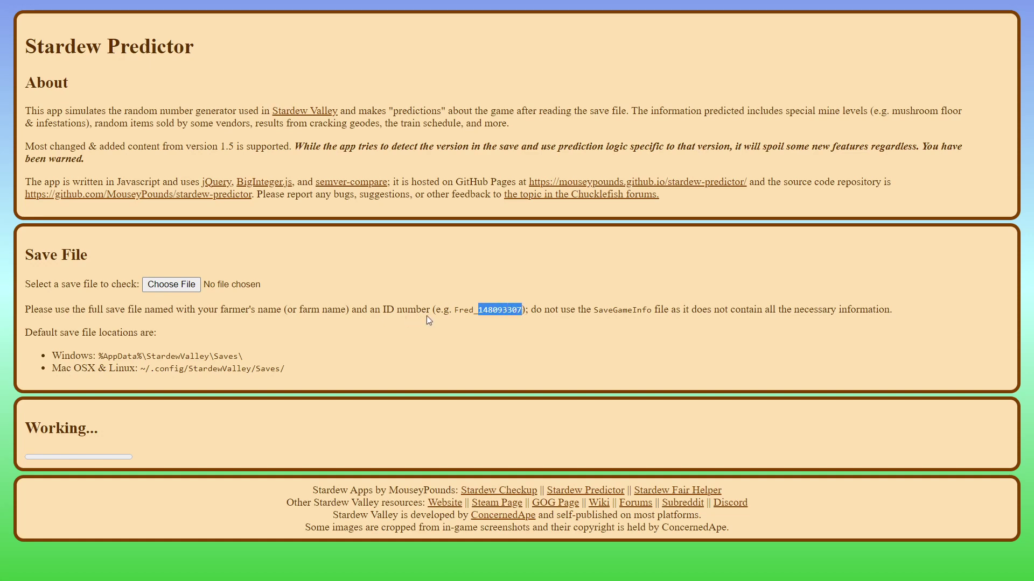
pyautogui.click(374, 327)
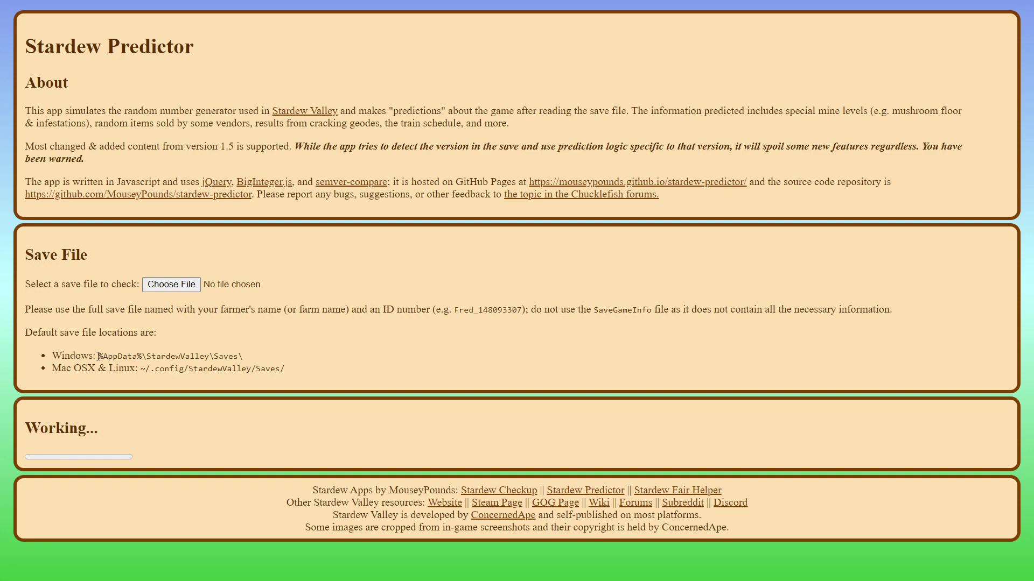
# Highlight the %AppData% Saves path and choose the Canadia_8 save file.
pyautogui.moveTo(98, 357); pyautogui.dragTo(142, 356)
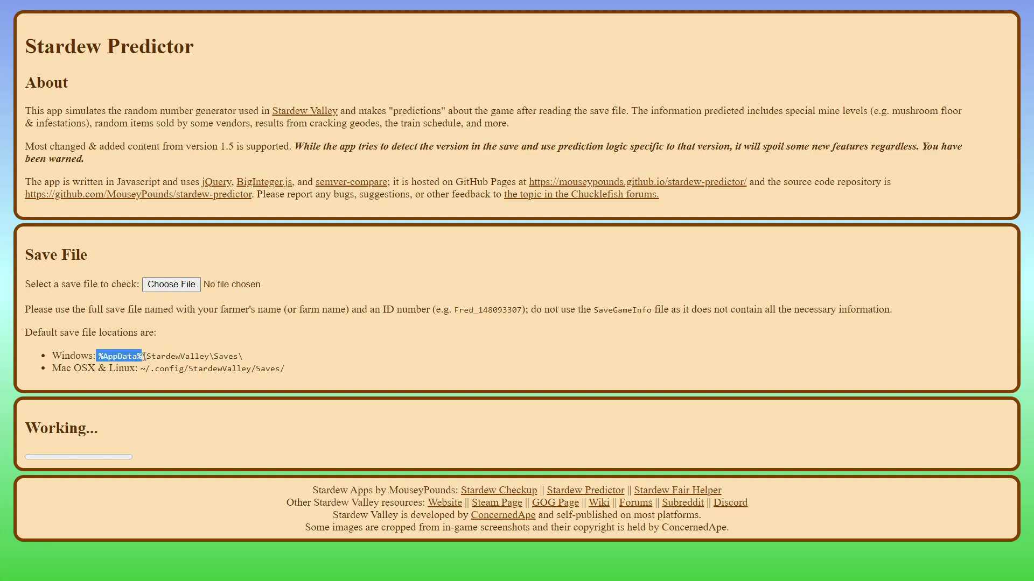
pyautogui.moveTo(151, 357); pyautogui.dragTo(240, 357)
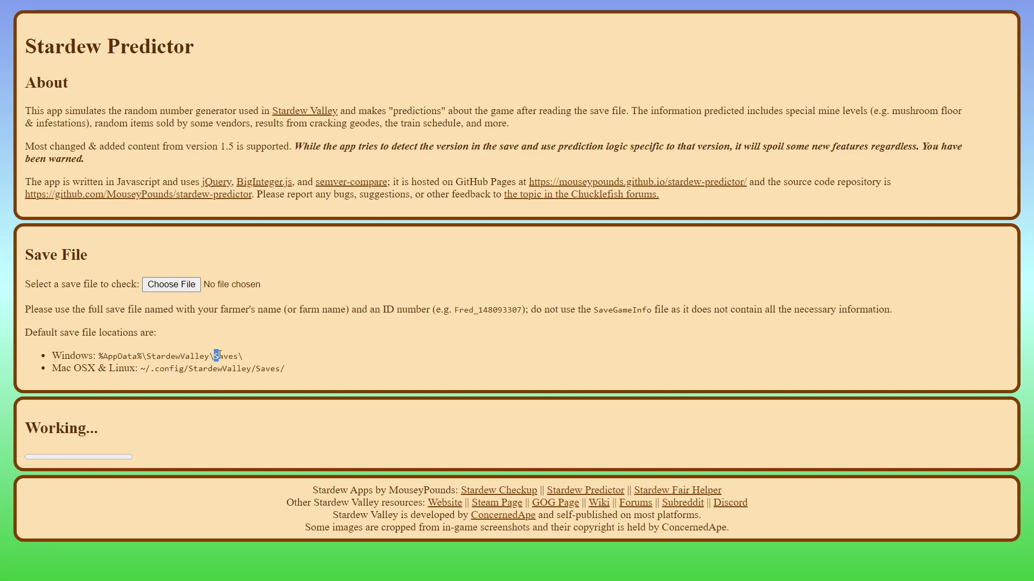
pyautogui.click(253, 352)
pyautogui.moveTo(454, 309); pyautogui.dragTo(523, 309)
pyautogui.click(280, 303)
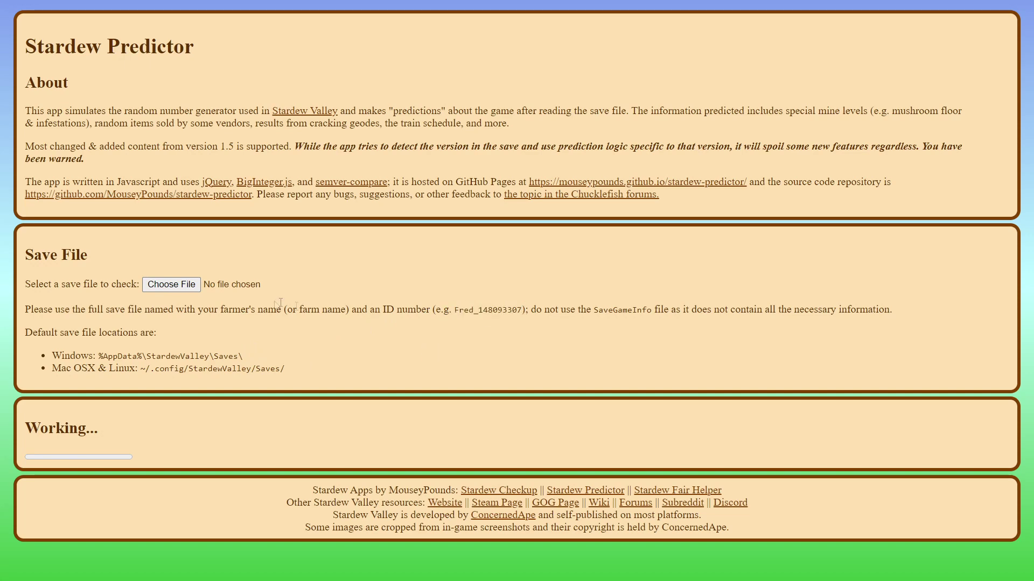
pyautogui.click(193, 288)
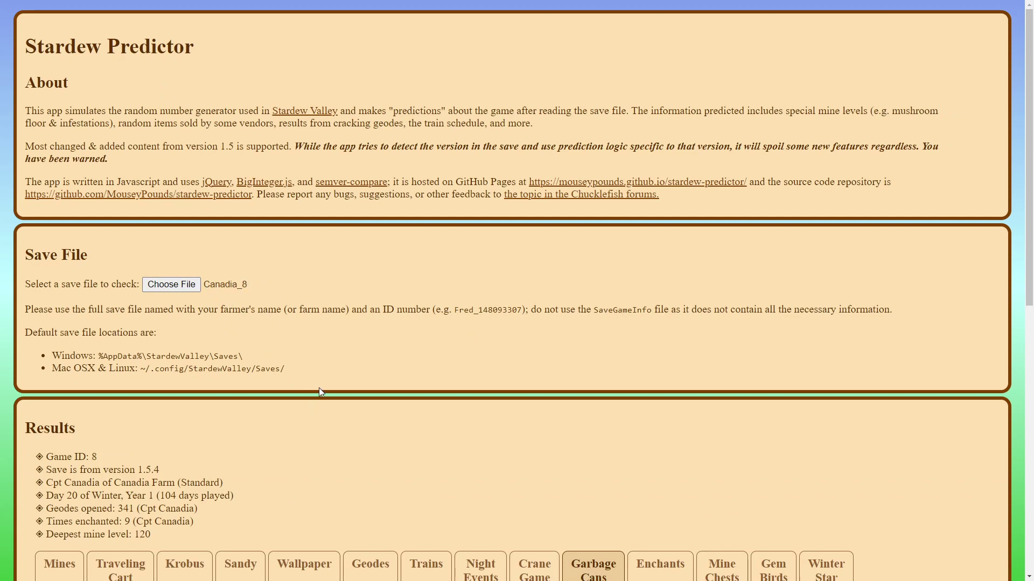
pyautogui.scroll(-4, 319, 387)
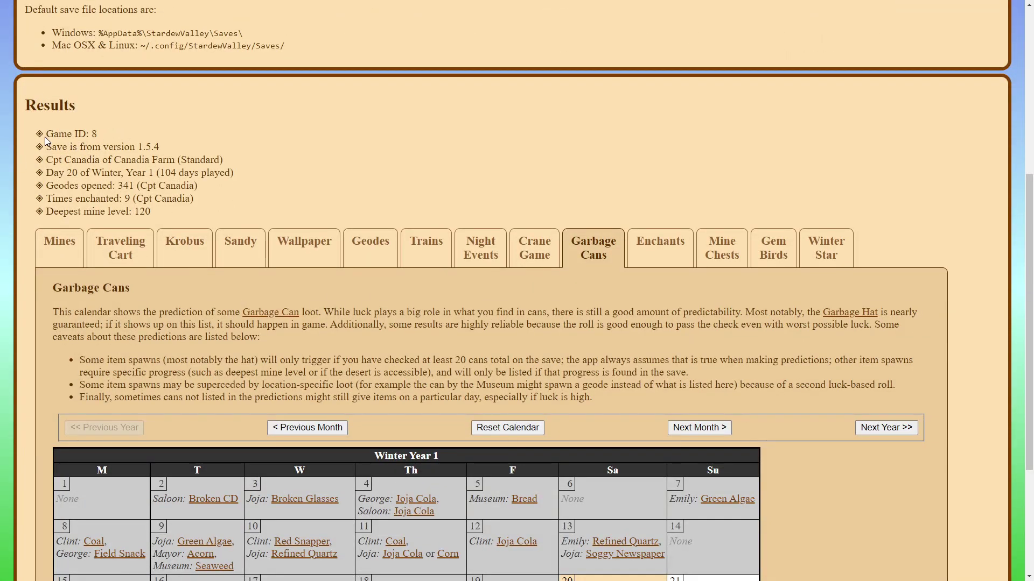
# Highlight the Game ID line and the Winter 20, Year 1 date in Results.
pyautogui.moveTo(47, 134); pyautogui.dragTo(97, 134)
pyautogui.click(76, 160)
pyautogui.moveTo(53, 173); pyautogui.dragTo(160, 173)
pyautogui.click(97, 187)
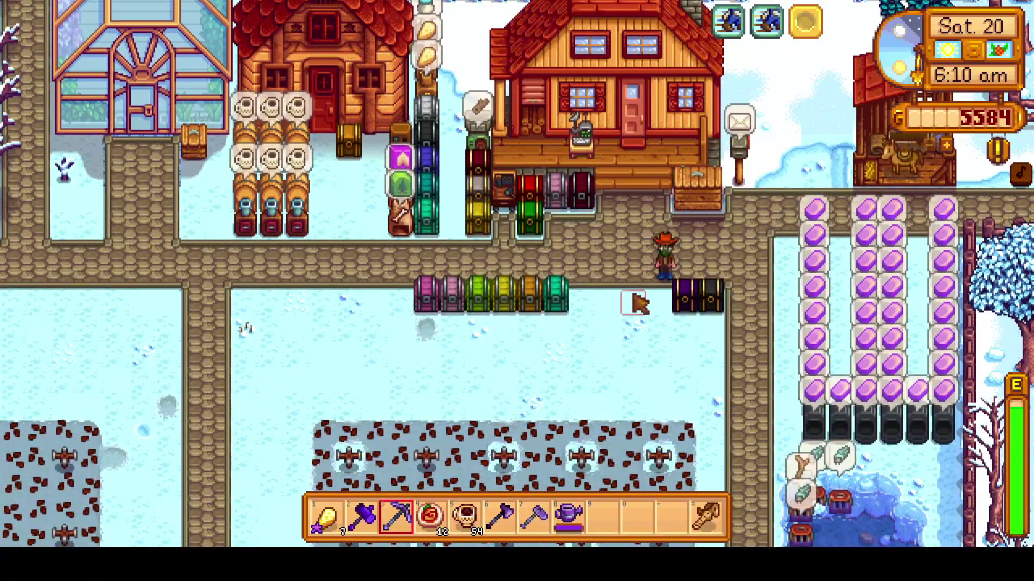
# Walk the farmer to the storage chests and swap hats on the way.
pyautogui.press('a')
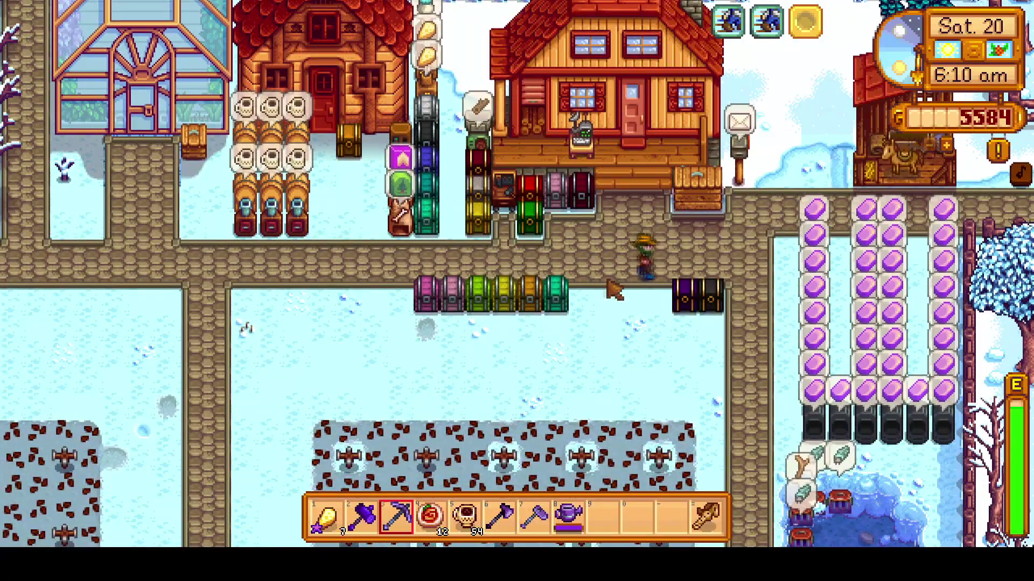
pyautogui.press('a')
pyautogui.press('Tab')
pyautogui.press('Tab')
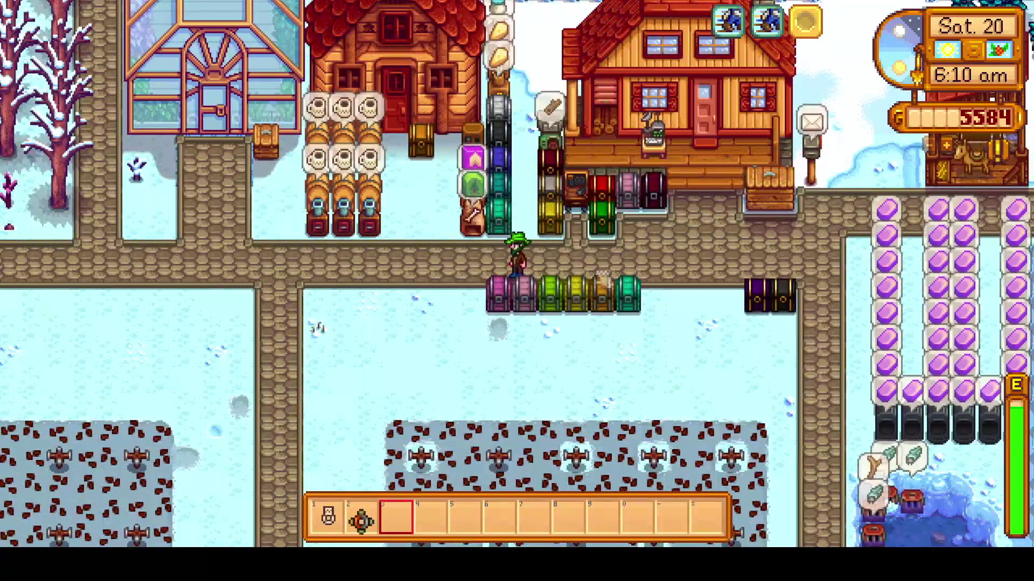
pyautogui.press('Tab')
pyautogui.press('Tab')
pyautogui.press('e')
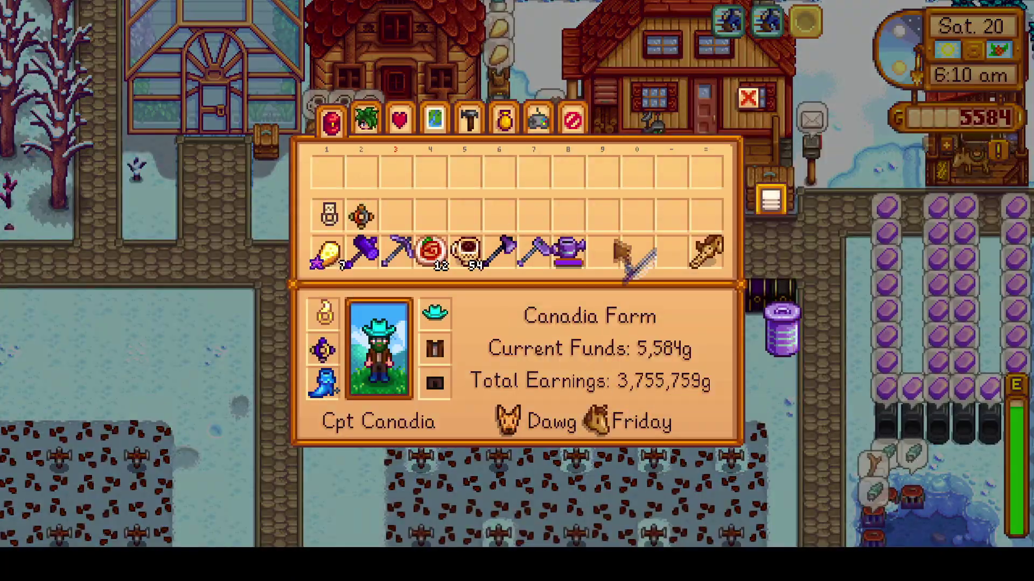
pyautogui.press('e')
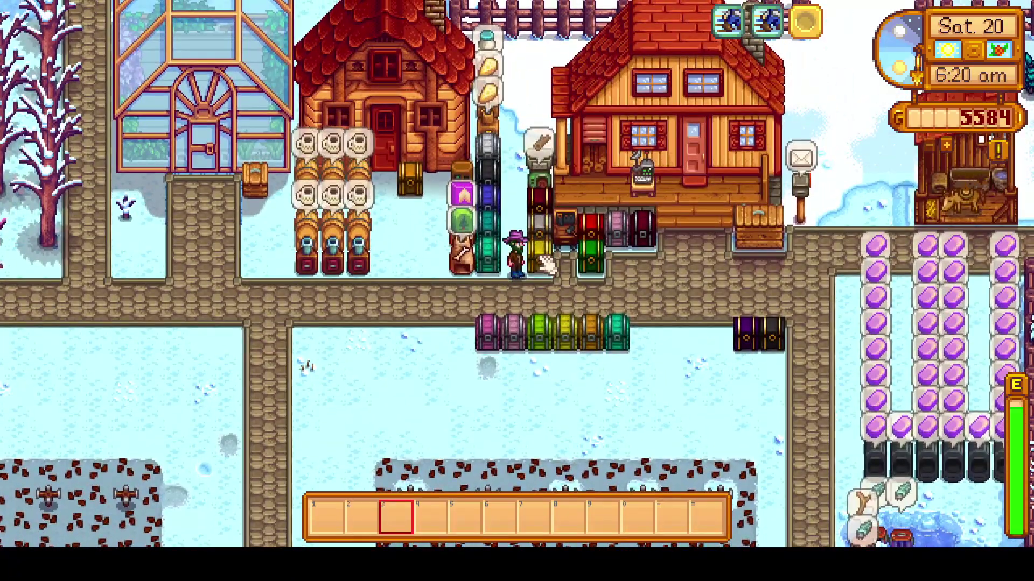
# Take the geodes and the Golden Coconut from the geode chest.
pyautogui.rightClick(557, 234)
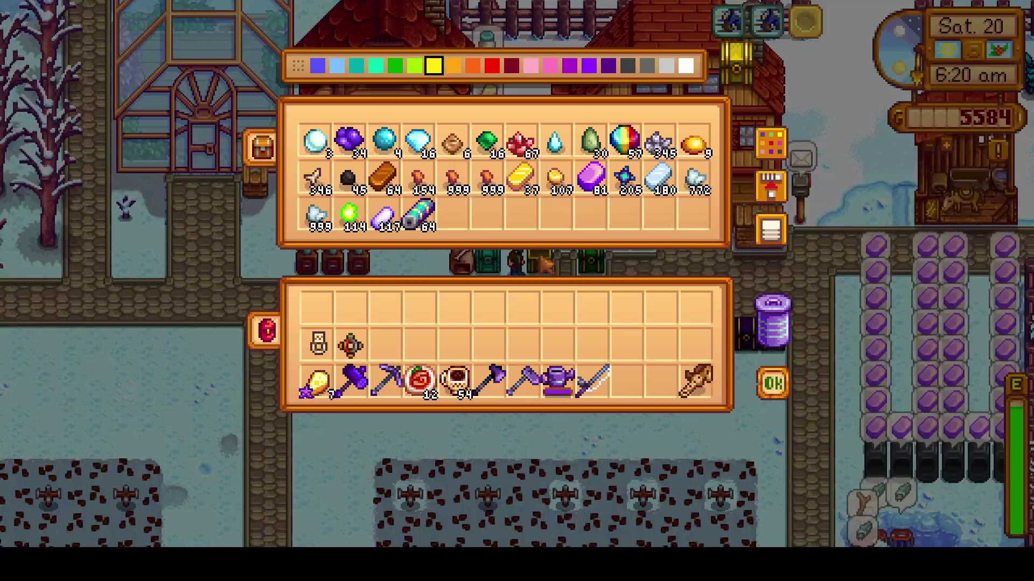
pyautogui.press('e')
pyautogui.rightClick(548, 257)
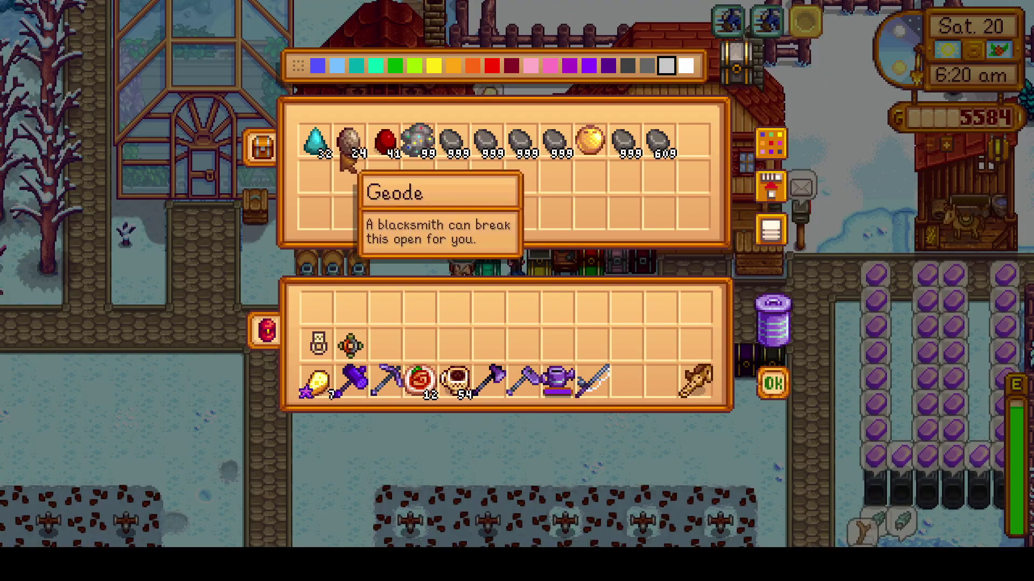
pyautogui.click(317, 143)
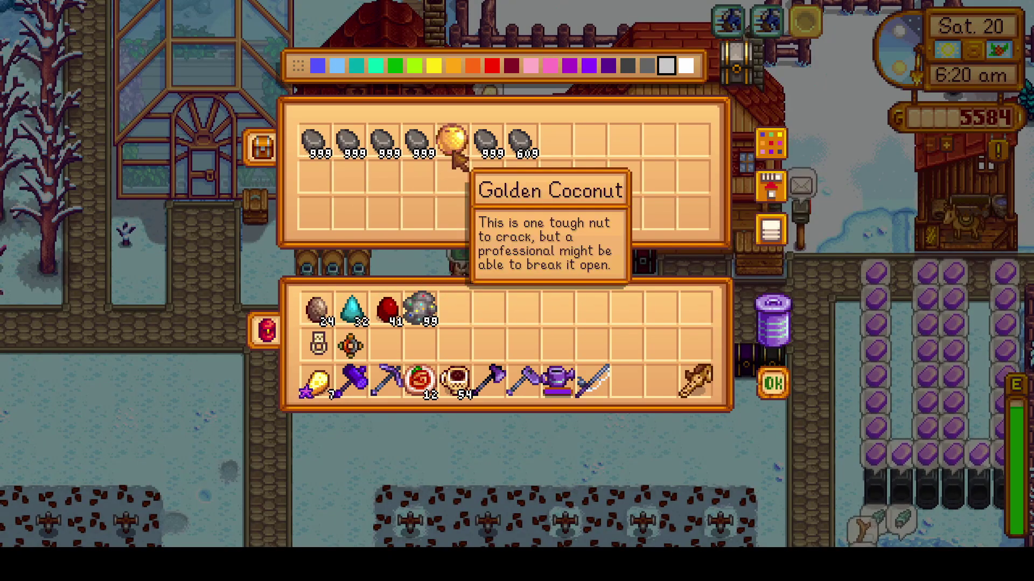
pyautogui.click(453, 143)
pyautogui.press('Escape')
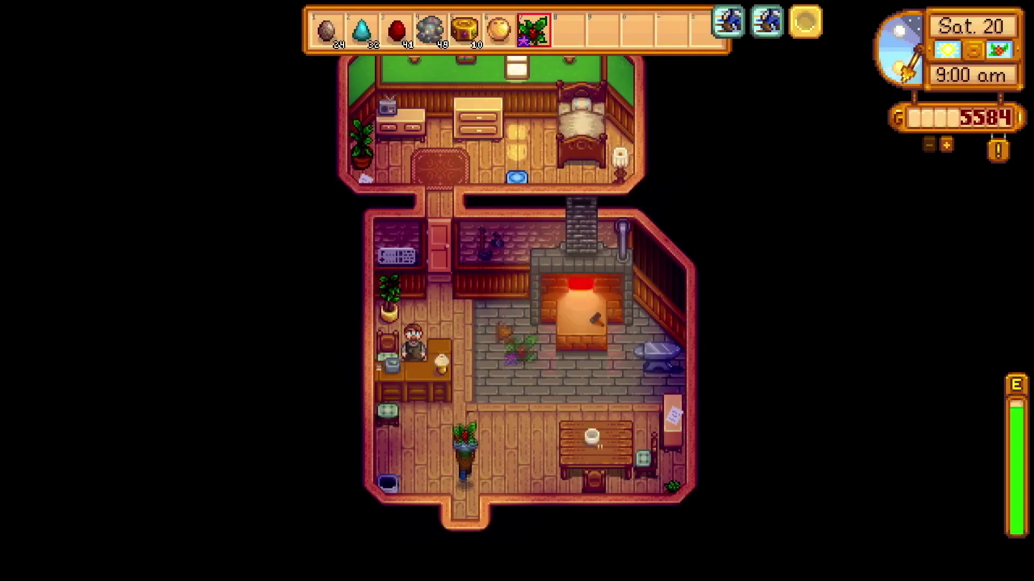
# Walk up to Clint and go through his dialogue.
pyautogui.press('w')
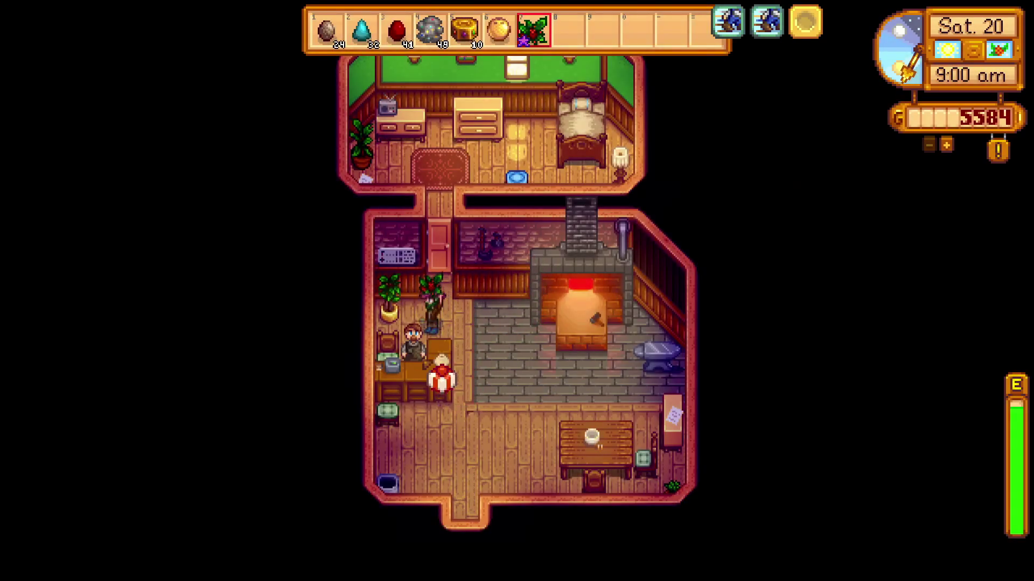
pyautogui.rightClick(412, 344)
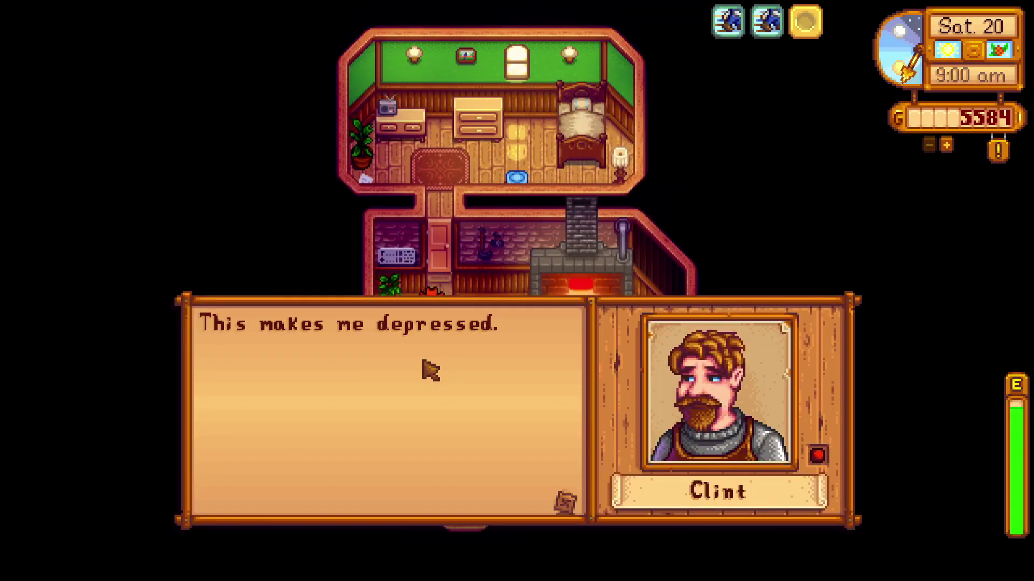
pyautogui.click(428, 367)
pyautogui.rightClick(440, 380)
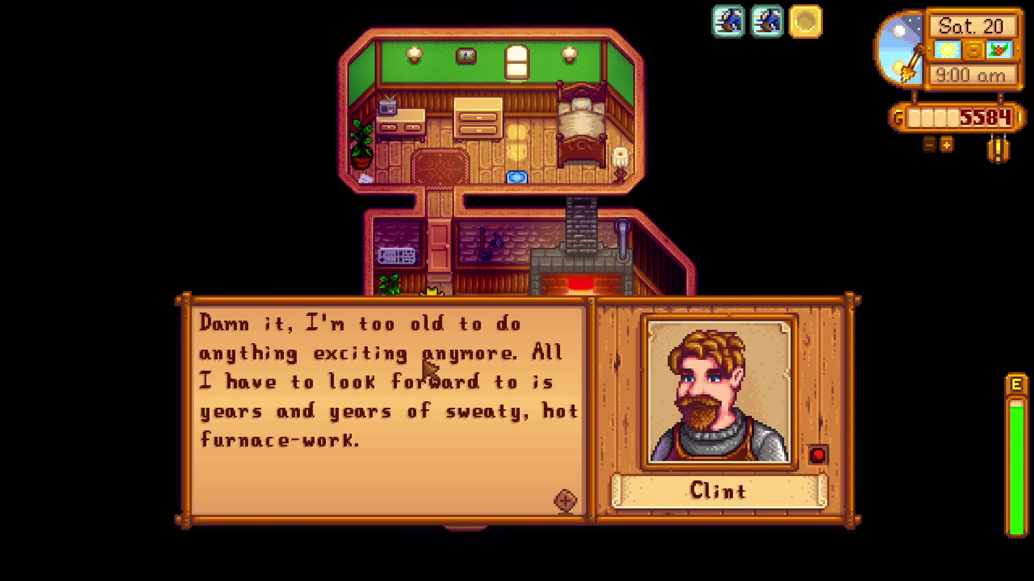
pyautogui.click(593, 437)
pyautogui.press('s')
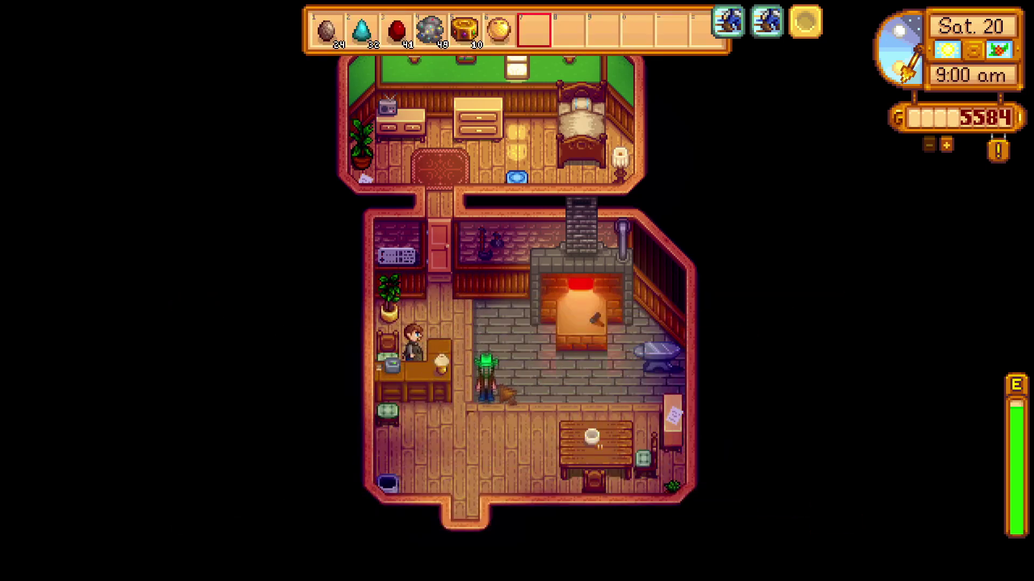
pyautogui.press('a')
# Choose Process Geodes and crack one omni geode on the anvil.
pyautogui.rightClick(411, 335)
pyautogui.click(288, 461)
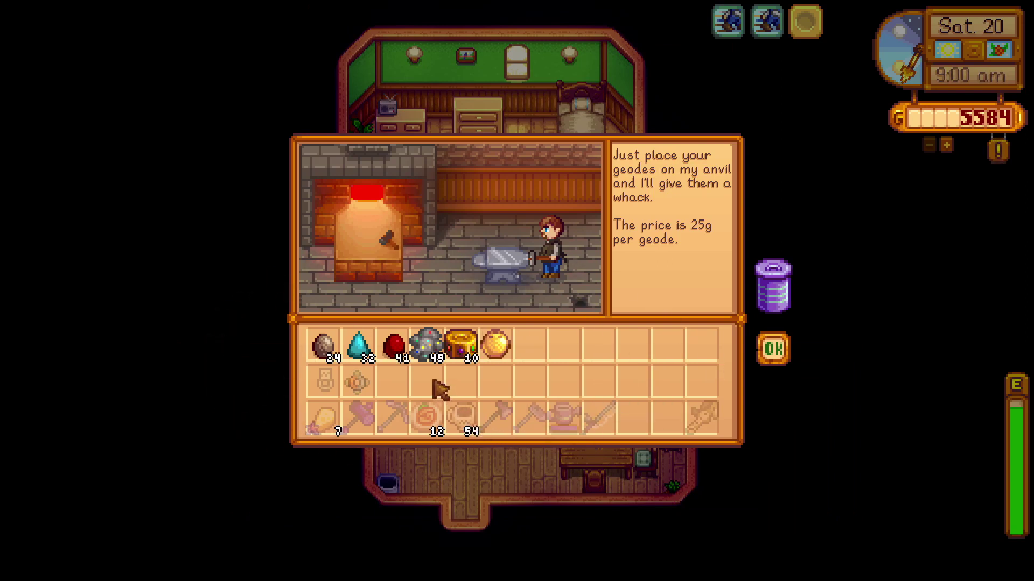
pyautogui.click(427, 348)
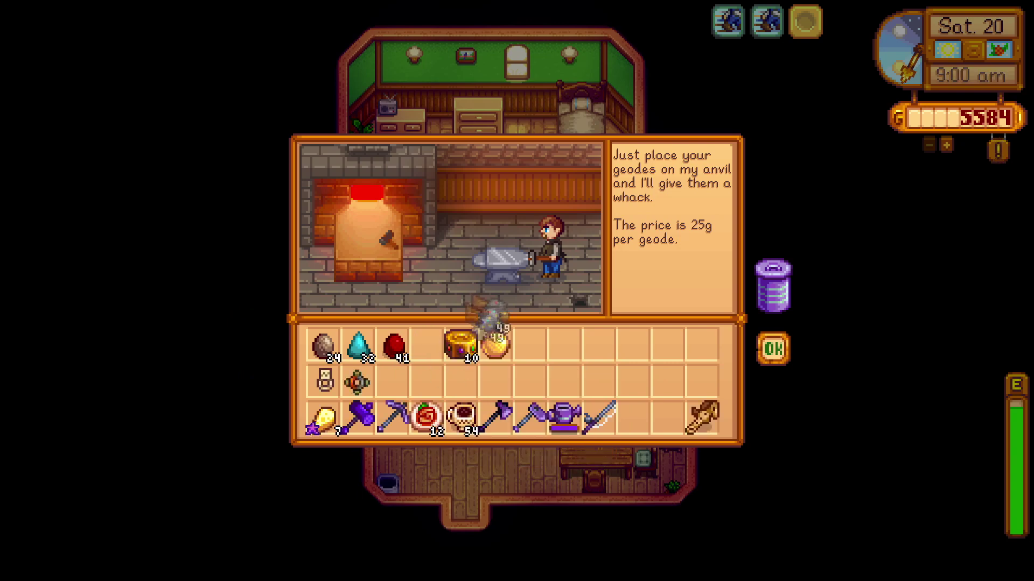
pyautogui.click(501, 258)
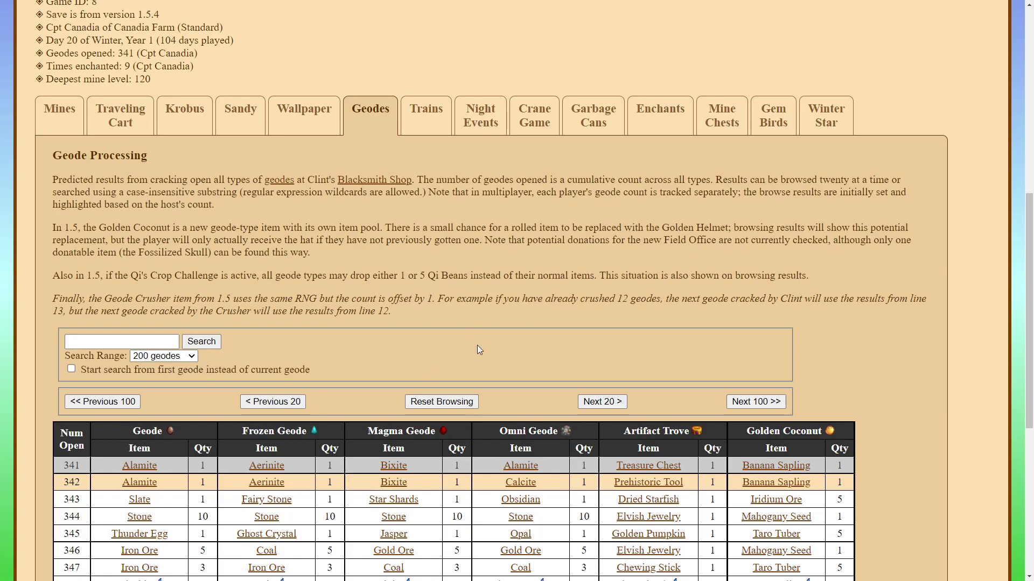
pyautogui.scroll(-4, 445, 252)
pyautogui.scroll(-2, 446, 253)
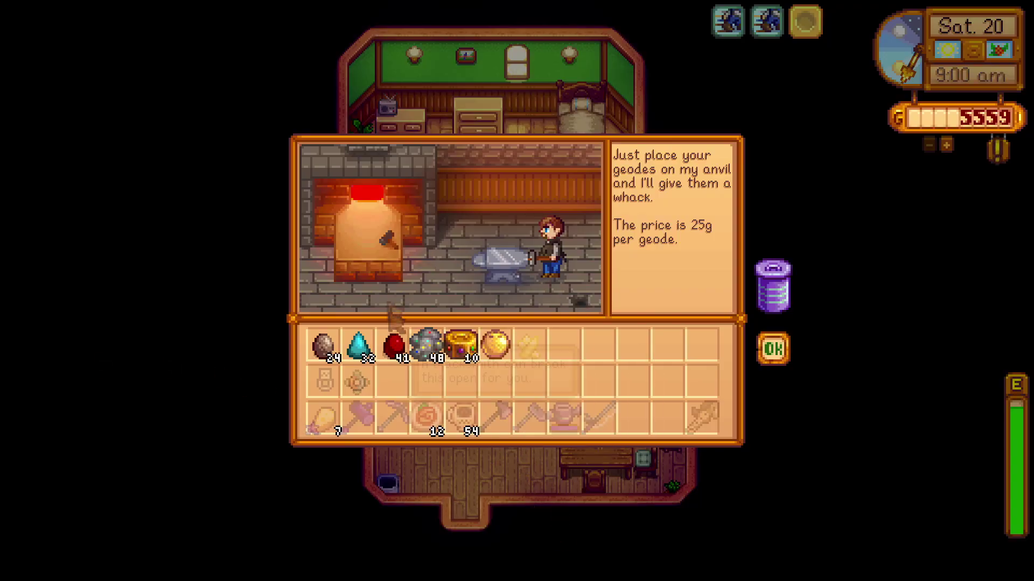
# Place one magma geode on the anvil and return the rest of the stack.
pyautogui.click(395, 349)
pyautogui.click(505, 258)
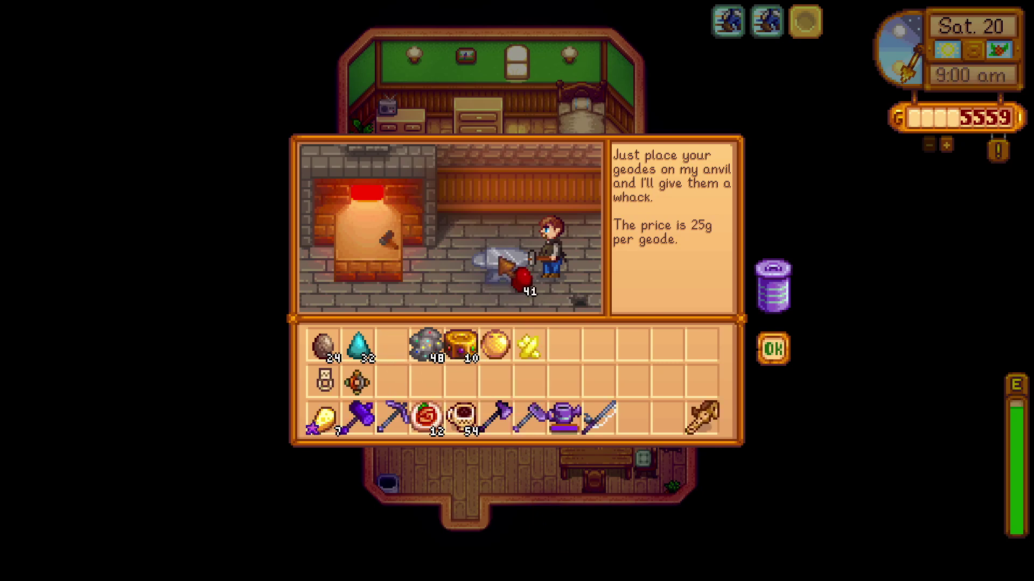
pyautogui.click(397, 348)
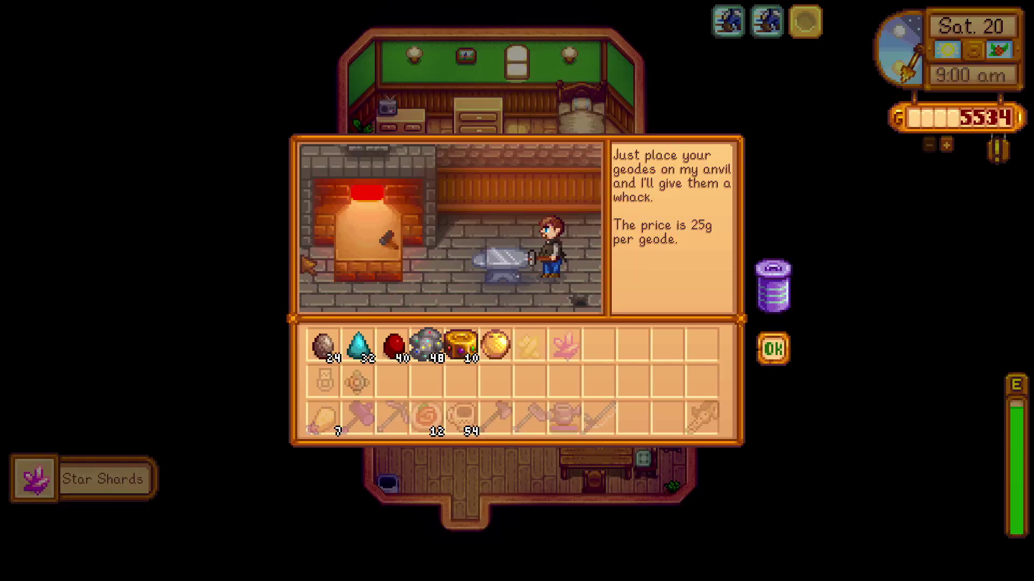
# Crack several more geodes, one yielding Gold Ore, and return the stack.
pyautogui.click(509, 259)
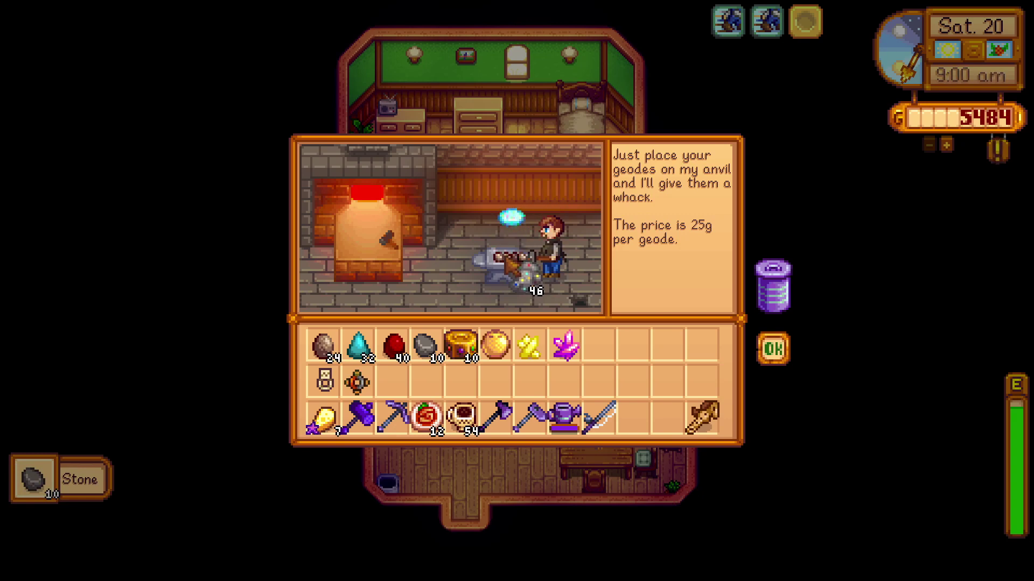
pyautogui.click(509, 258)
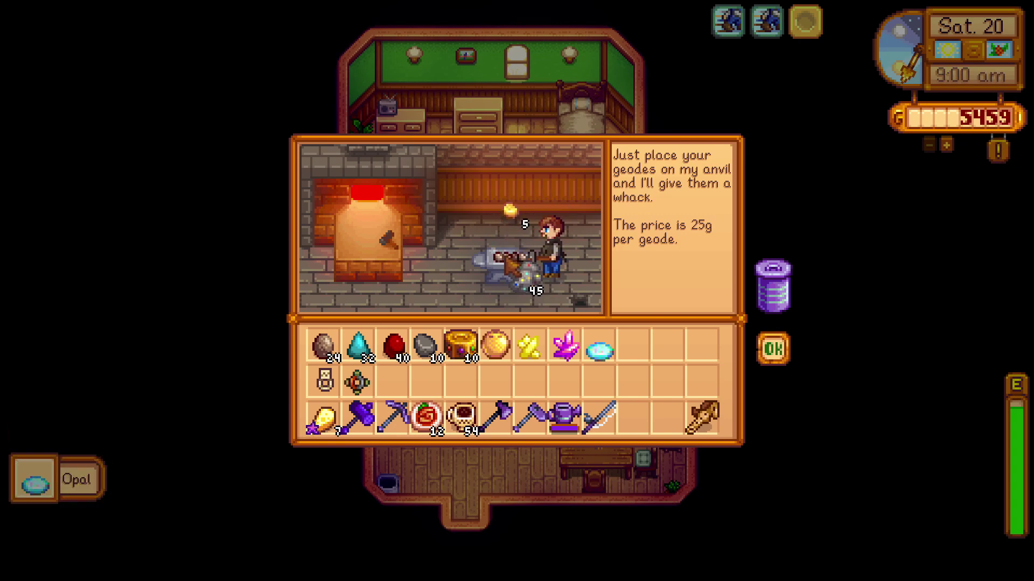
pyautogui.click(509, 258)
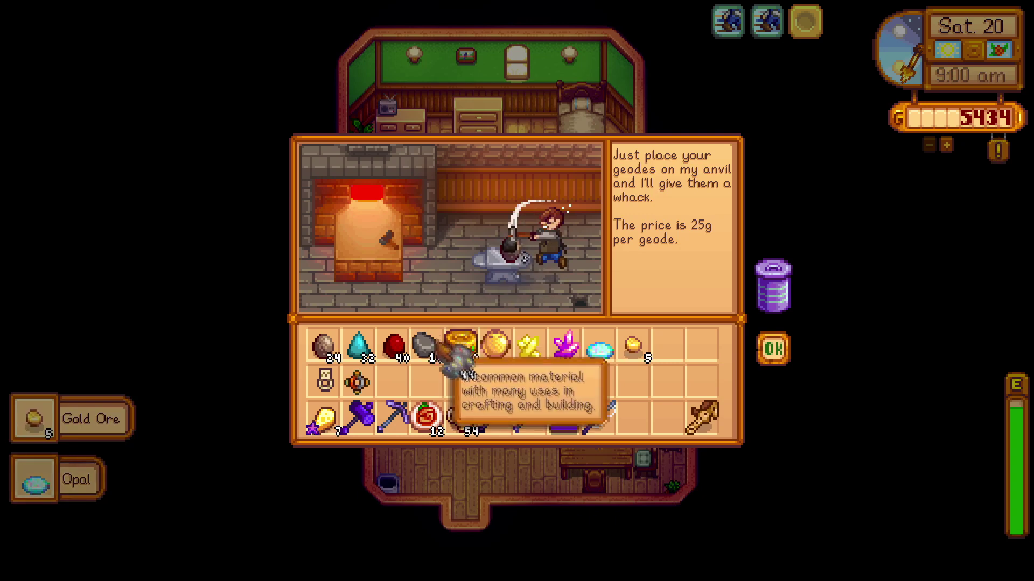
pyautogui.click(509, 259)
pyautogui.click(491, 386)
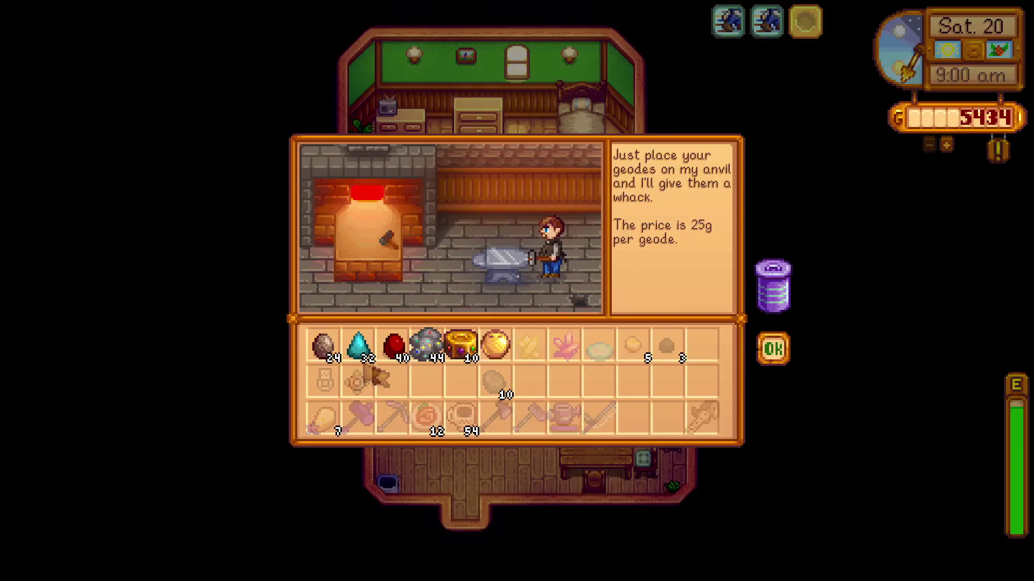
# Crack geode, magma and omni geodes for Malachite, Copper Ore and Petrified Slime.
pyautogui.click(319, 347)
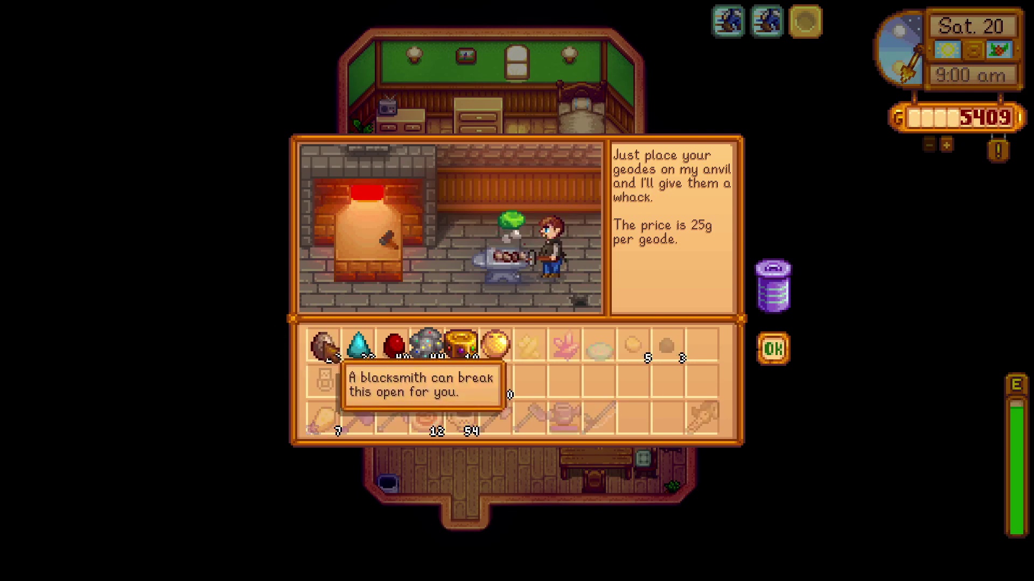
pyautogui.click(359, 347)
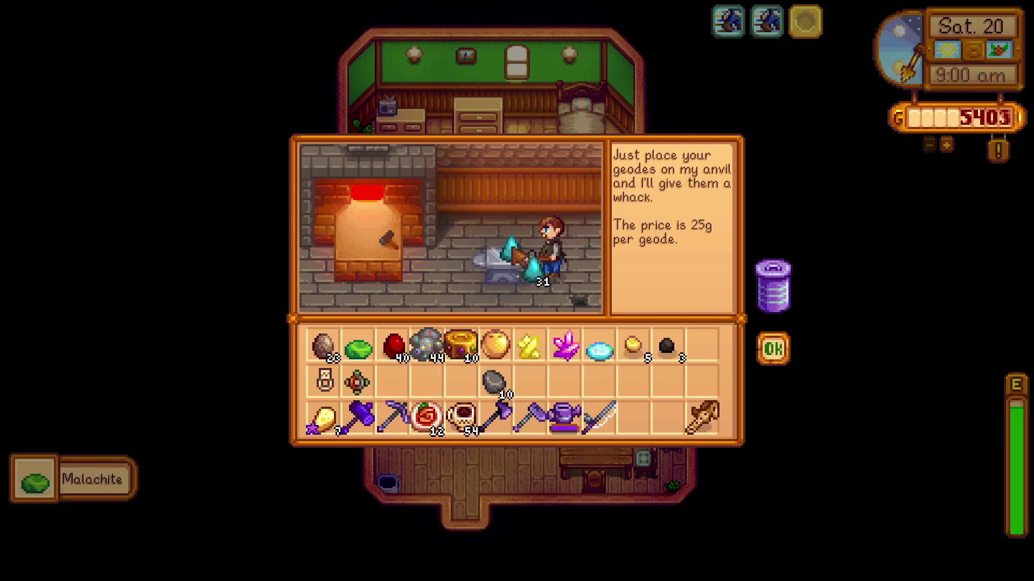
pyautogui.click(392, 347)
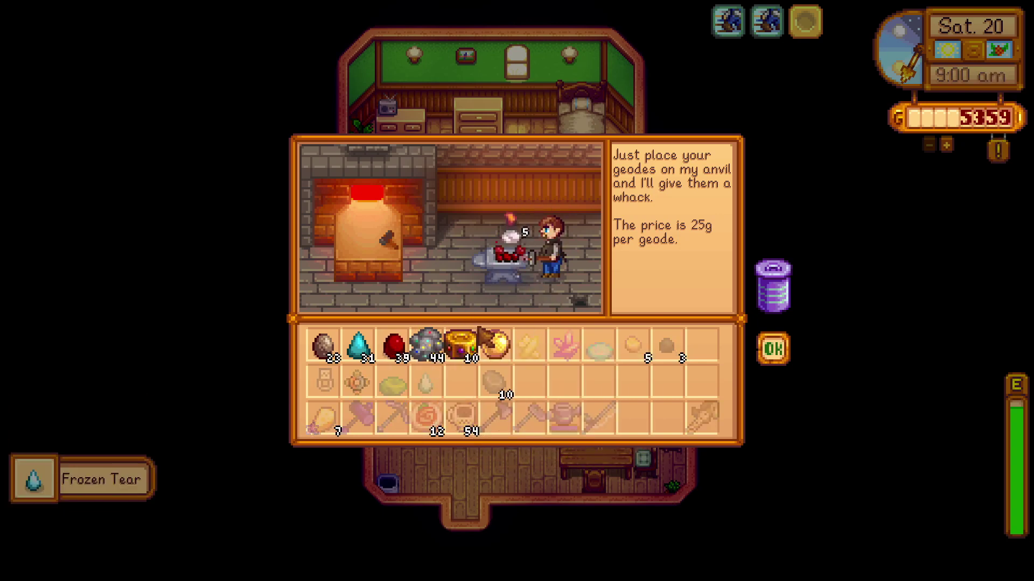
pyautogui.click(426, 348)
pyautogui.click(459, 348)
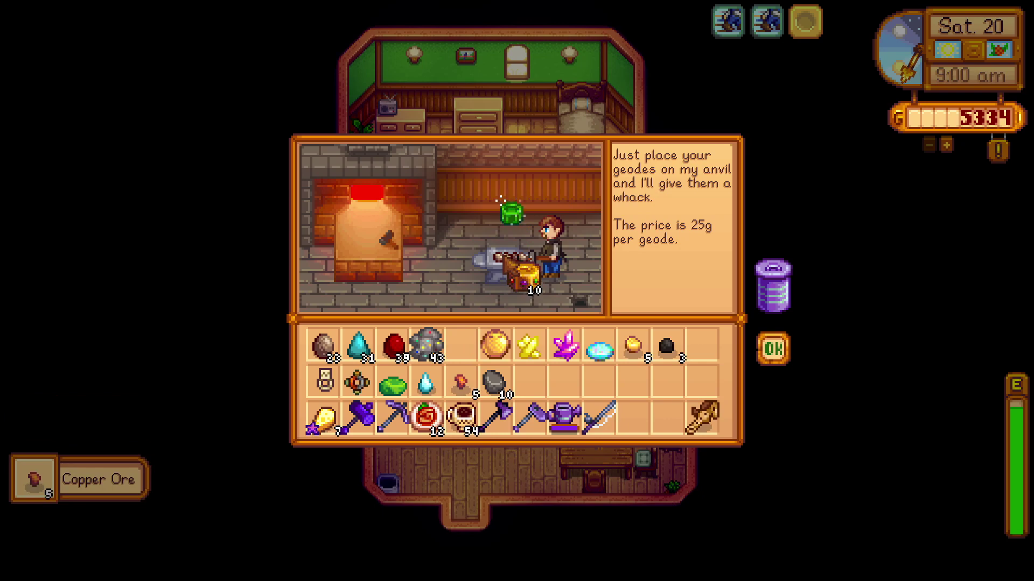
pyautogui.click(460, 347)
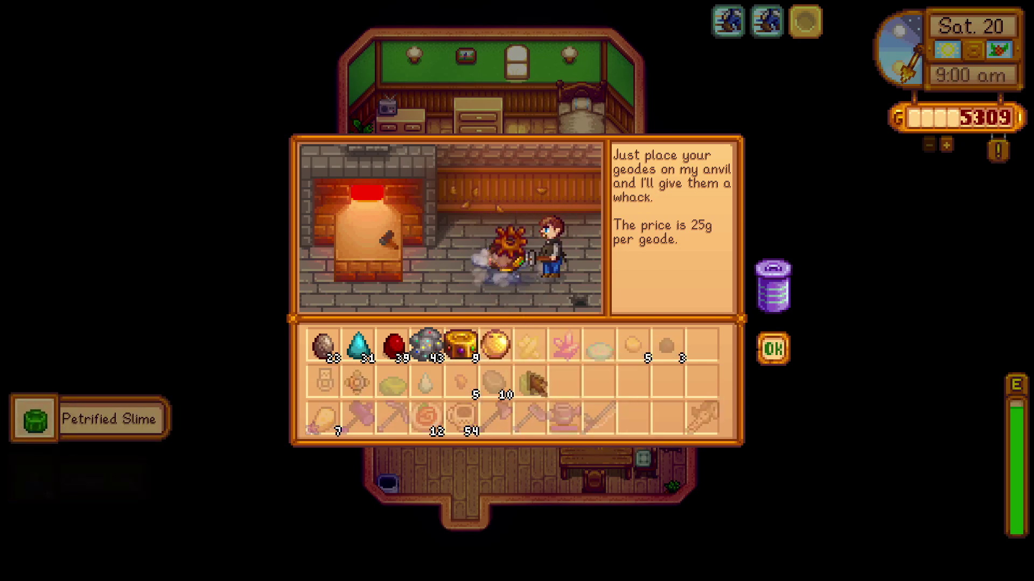
# Crack one more geode from the stack and return it to inventory.
pyautogui.click(493, 348)
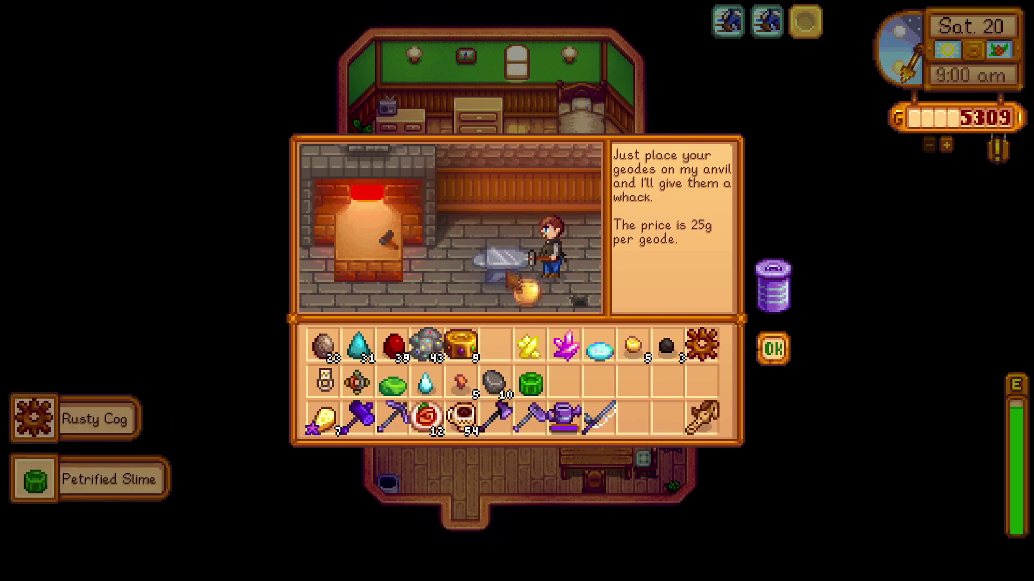
pyautogui.click(505, 258)
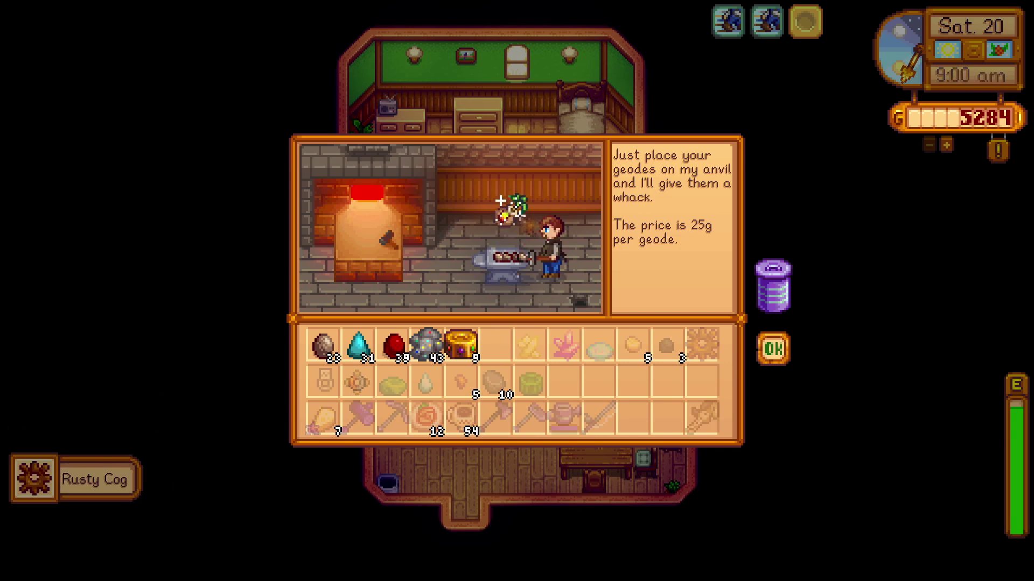
pyautogui.click(492, 348)
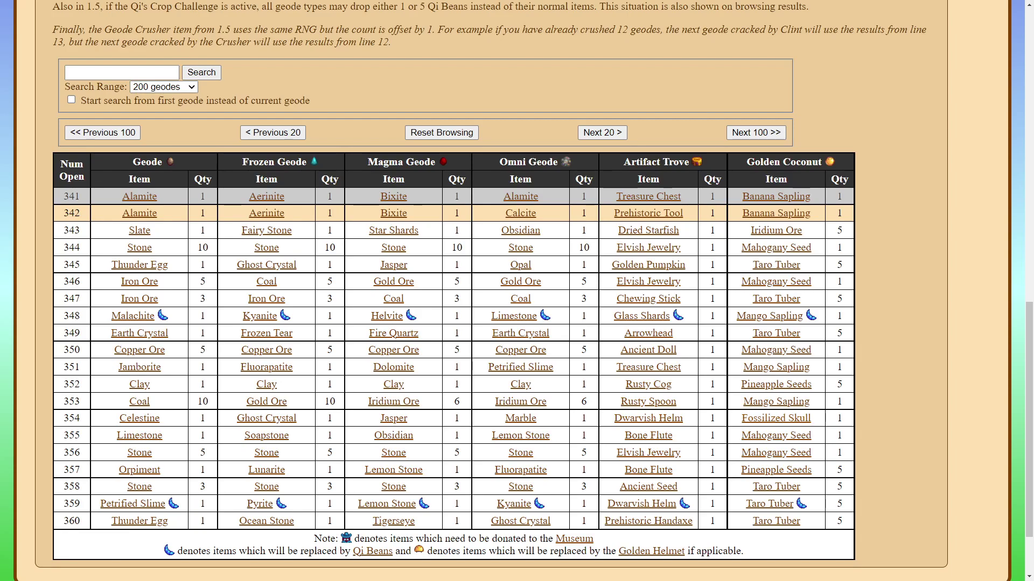
pyautogui.scroll(5, 517, 323)
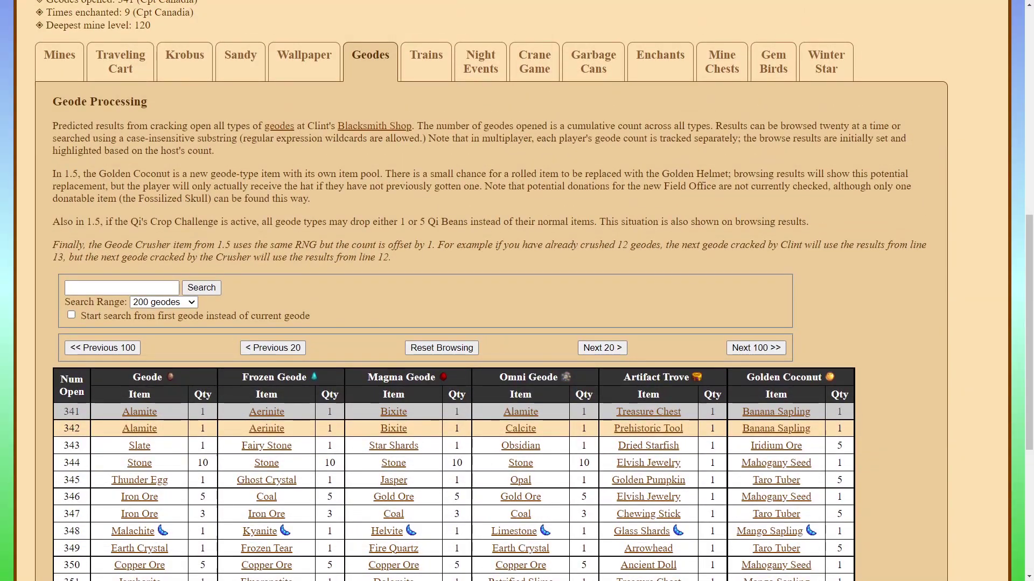
pyautogui.scroll(2, 516, 324)
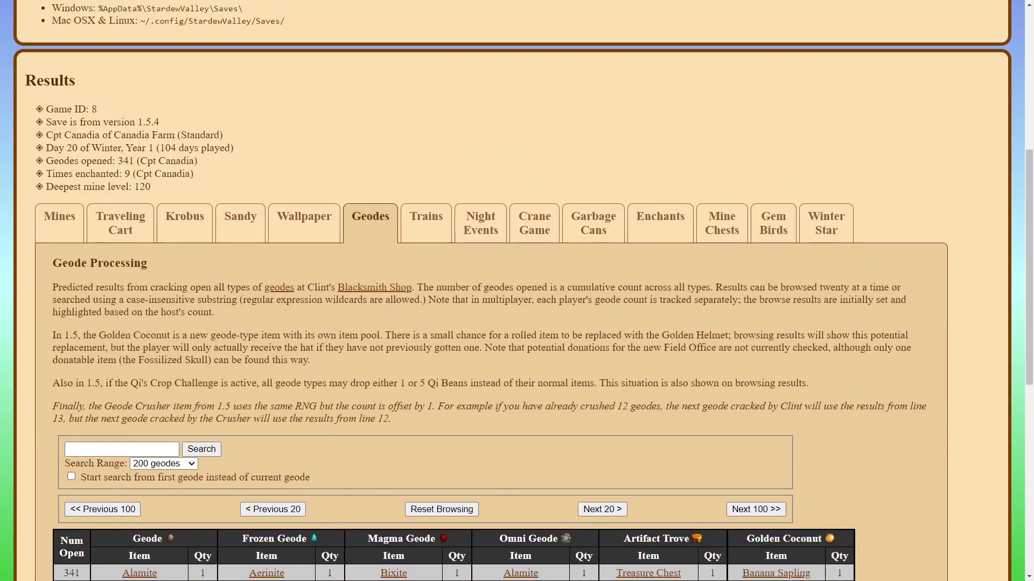
pyautogui.scroll(-1, 517, 323)
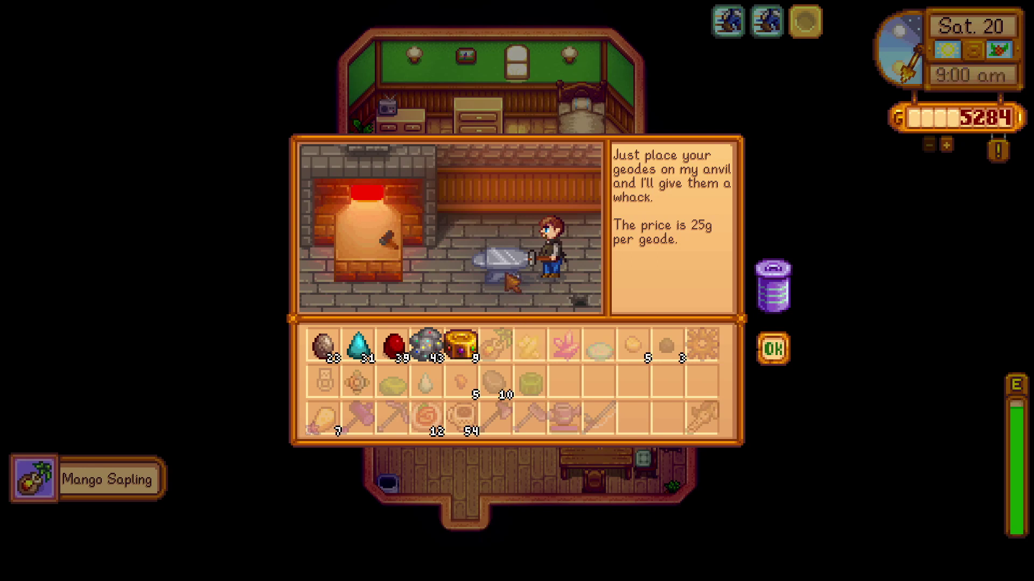
# Close the geode screen with OK and leave the Blacksmith.
pyautogui.click(772, 350)
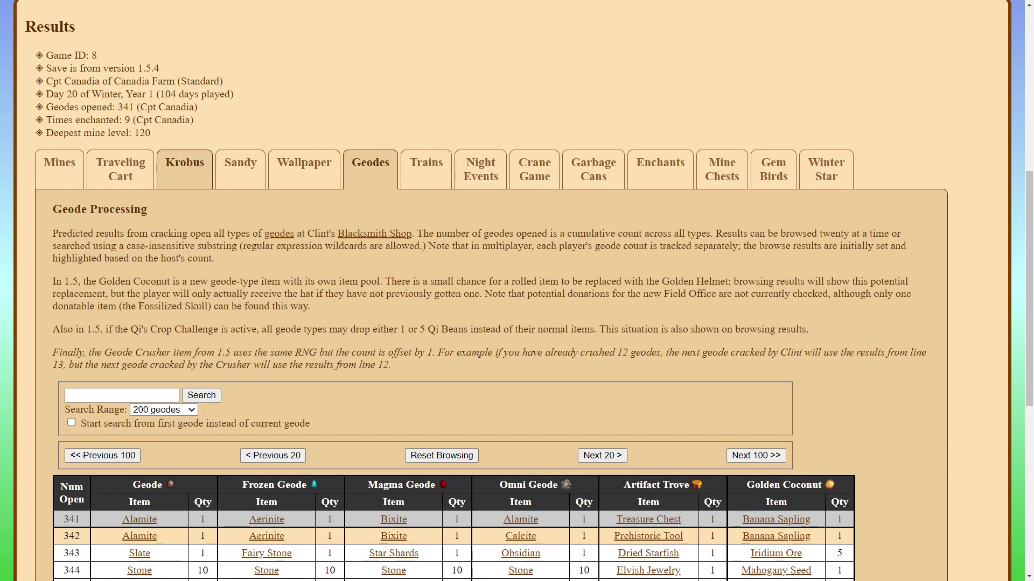
# Show the Krobus tab's sewer shop stock predictions.
pyautogui.click(184, 170)
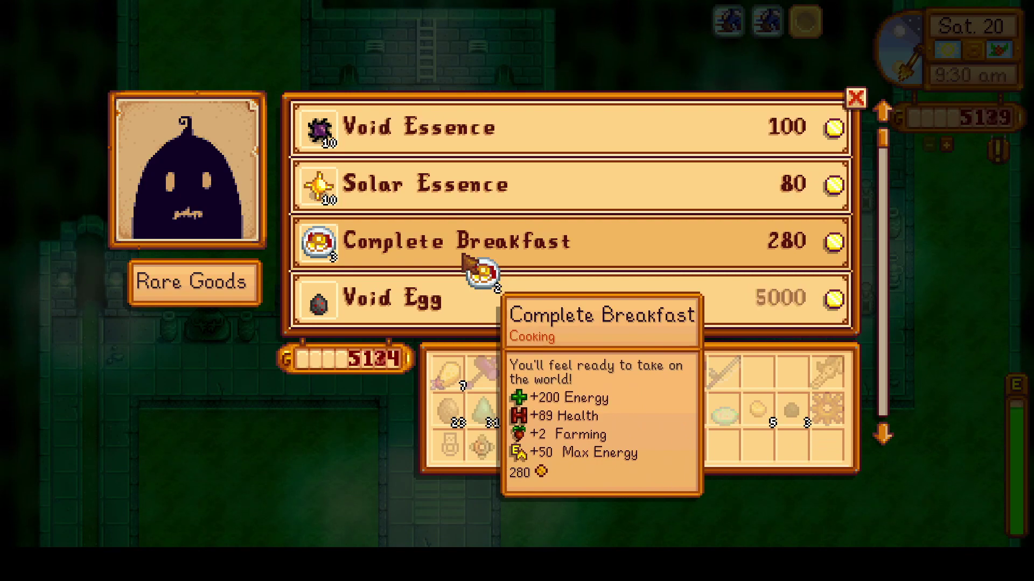
# Buy five Complete Breakfasts from Krobus and put on the straw cowboy hat.
pyautogui.click(468, 263)
pyautogui.click(763, 379)
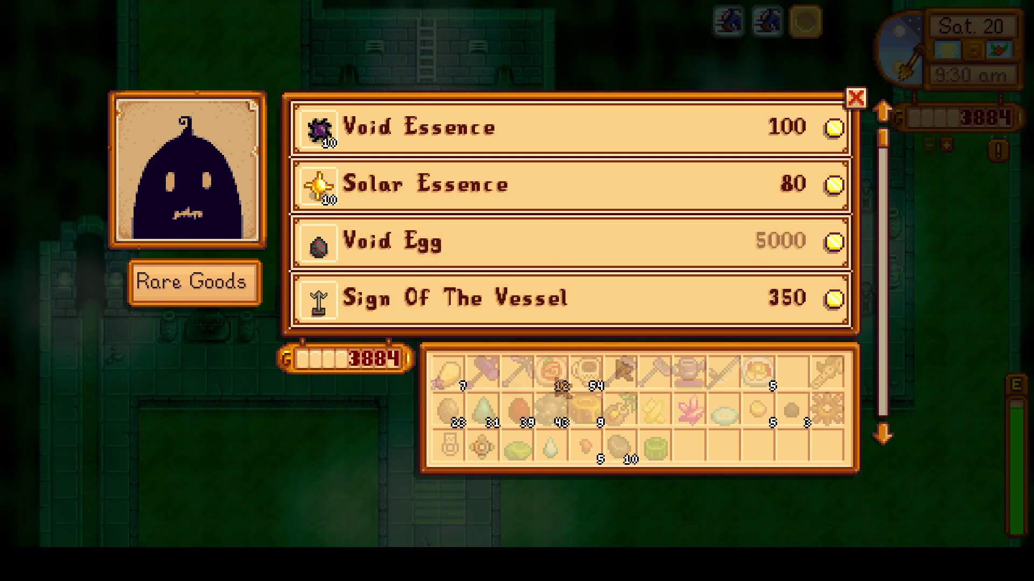
pyautogui.scroll(-2, 696, 243)
pyautogui.scroll(2, 696, 272)
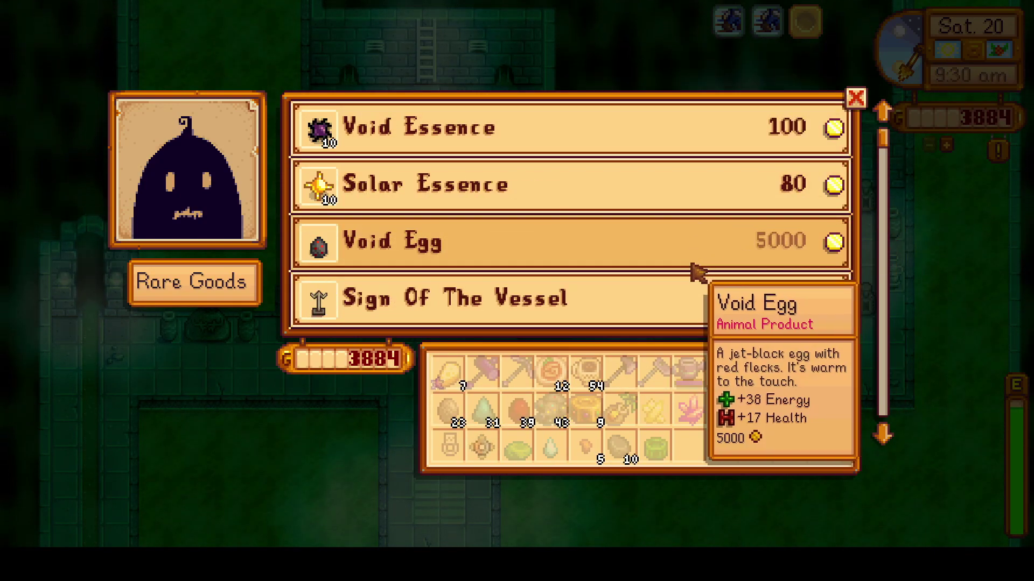
pyautogui.press('Escape')
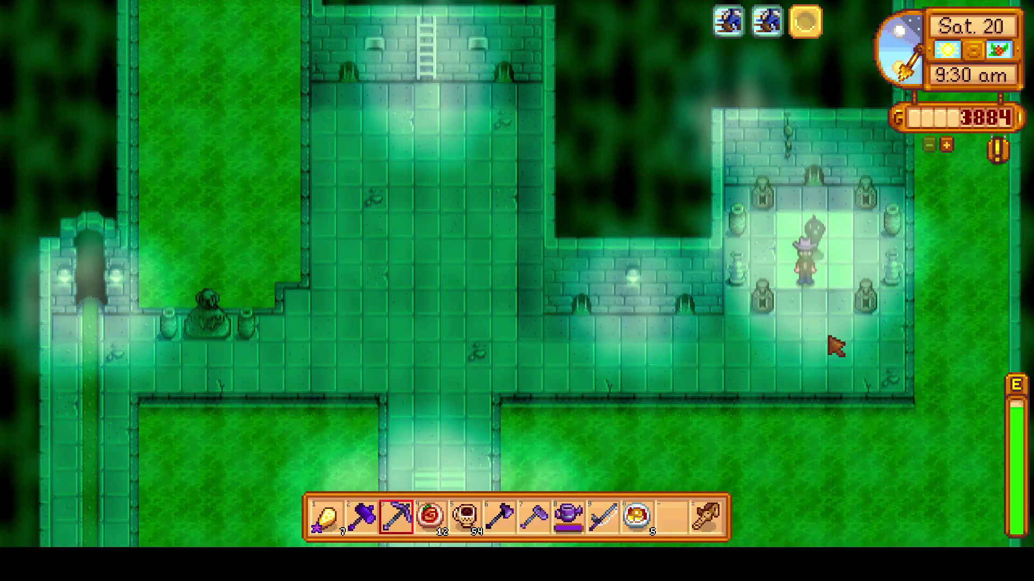
pyautogui.press('e')
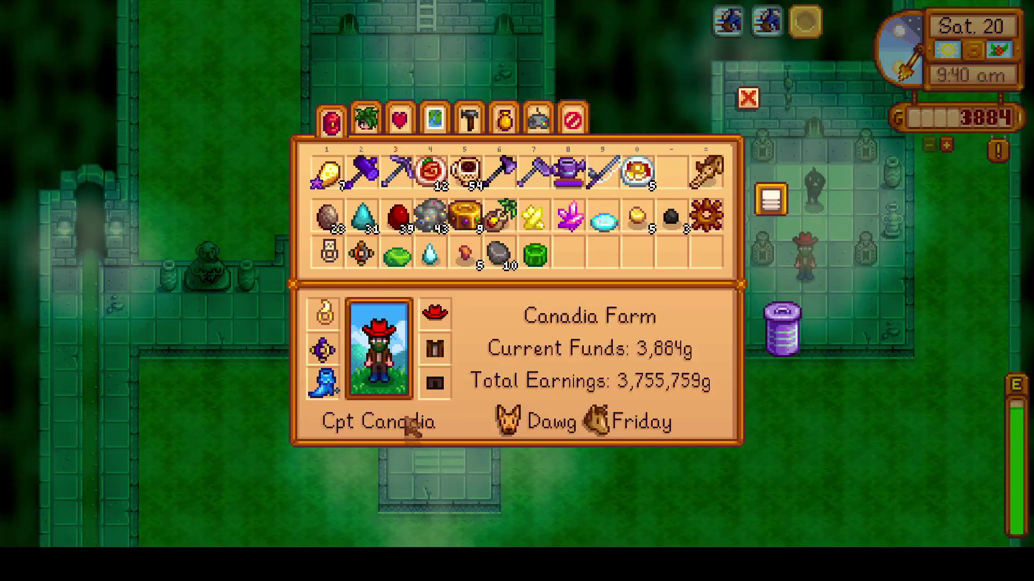
pyautogui.click(434, 314)
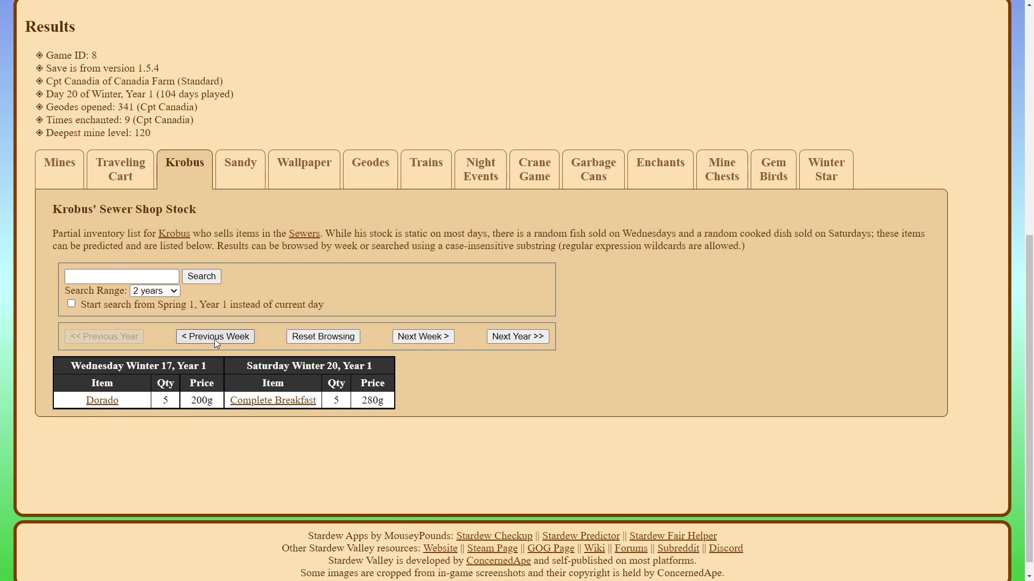
# Browse Krobus stock back into Fall and ahead to Spring Year 2, then reset.
pyautogui.click(215, 336)
pyautogui.click(213, 337)
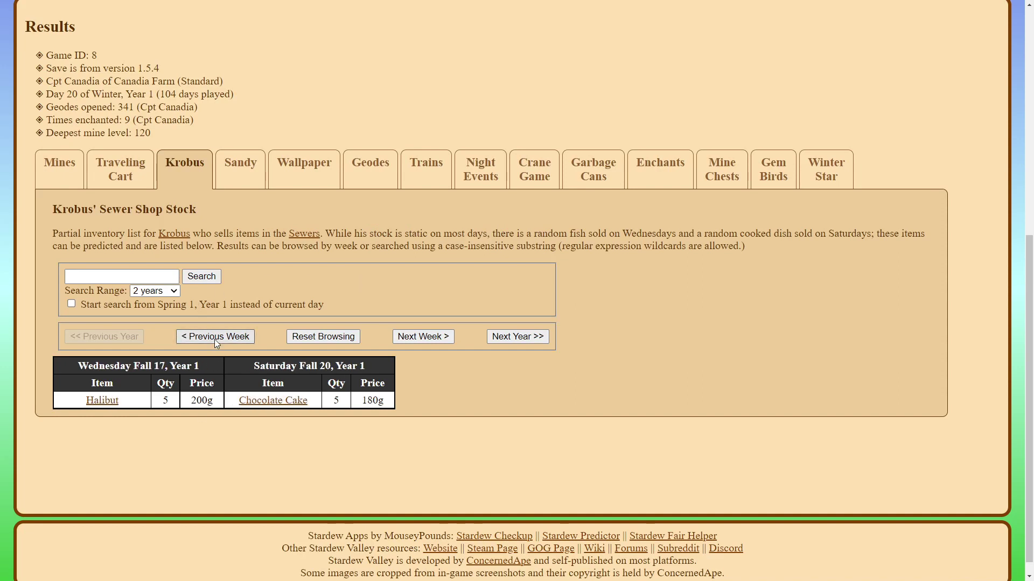
pyautogui.click(324, 337)
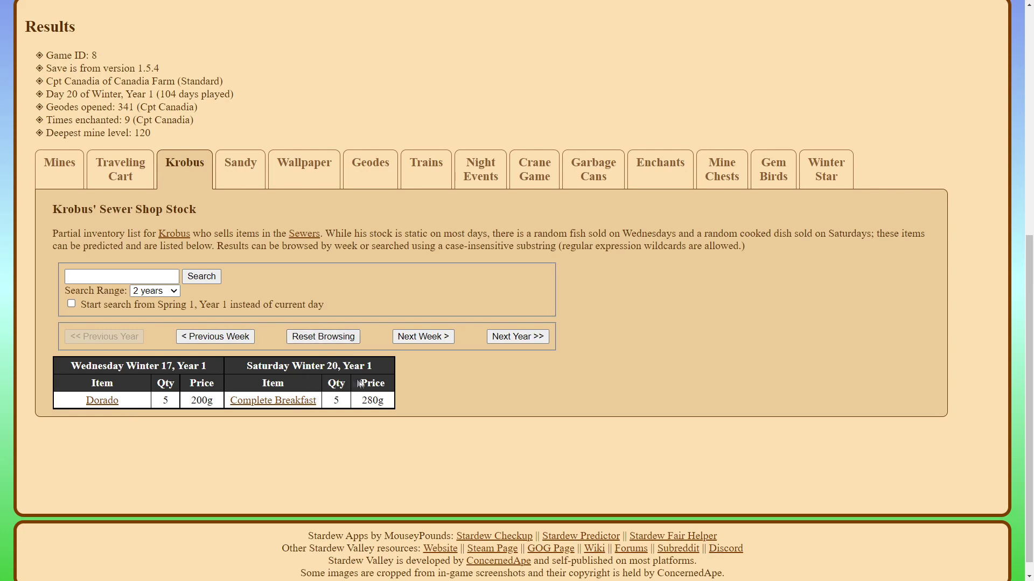
pyautogui.click(422, 336)
pyautogui.click(422, 337)
pyautogui.click(422, 336)
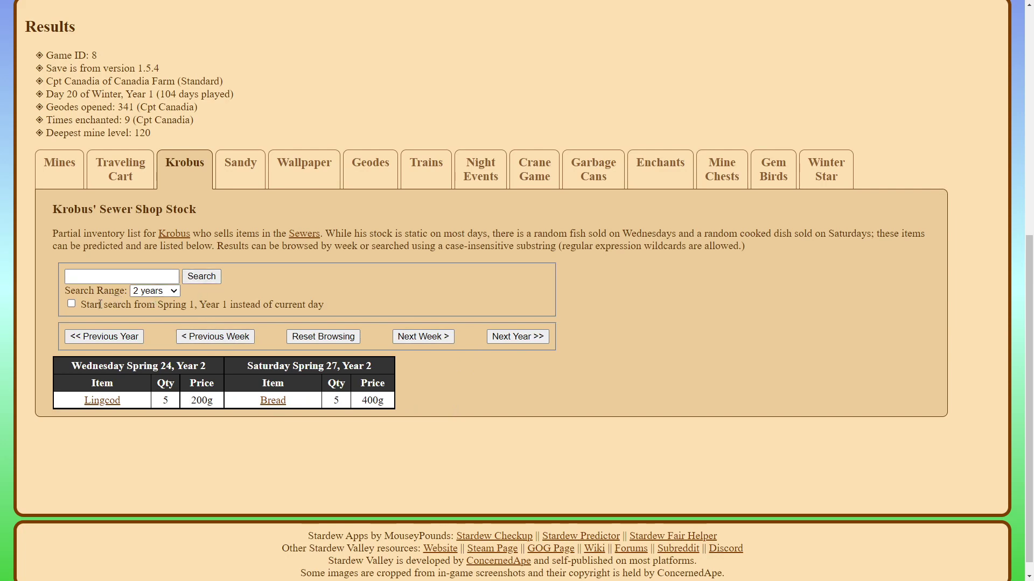
pyautogui.click(311, 336)
# Search Krobus stock for 'complete breakfast', finding only Saturday Winter 20.
pyautogui.click(147, 277)
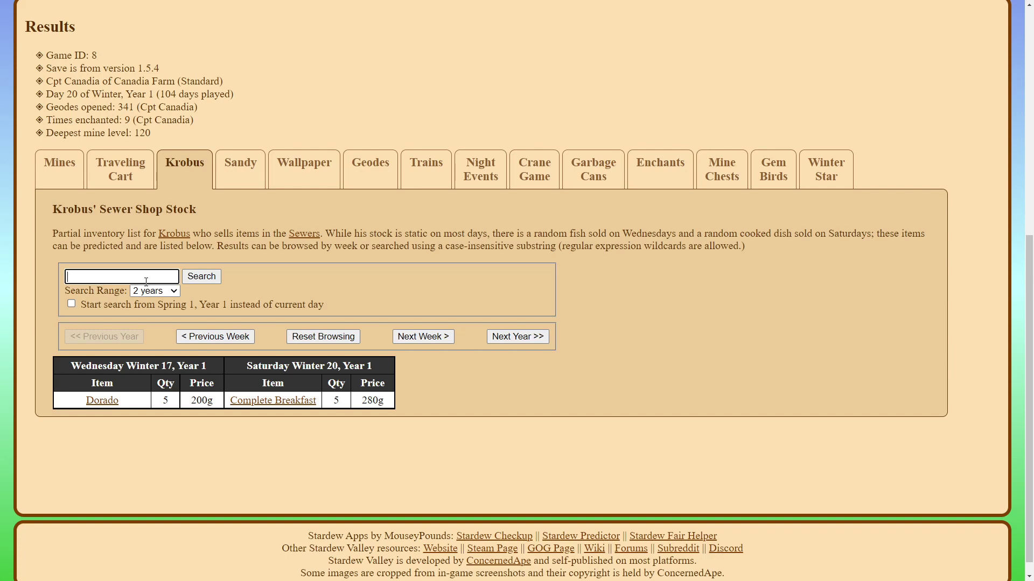
pyautogui.click(215, 336)
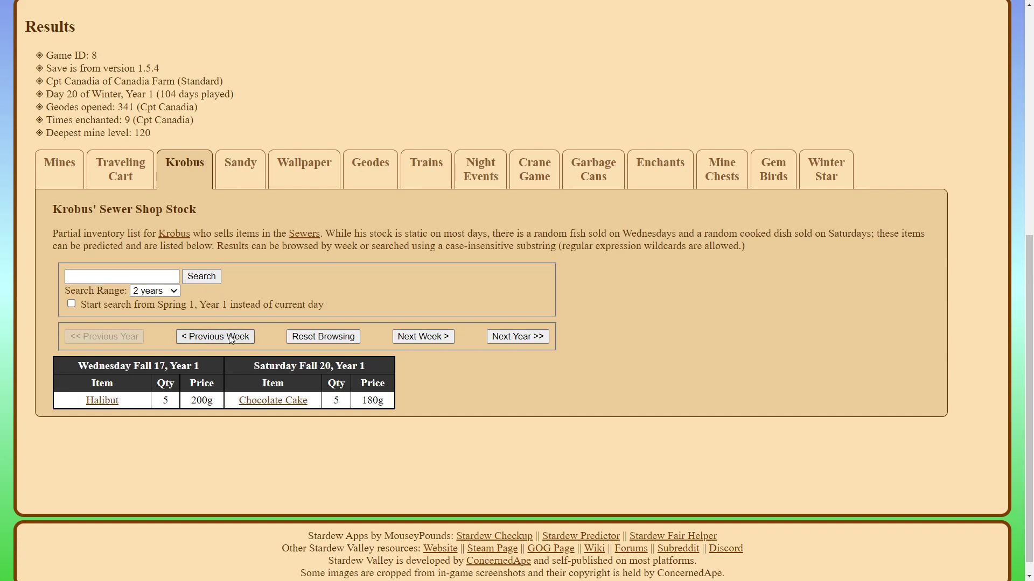
pyautogui.click(216, 336)
pyautogui.click(214, 336)
pyautogui.click(216, 336)
pyautogui.click(132, 276)
pyautogui.write('omplete breakfast')
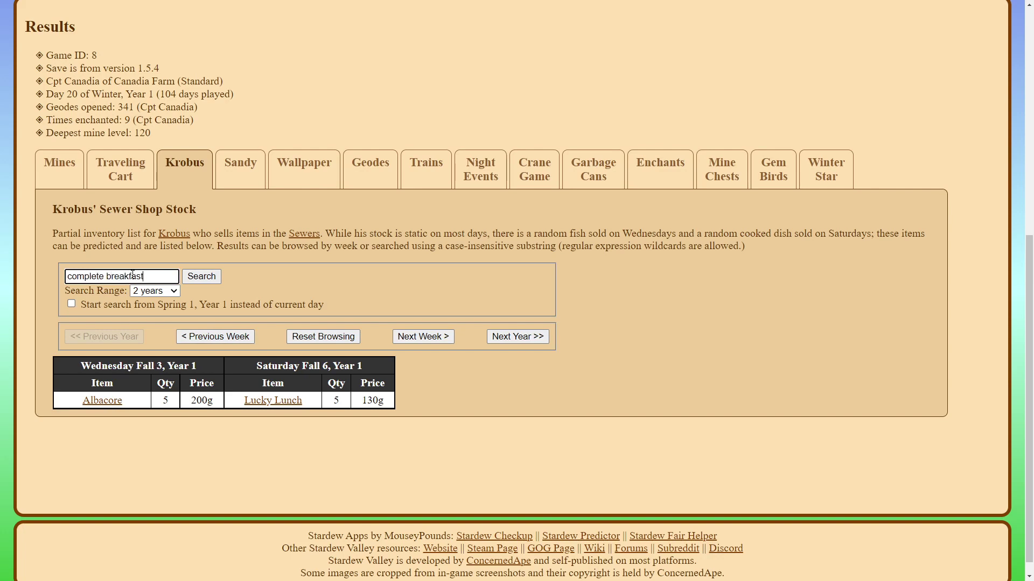
pyautogui.click(201, 277)
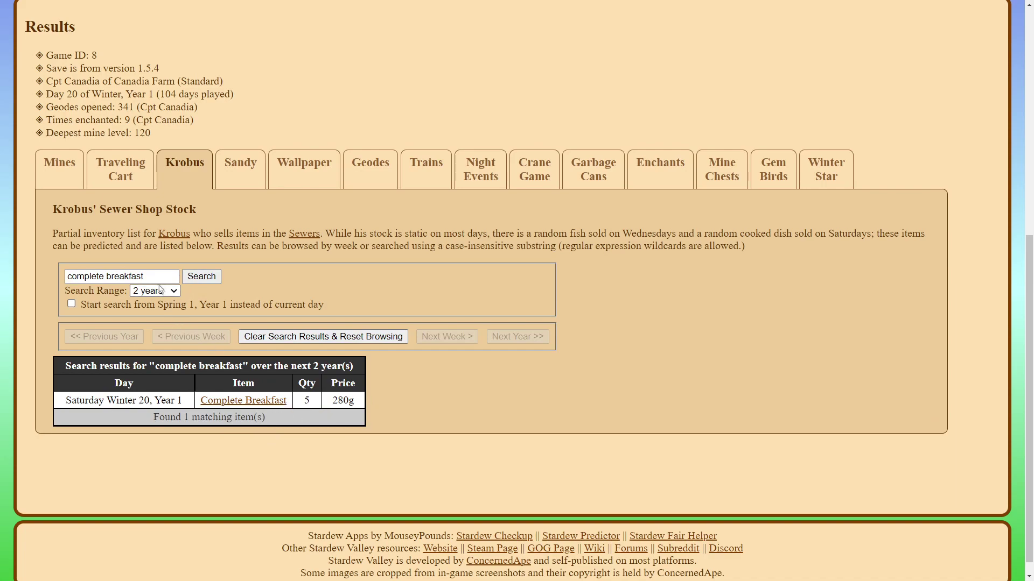
pyautogui.click(257, 185)
pyautogui.scroll(-2, 242, 295)
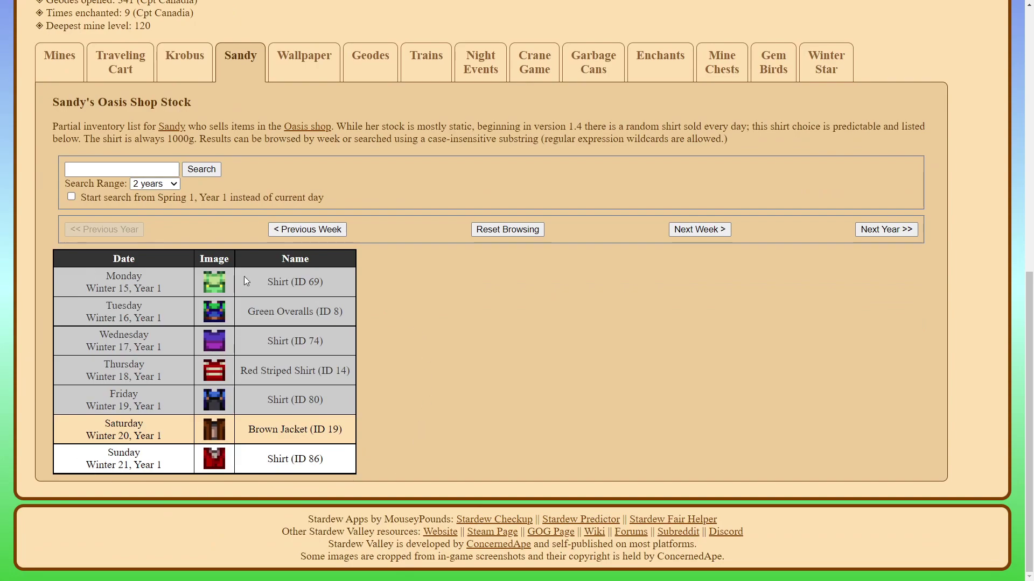
pyautogui.scroll(2, 244, 277)
# Show the Pierre's and Joja Mart wallpaper and flooring calendar for Winter 15–21, Year 1.
pyautogui.click(296, 179)
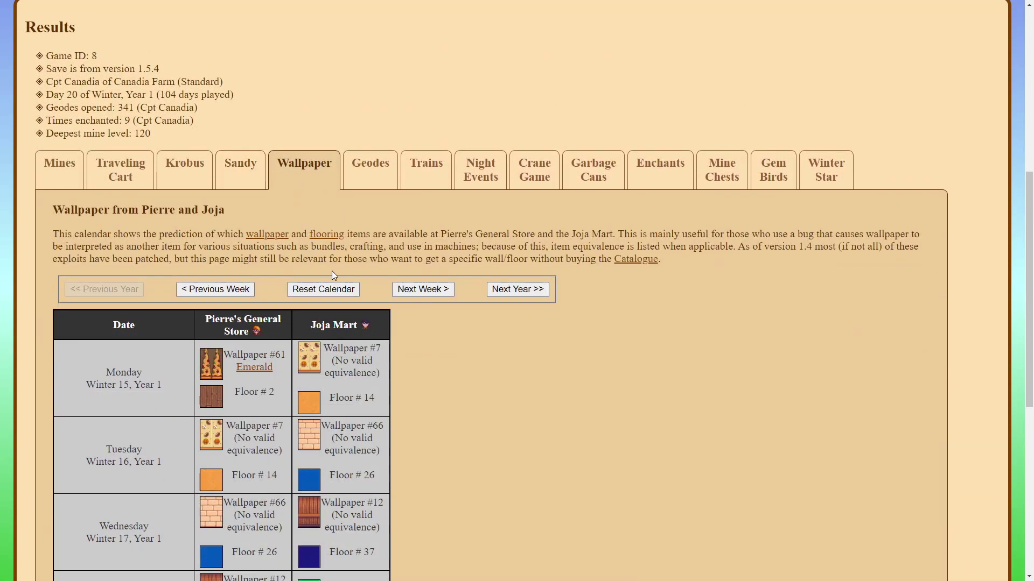
pyautogui.scroll(-2, 333, 270)
pyautogui.scroll(-2, 454, 335)
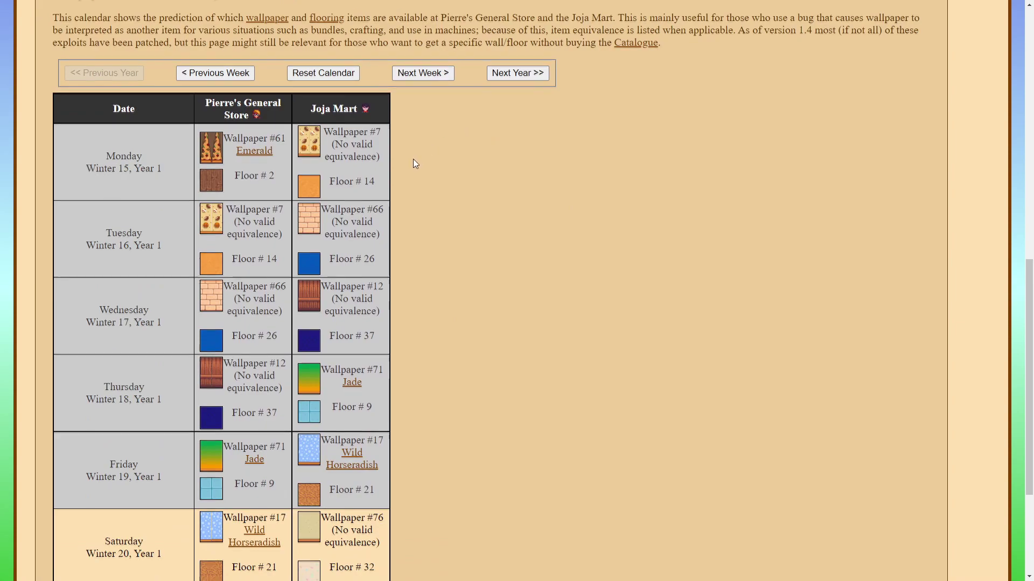
pyautogui.scroll(-2, 463, 327)
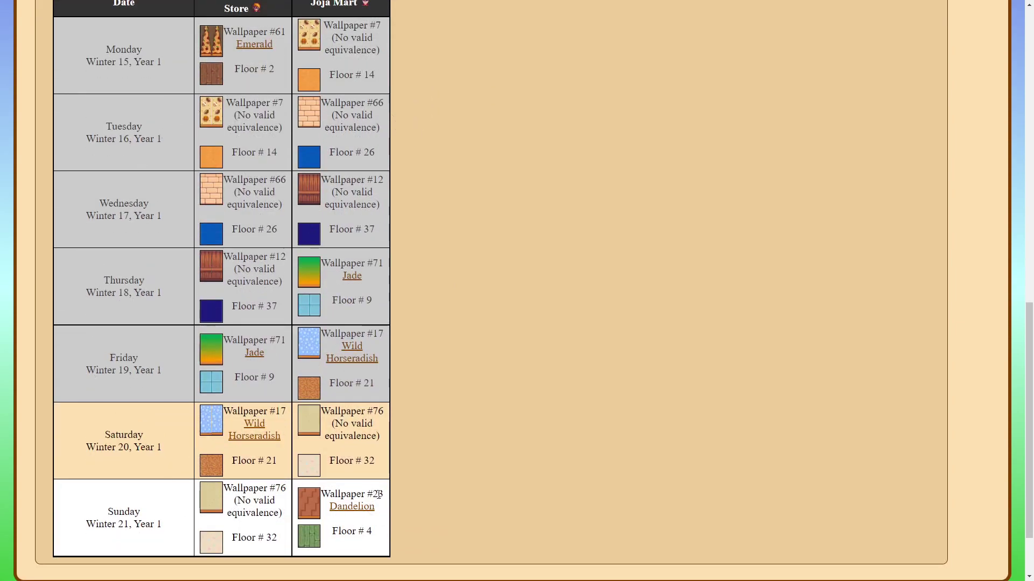
pyautogui.scroll(2, 377, 494)
pyautogui.scroll(2, 377, 494)
pyautogui.scroll(1, 377, 495)
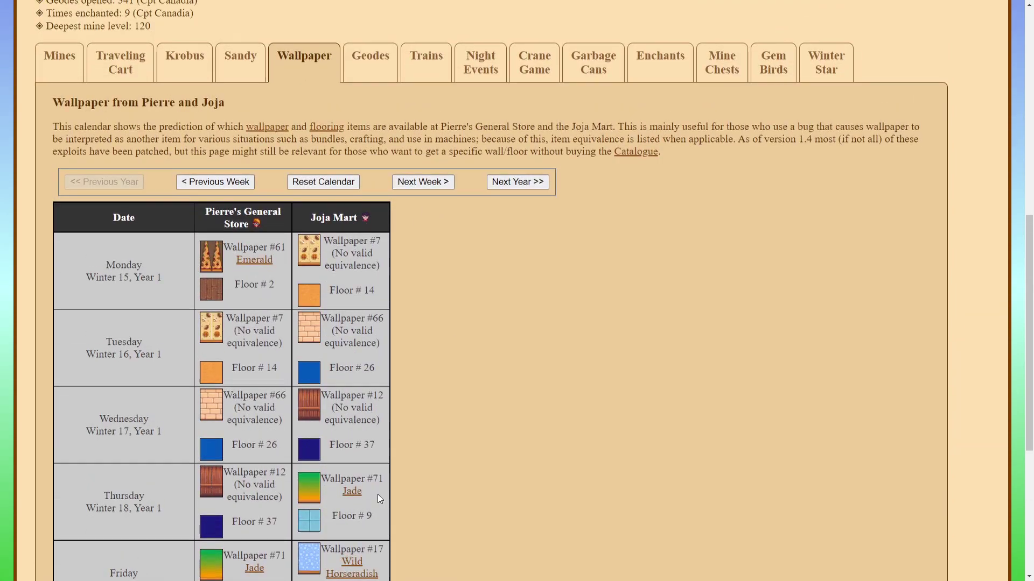
pyautogui.scroll(1, 378, 494)
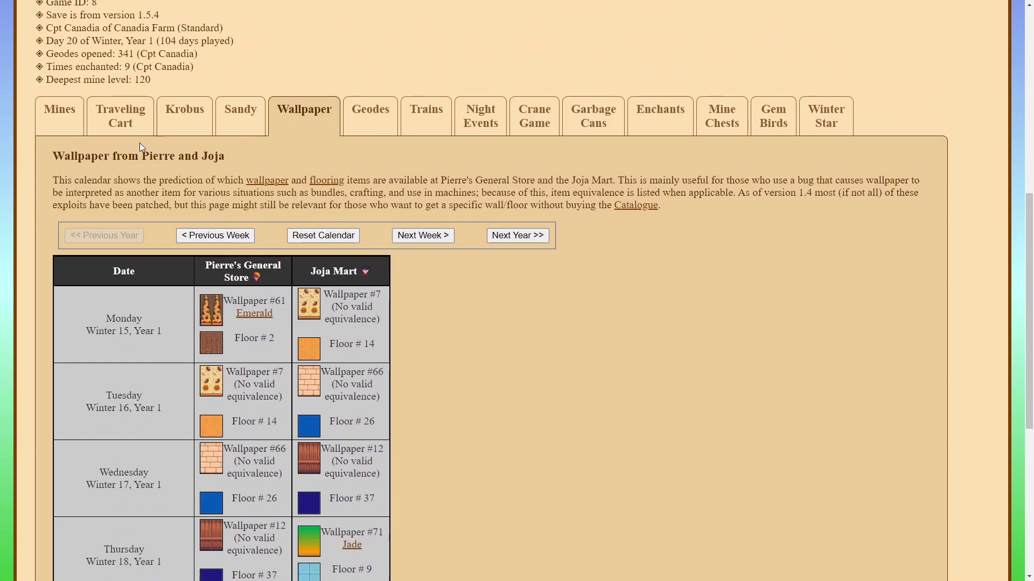
pyautogui.click(121, 116)
pyautogui.scroll(-2, 324, 323)
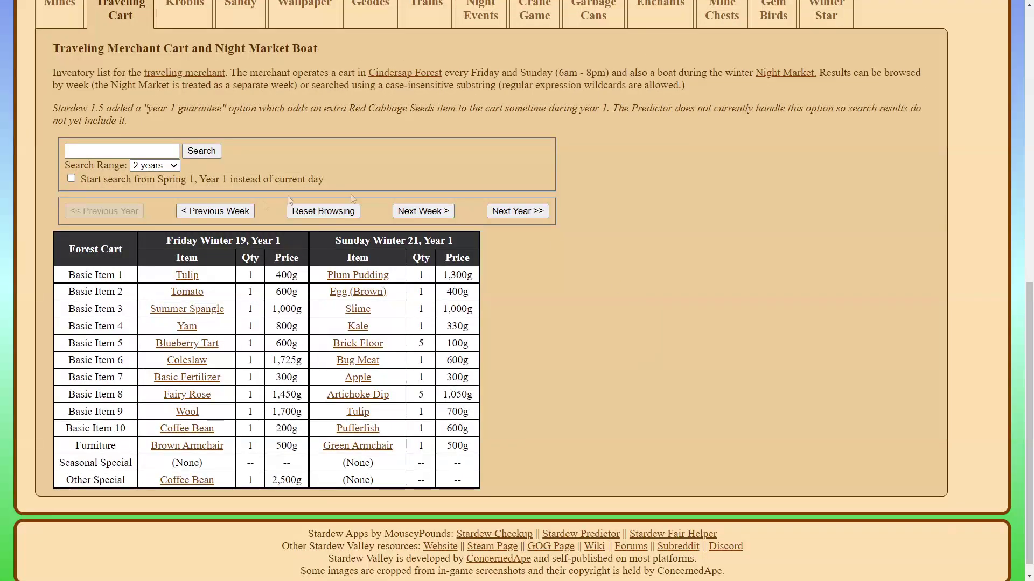
# Search the traveling cart for 'nautilus shell', starting from Spring 1, Year 1.
pyautogui.click(71, 180)
pyautogui.click(157, 152)
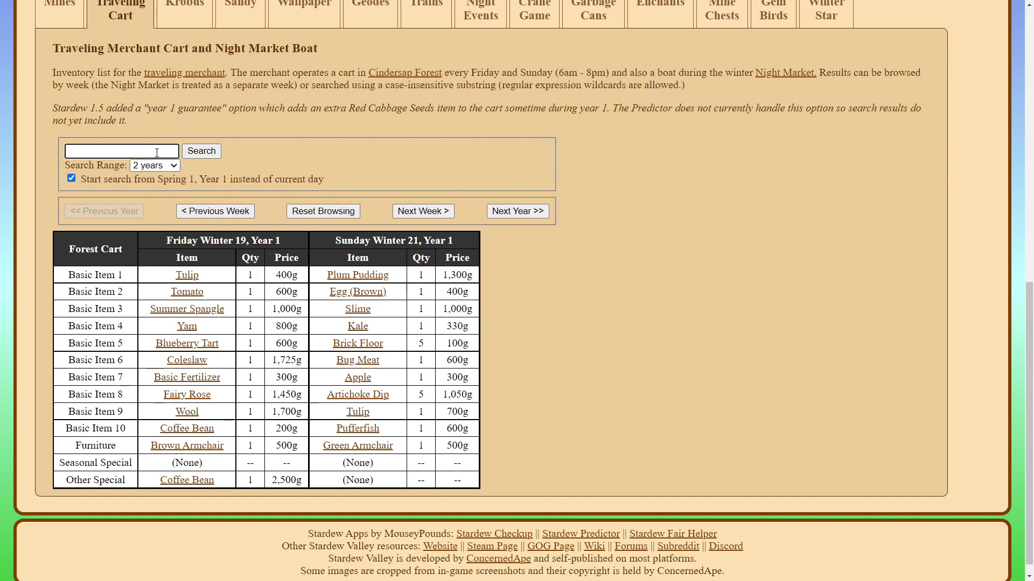
pyautogui.scroll(-1, 157, 152)
pyautogui.write('nautilus she')
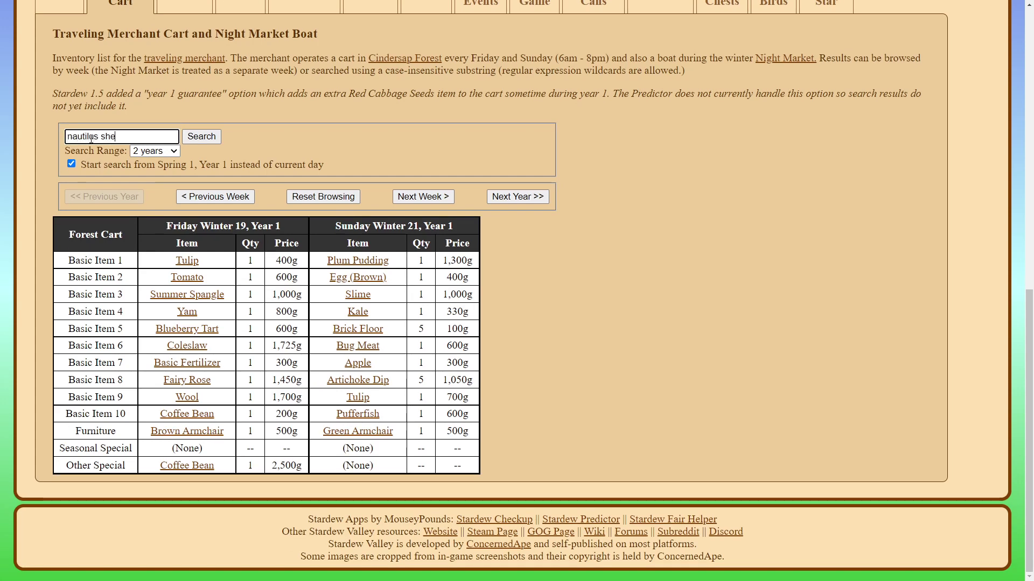
pyautogui.write('ll')
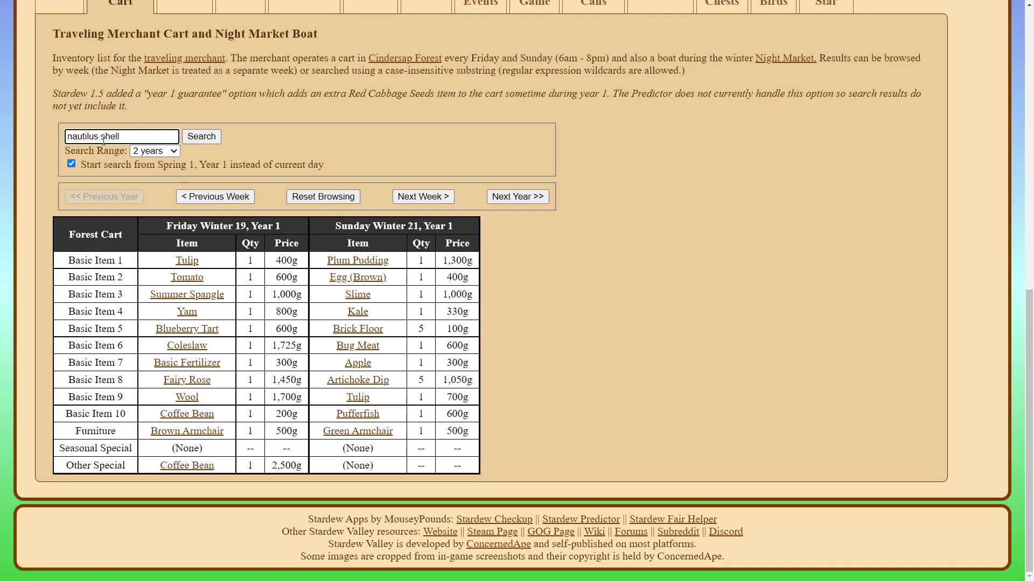
pyautogui.click(202, 136)
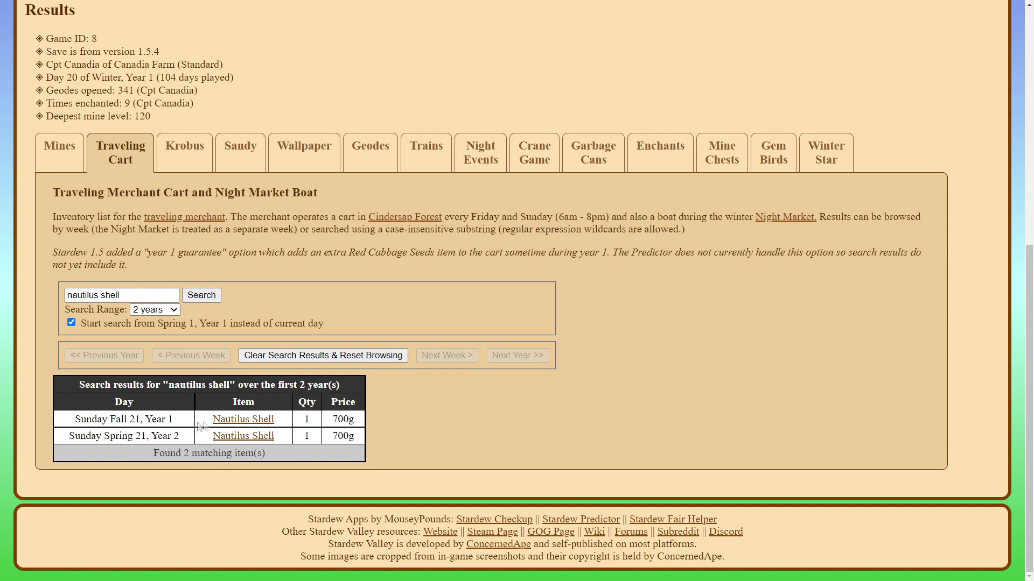
# Clear the search and browse cart stock from Fall 26 to Spring 26, Year 2.
pyautogui.click(311, 356)
pyautogui.scroll(-2, 286, 336)
pyautogui.scroll(-2, 240, 247)
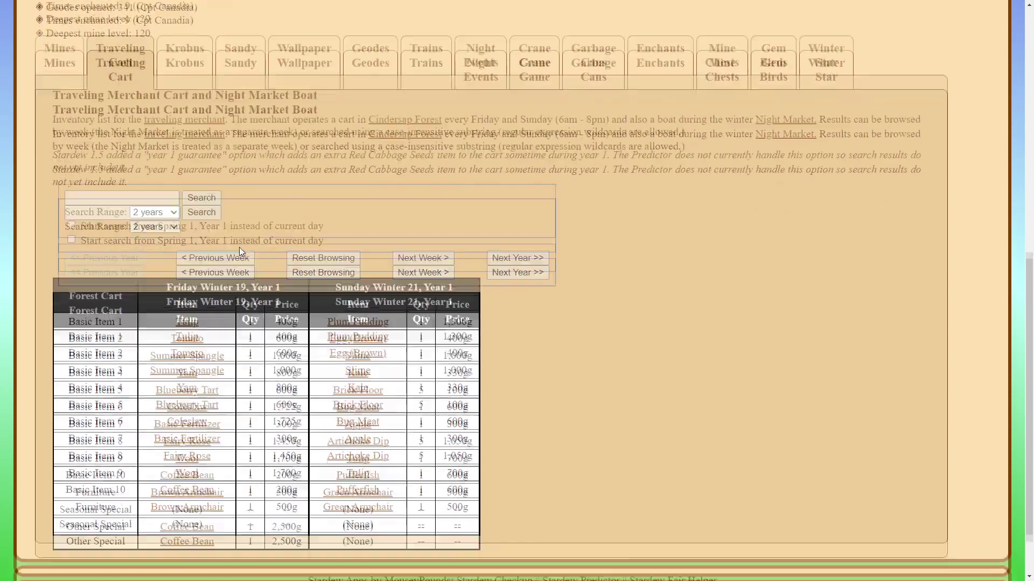
pyautogui.click(235, 249)
pyautogui.click(236, 249)
pyautogui.click(235, 249)
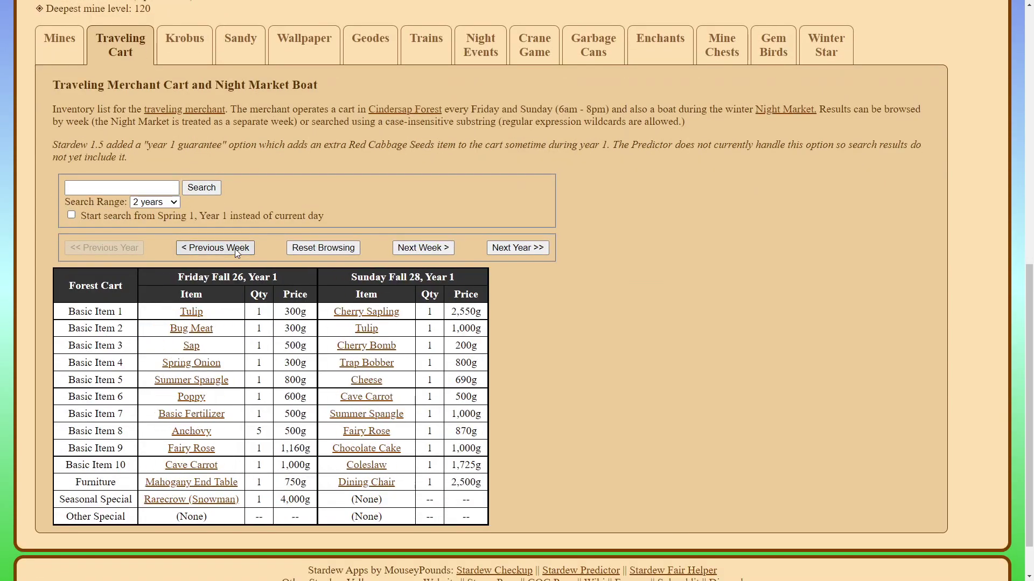
pyautogui.click(235, 250)
pyautogui.click(417, 244)
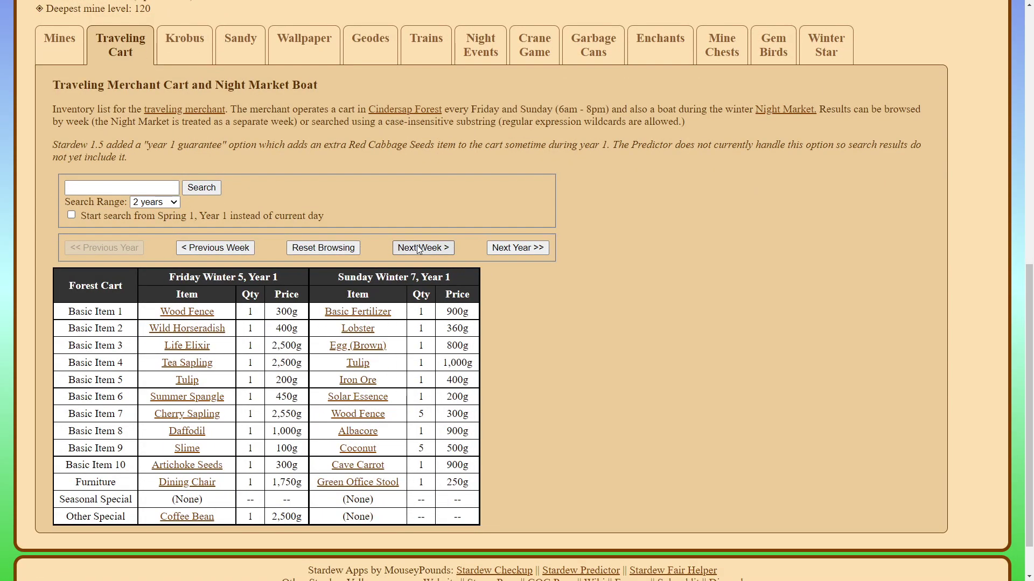
pyautogui.click(417, 244)
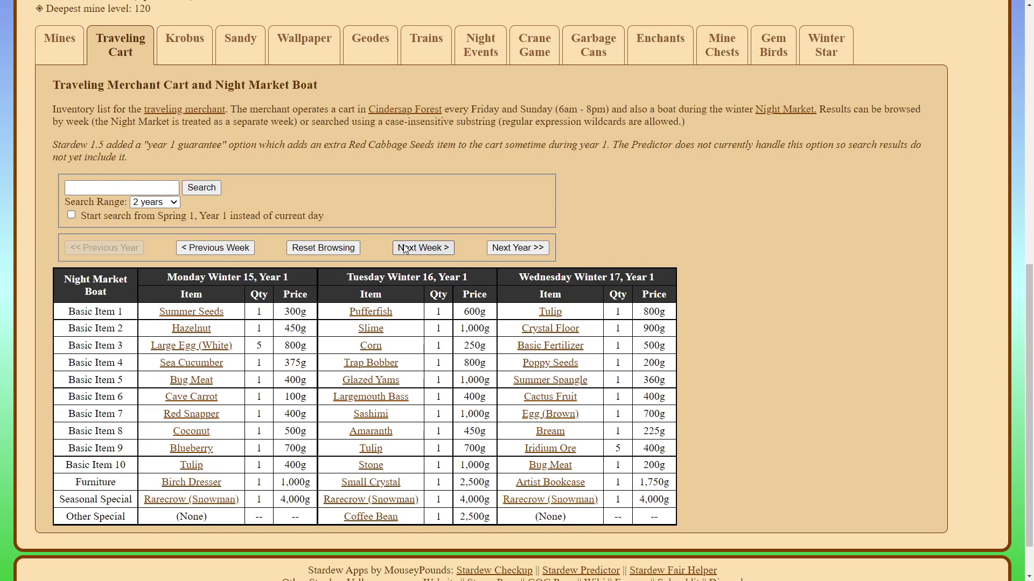
pyautogui.click(422, 247)
pyautogui.click(422, 248)
pyautogui.click(422, 247)
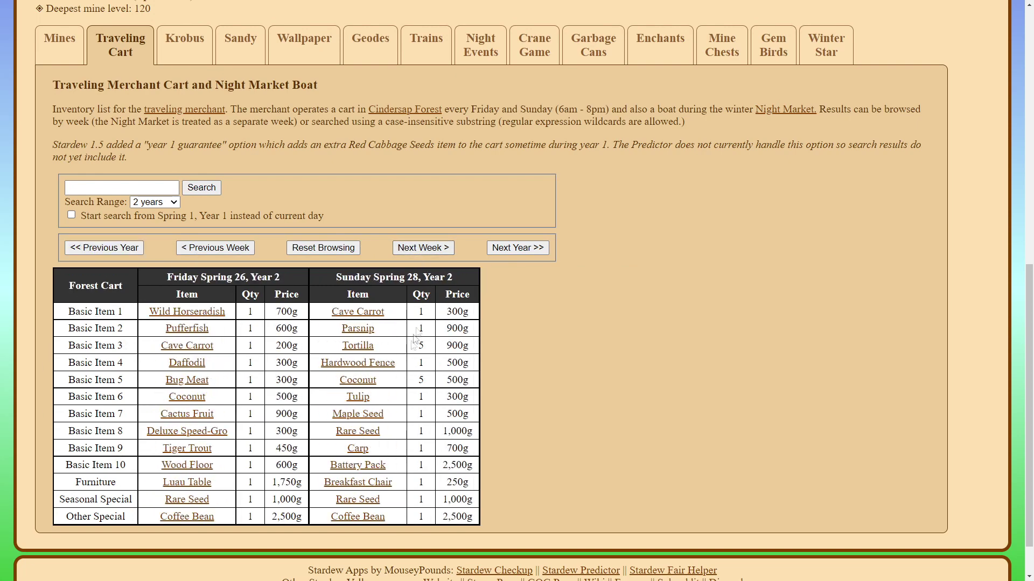
pyautogui.scroll(5, 408, 344)
pyautogui.scroll(3, 408, 344)
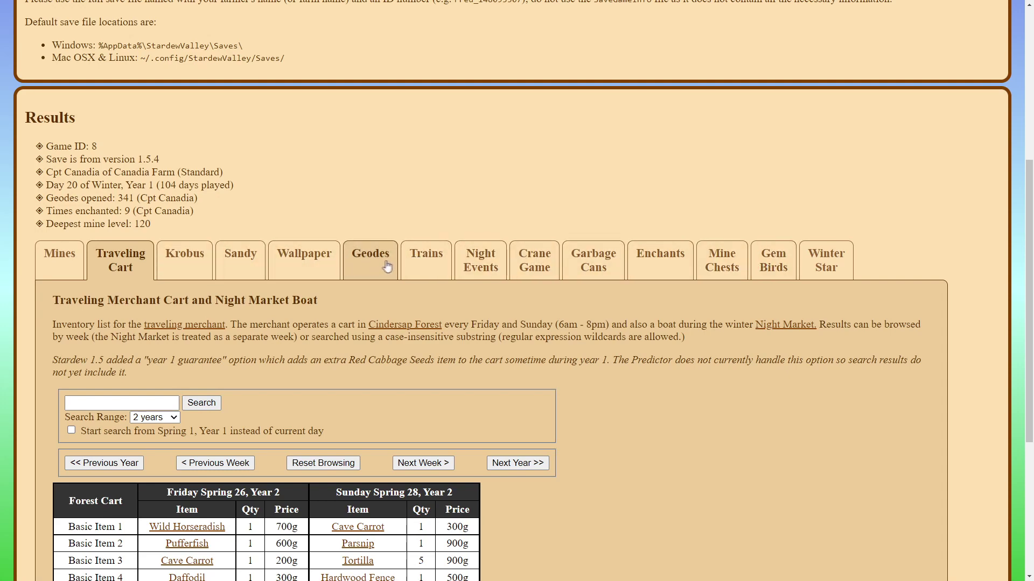
# Page the Night Events calendar back to Spring Year 1.
pyautogui.click(480, 264)
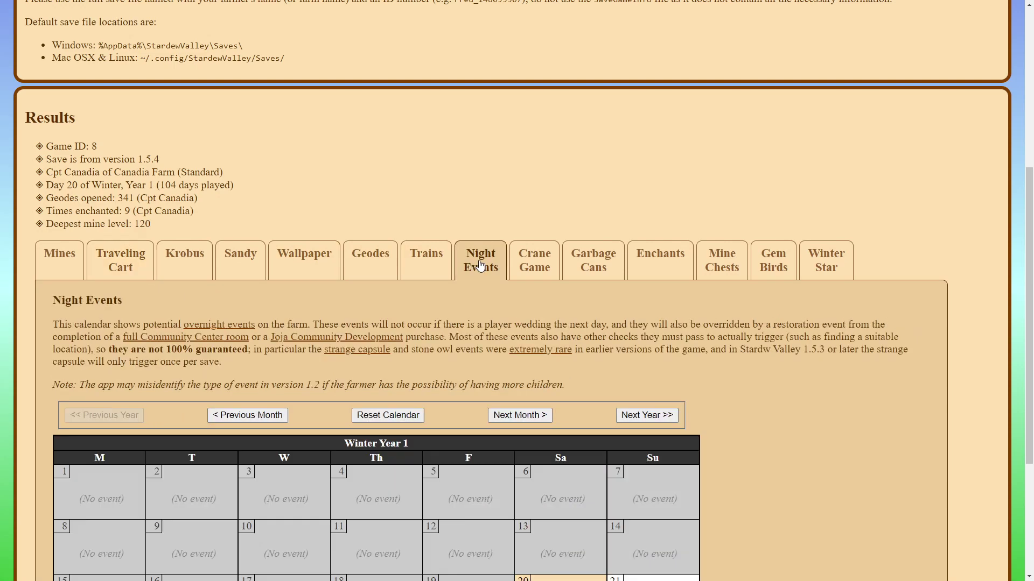
pyautogui.scroll(-2, 481, 263)
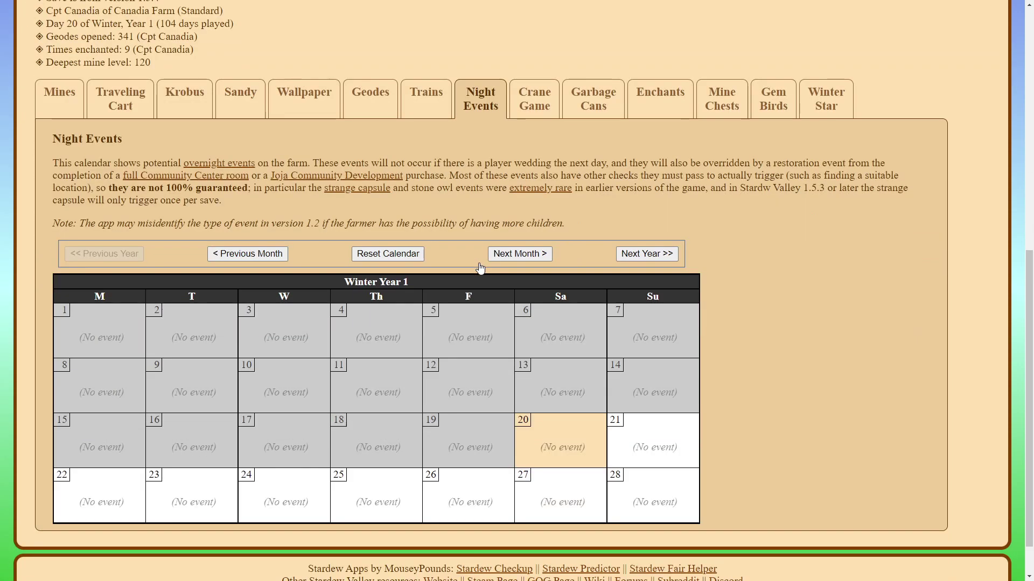
pyautogui.click(260, 255)
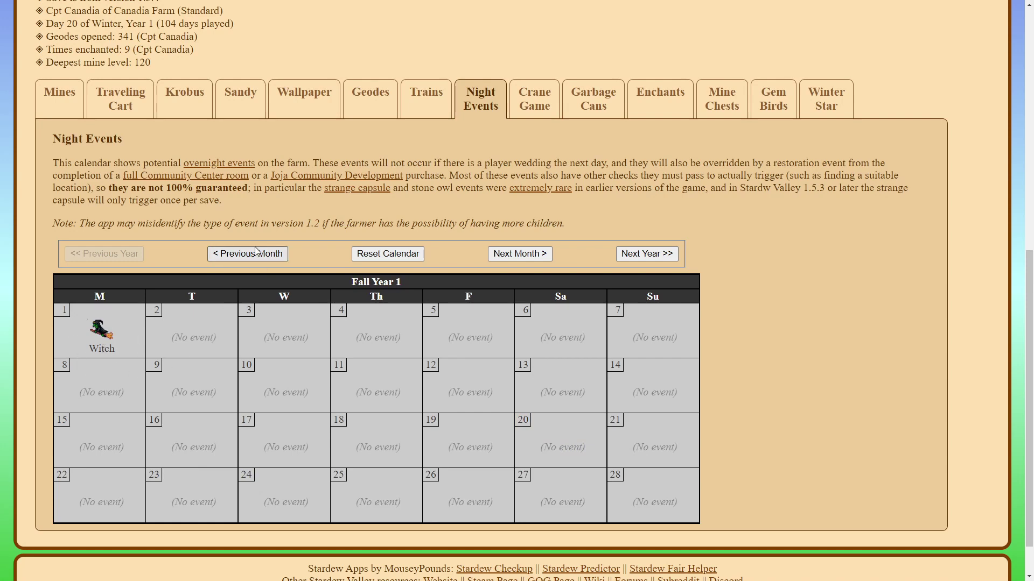
pyautogui.click(256, 251)
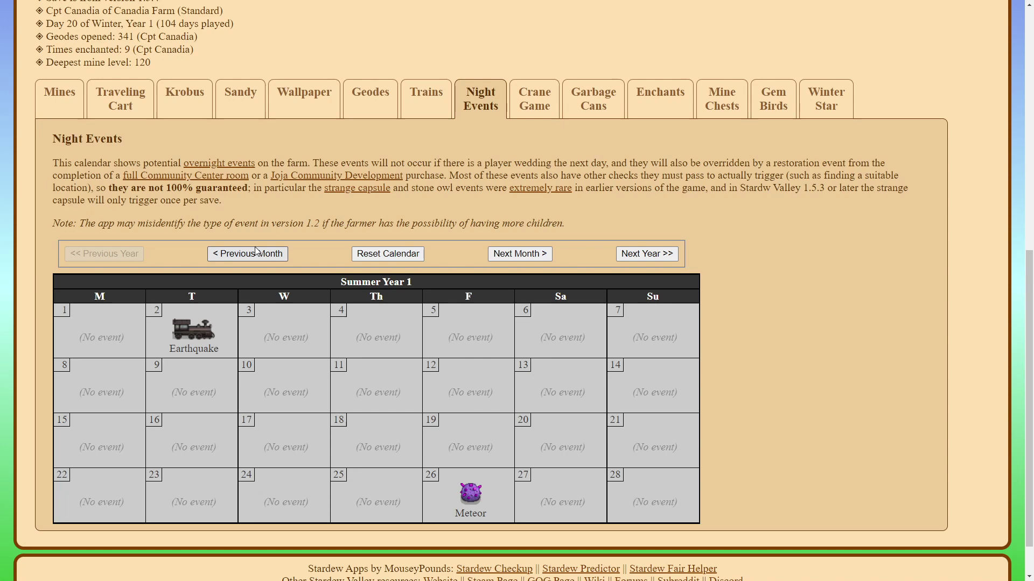
pyautogui.click(254, 247)
# Page the night events forward month by month to Spring Year 4.
pyautogui.click(508, 256)
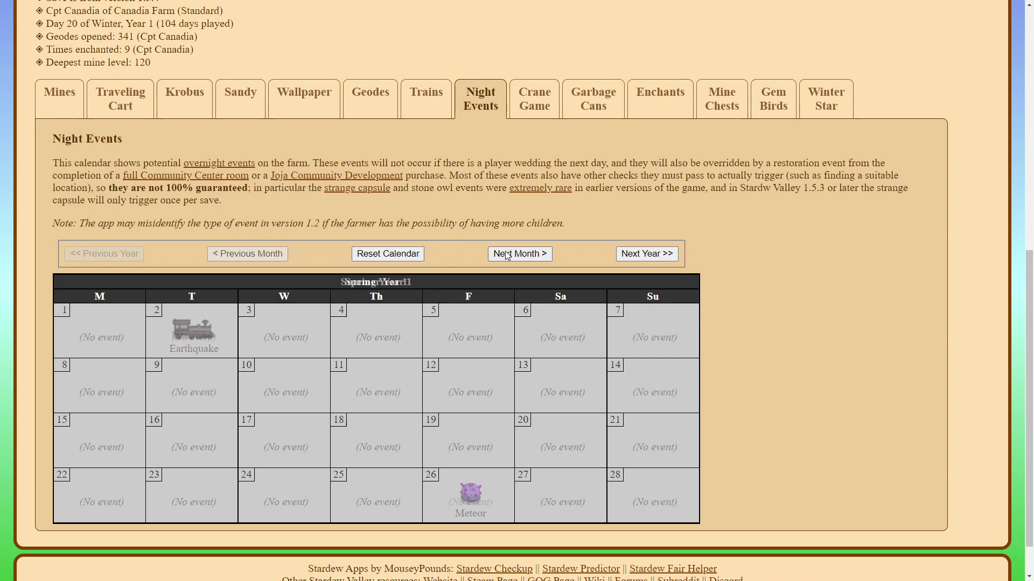
pyautogui.click(508, 256)
pyautogui.click(507, 255)
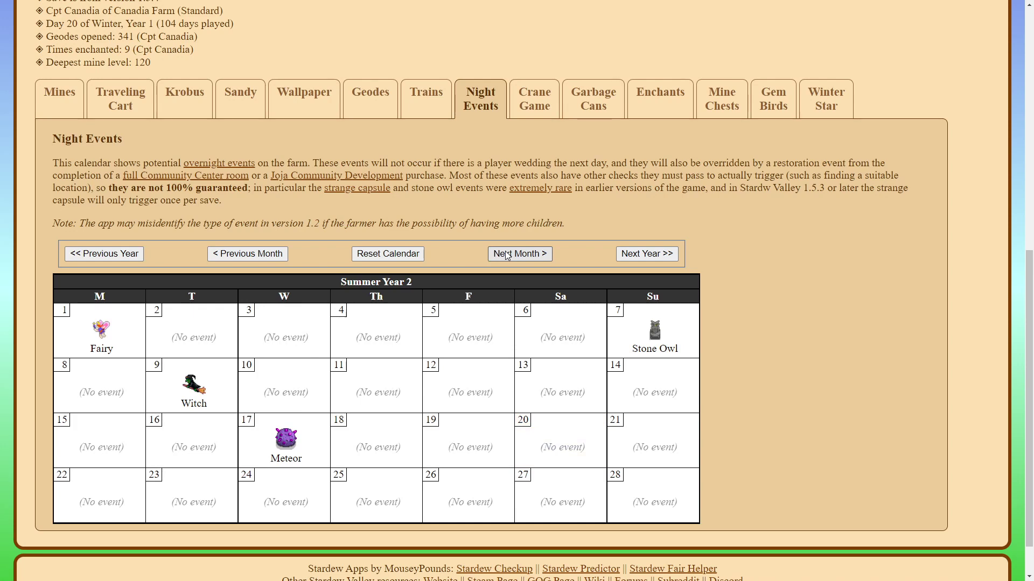
pyautogui.click(507, 255)
pyautogui.click(507, 255)
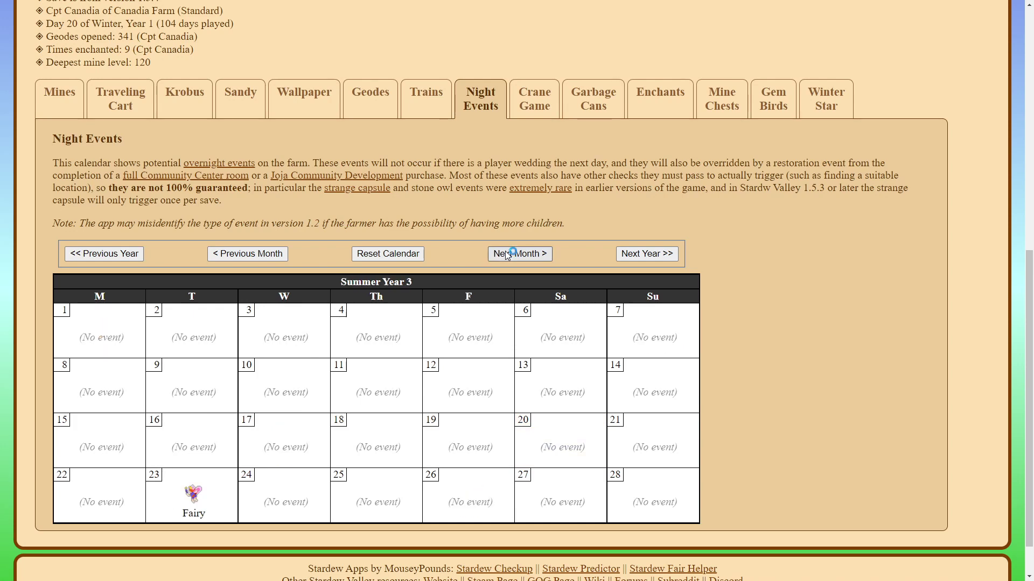
pyautogui.click(509, 256)
pyautogui.click(509, 255)
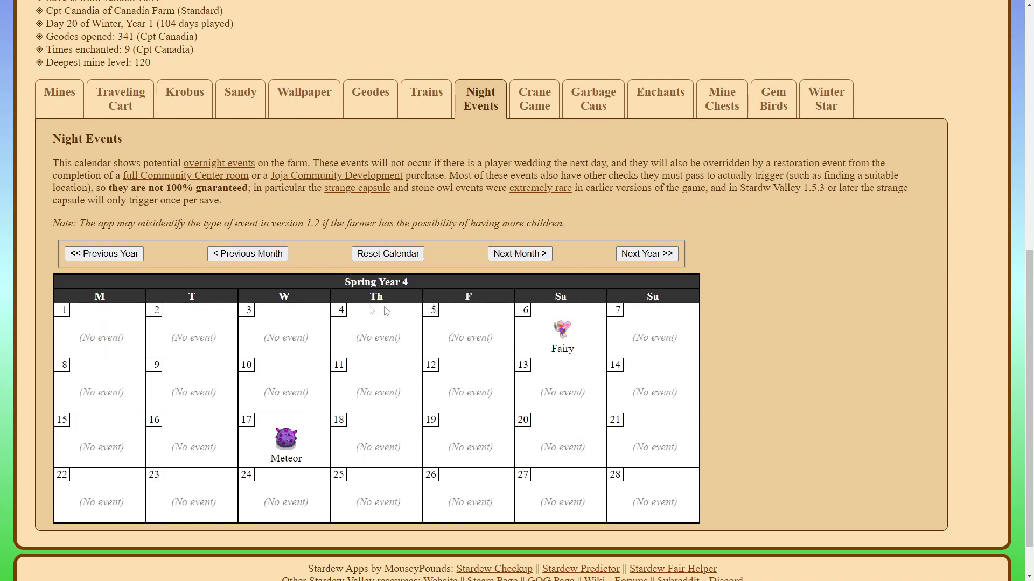
pyautogui.scroll(1, 385, 311)
# Advance the Crane Game availability calendar two months ahead.
pyautogui.click(539, 157)
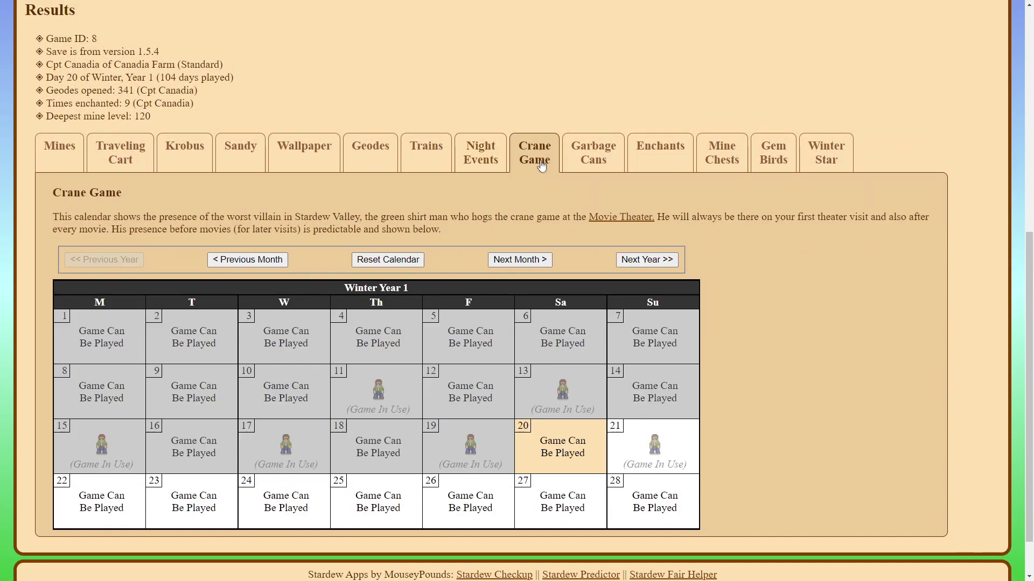
pyautogui.scroll(-1, 518, 271)
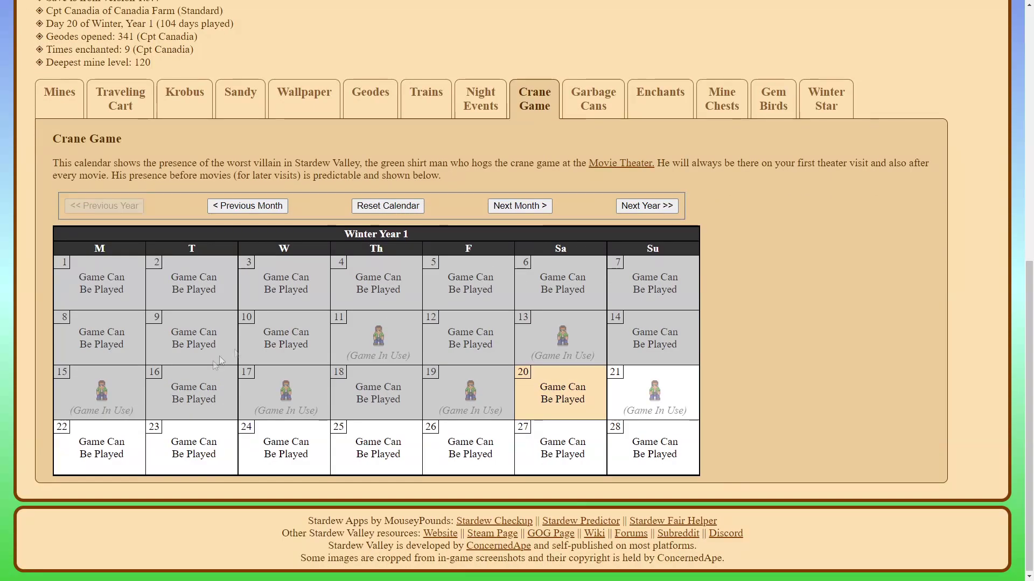
pyautogui.click(519, 205)
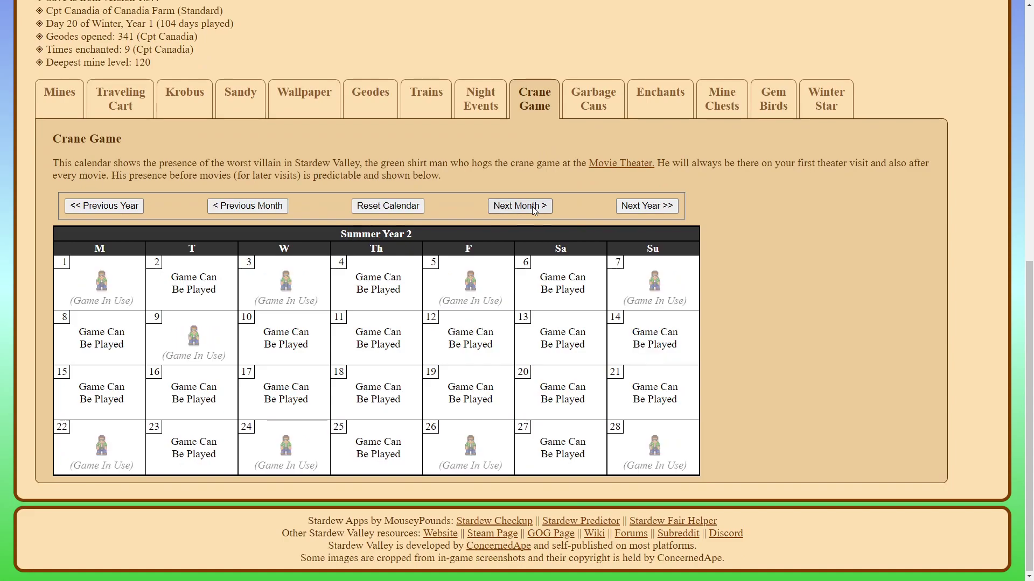
pyautogui.click(520, 206)
# Page the Garbage Cans loot calendar back to Summer Year 1, then forward to Winter Year 1.
pyautogui.click(592, 99)
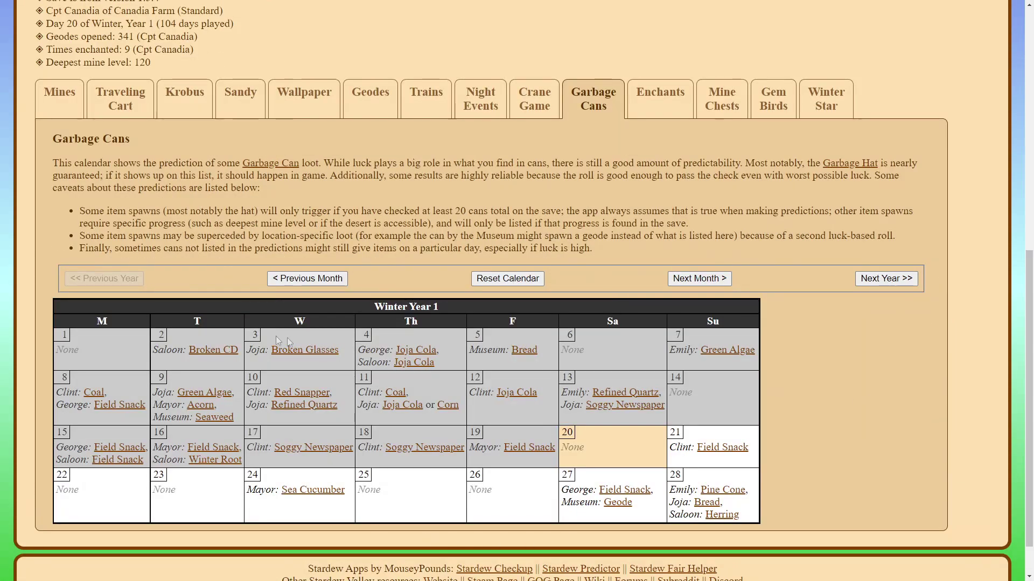
pyautogui.click(289, 278)
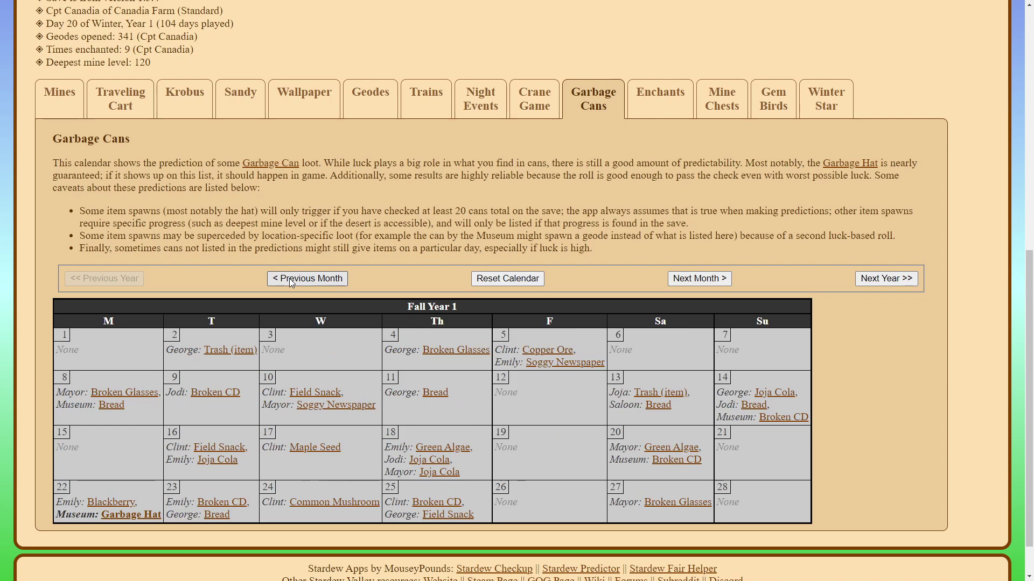
pyautogui.click(289, 278)
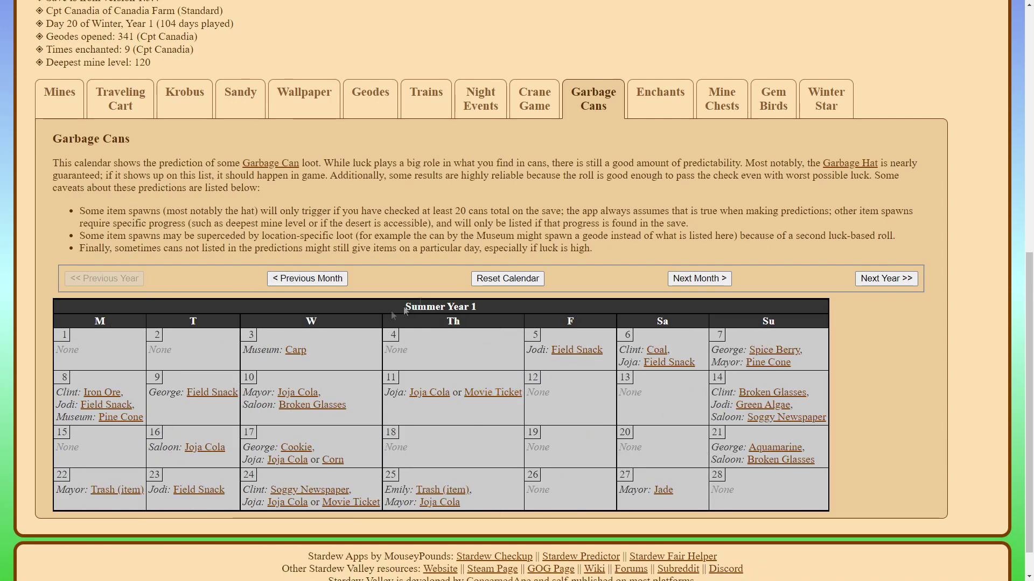
pyautogui.click(699, 277)
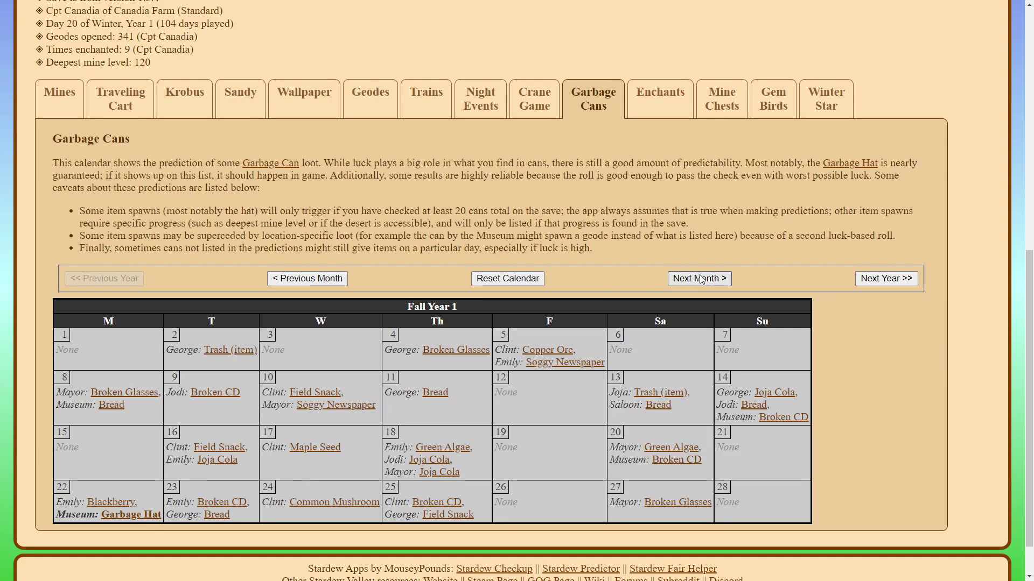
pyautogui.click(700, 277)
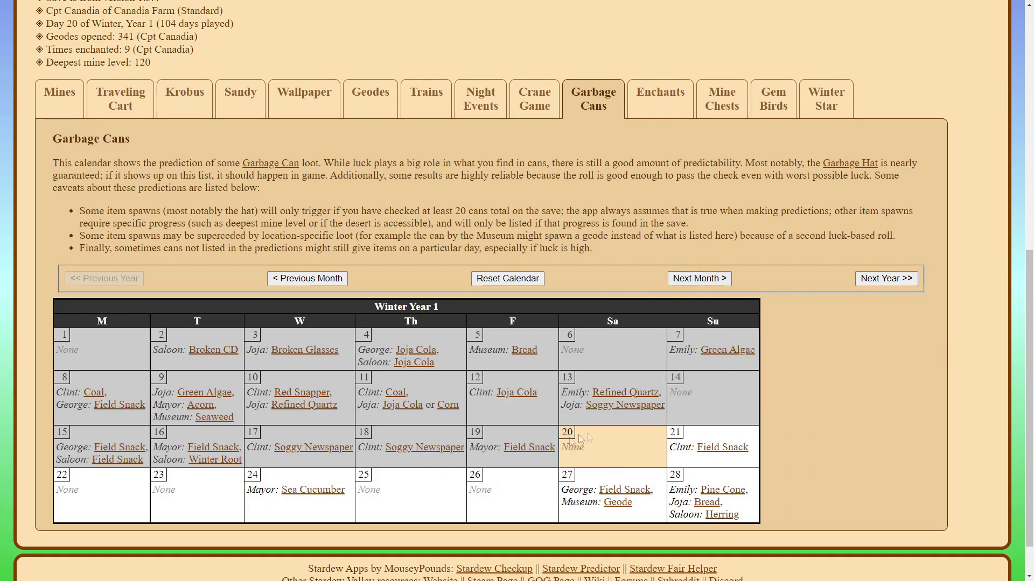
pyautogui.click(660, 97)
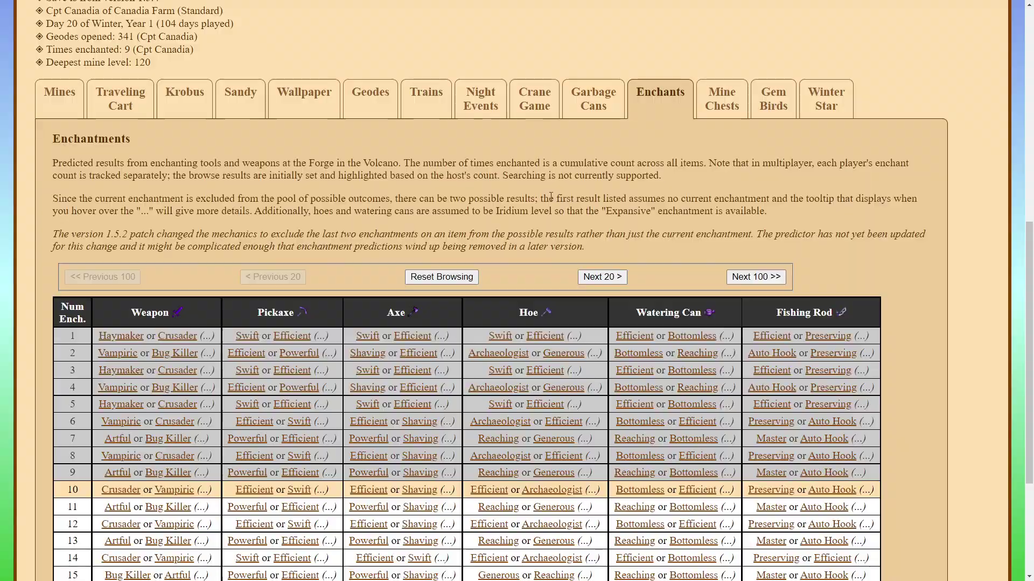
pyautogui.scroll(-1, 555, 195)
pyautogui.scroll(-2, 550, 196)
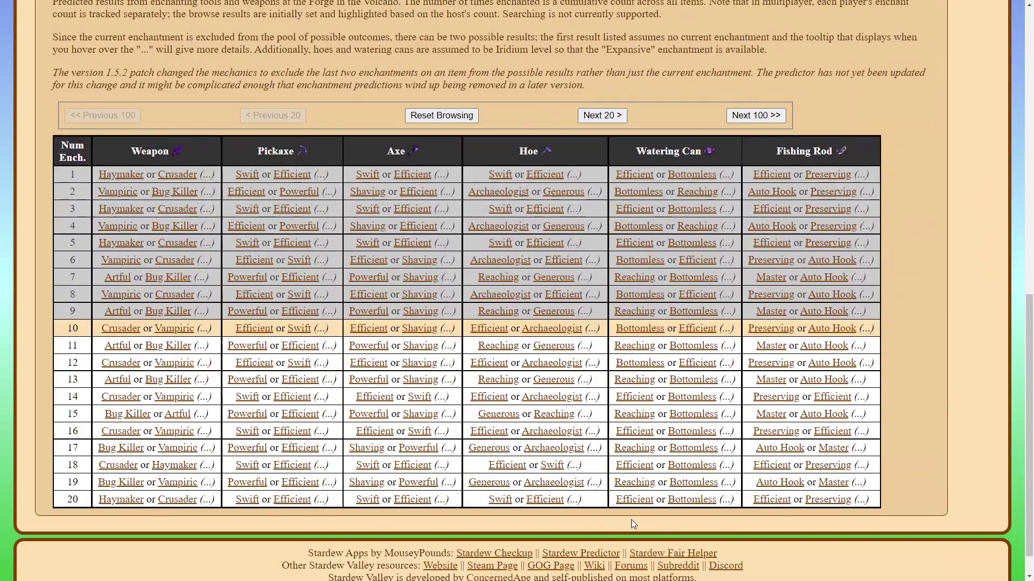
pyautogui.scroll(5, 631, 520)
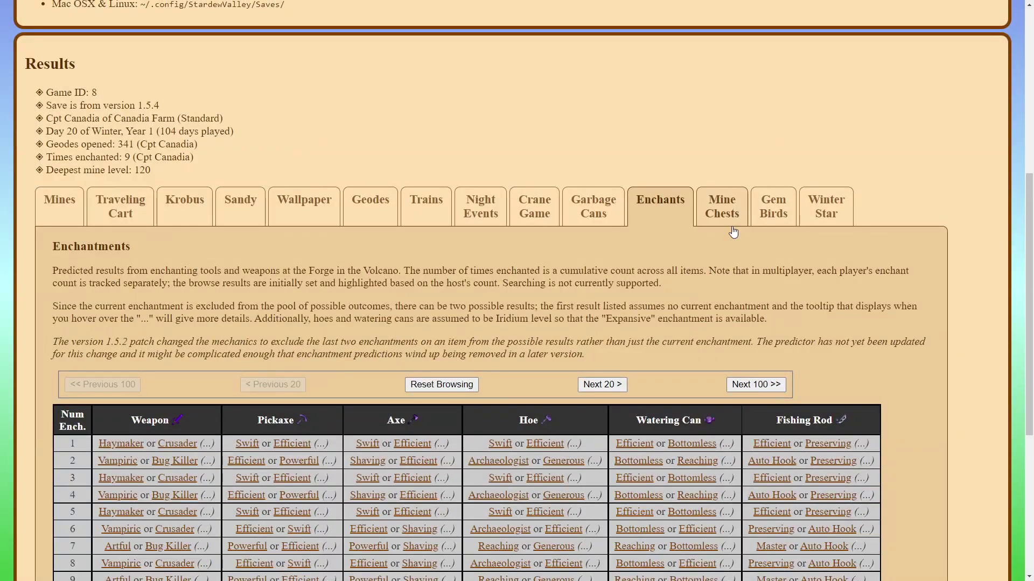
# View the mine chest loot by floor and the gem bird locations.
pyautogui.click(722, 210)
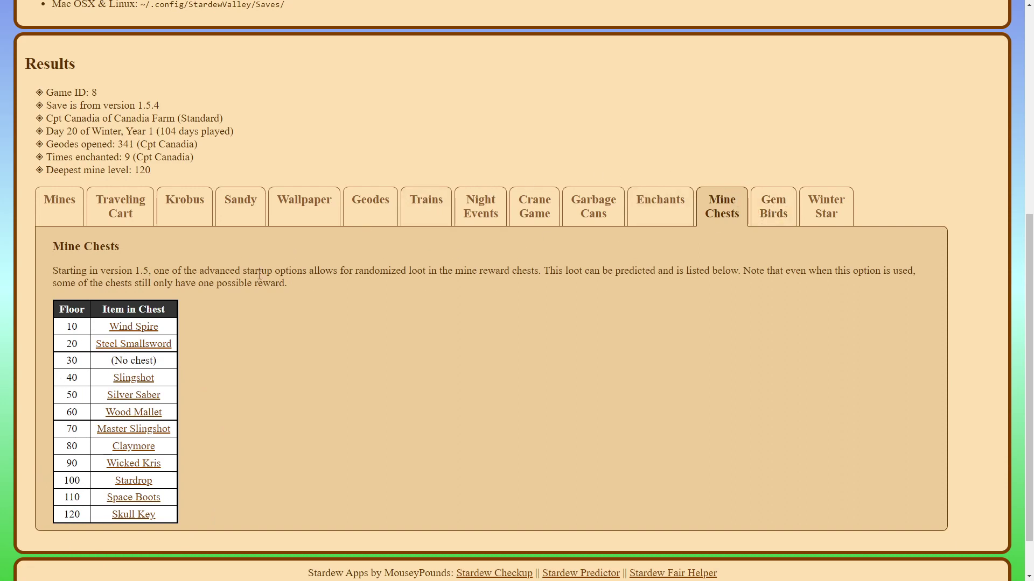
pyautogui.click(776, 211)
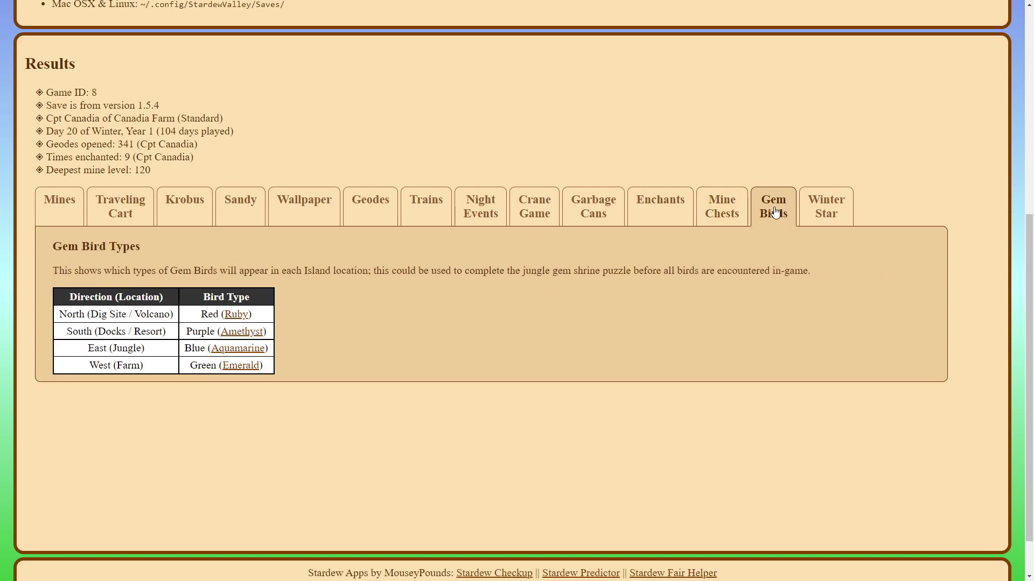
pyautogui.click(825, 206)
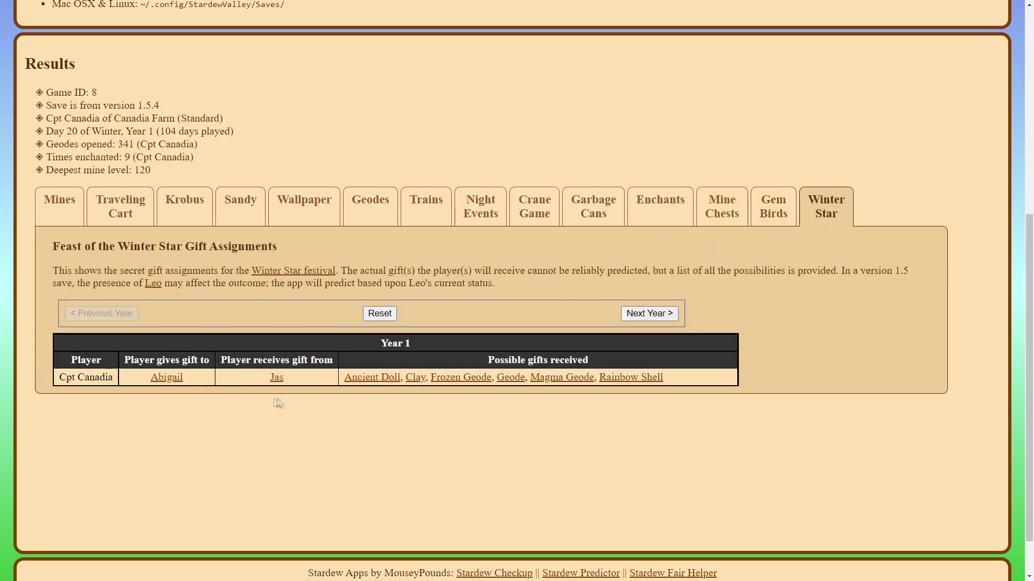
# Check the Winter Star gift assignments for Years 2 and 3, then return to Year 1.
pyautogui.click(645, 316)
pyautogui.click(646, 316)
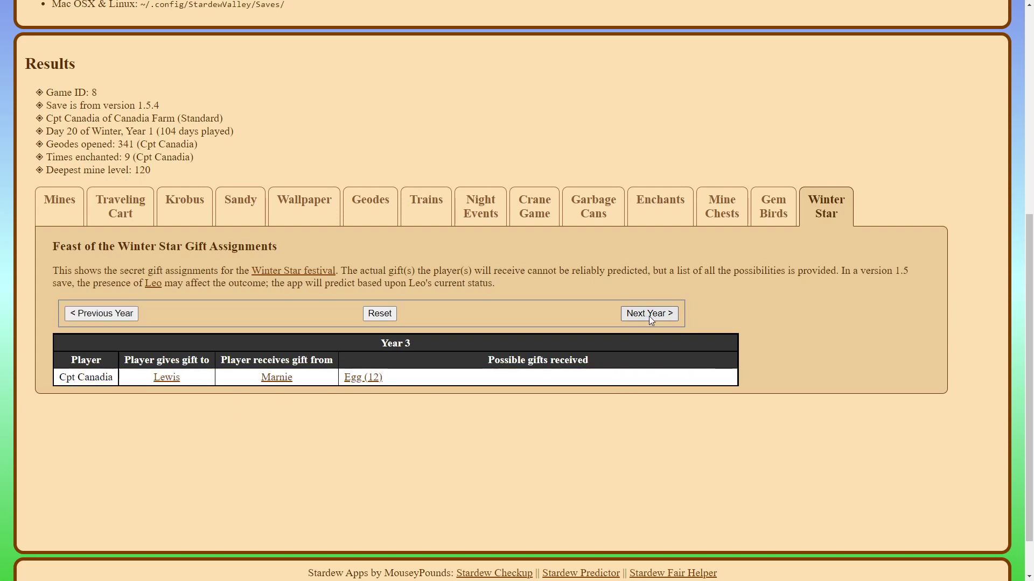
pyautogui.click(70, 315)
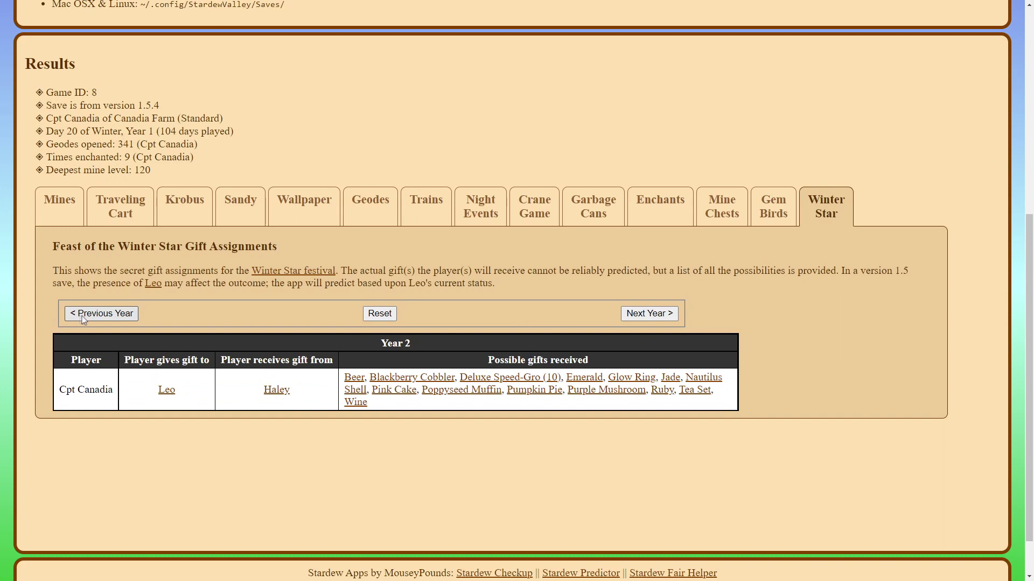
pyautogui.click(85, 316)
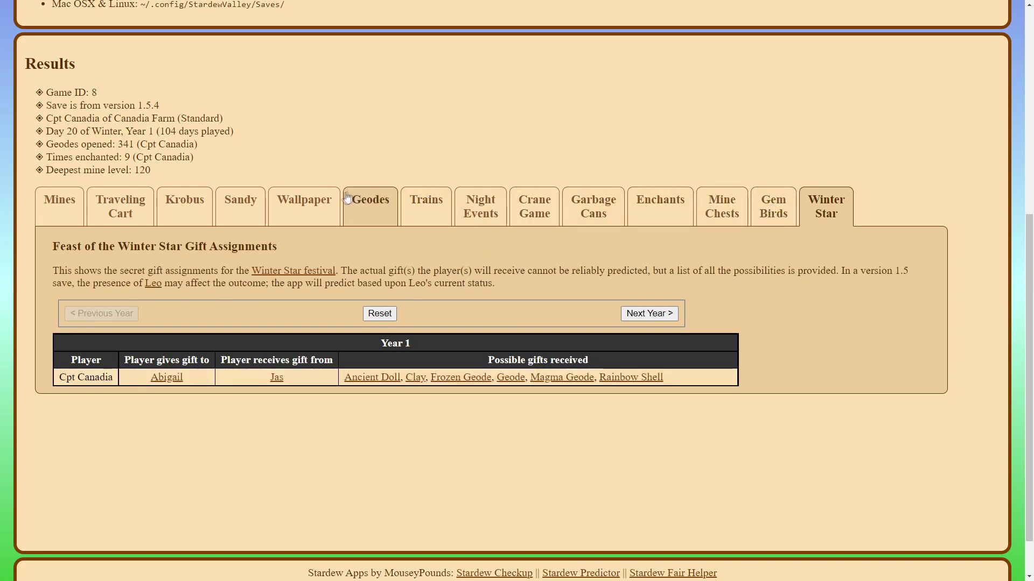
pyautogui.click(434, 209)
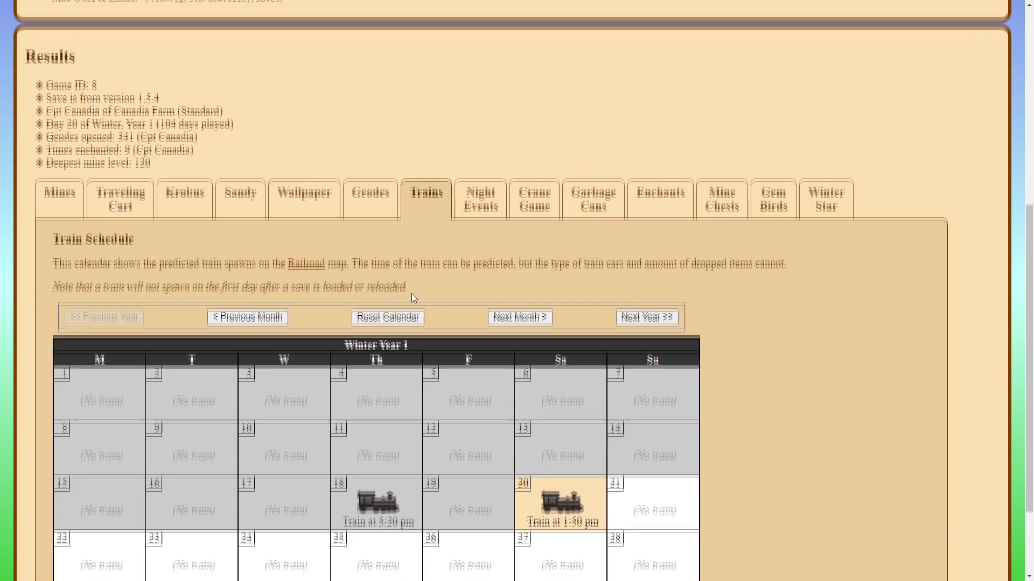
pyautogui.scroll(-2, 411, 293)
# Look ahead in the Trains schedule, then return to Winter Year 1.
pyautogui.click(519, 324)
pyautogui.click(510, 203)
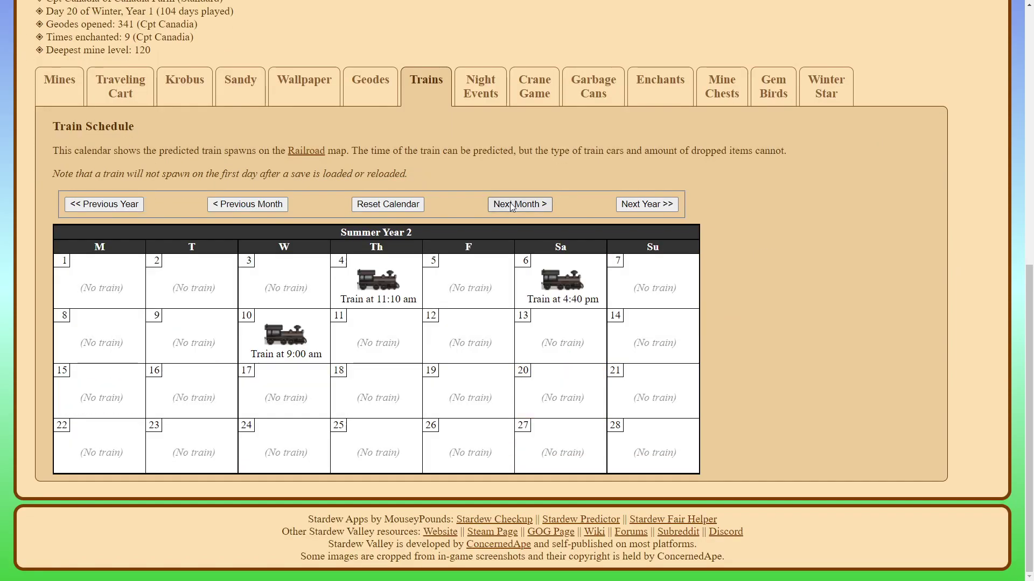
pyautogui.click(237, 209)
pyautogui.click(237, 208)
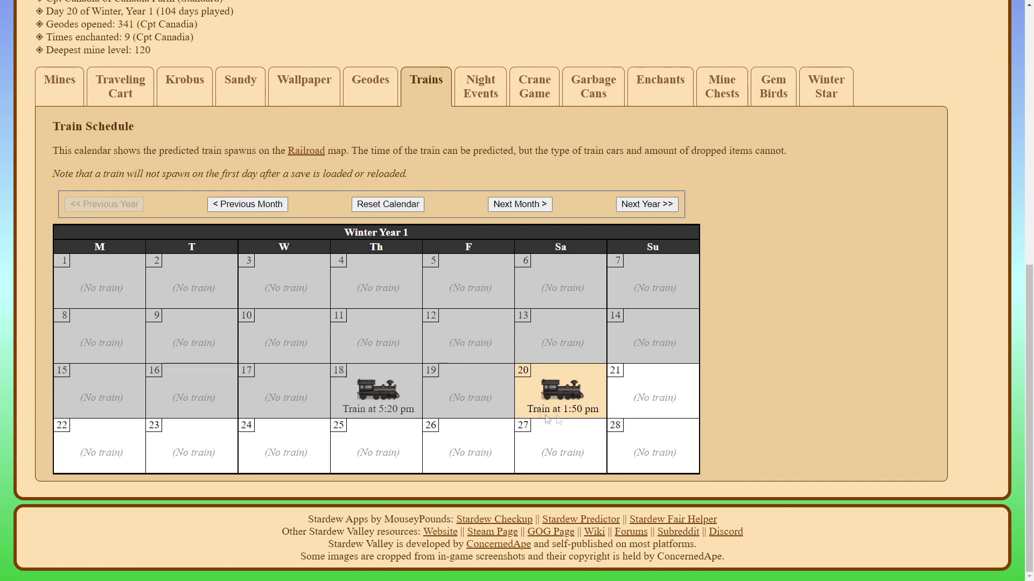
pyautogui.scroll(2, 522, 354)
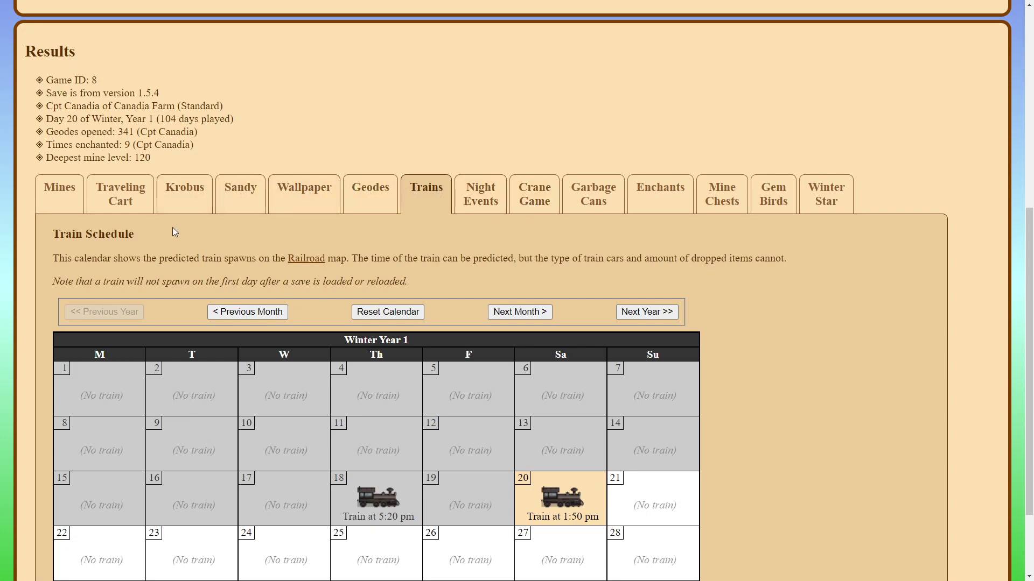
pyautogui.click(59, 194)
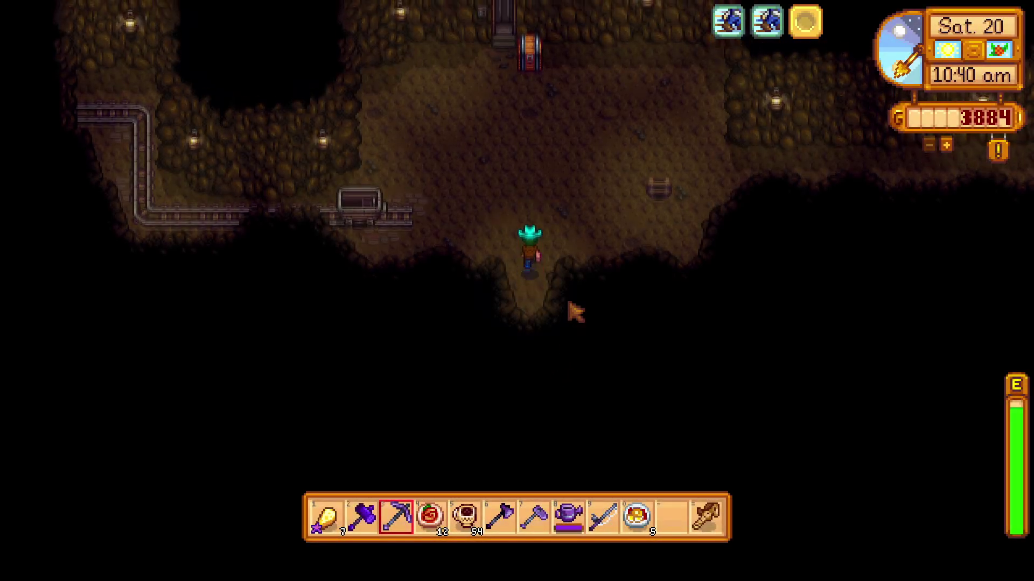
# Walk the farmer up through the mine and open the inventory.
pyautogui.press('w')
pyautogui.press('e')
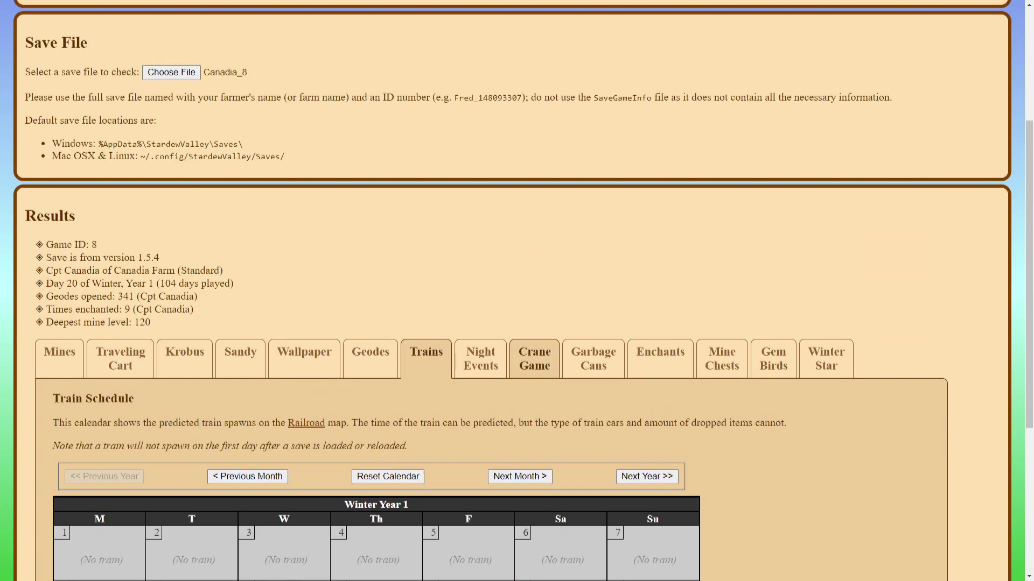
pyautogui.scroll(3, 517, 323)
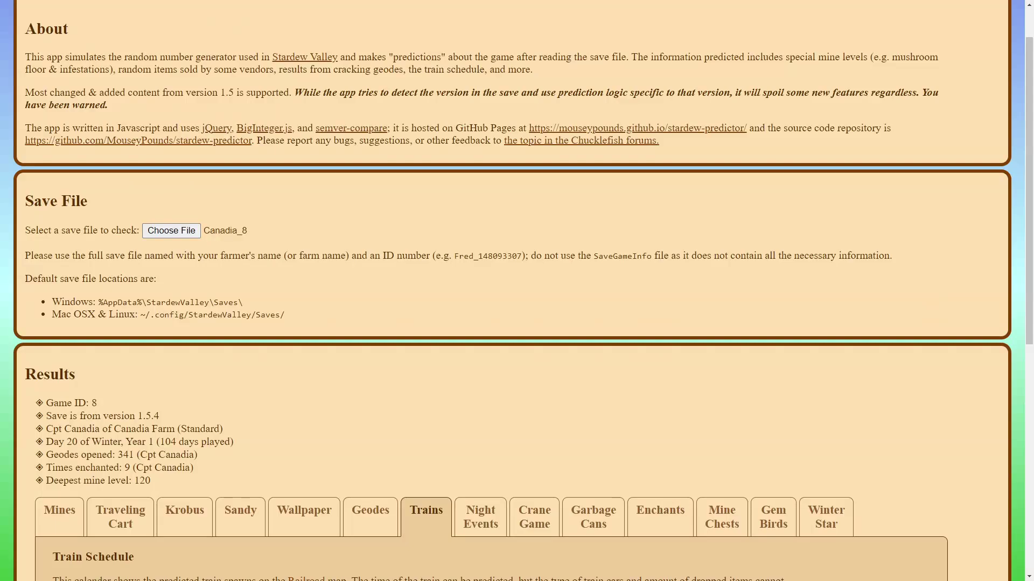
pyautogui.scroll(-3, 518, 323)
pyautogui.scroll(-3, 517, 323)
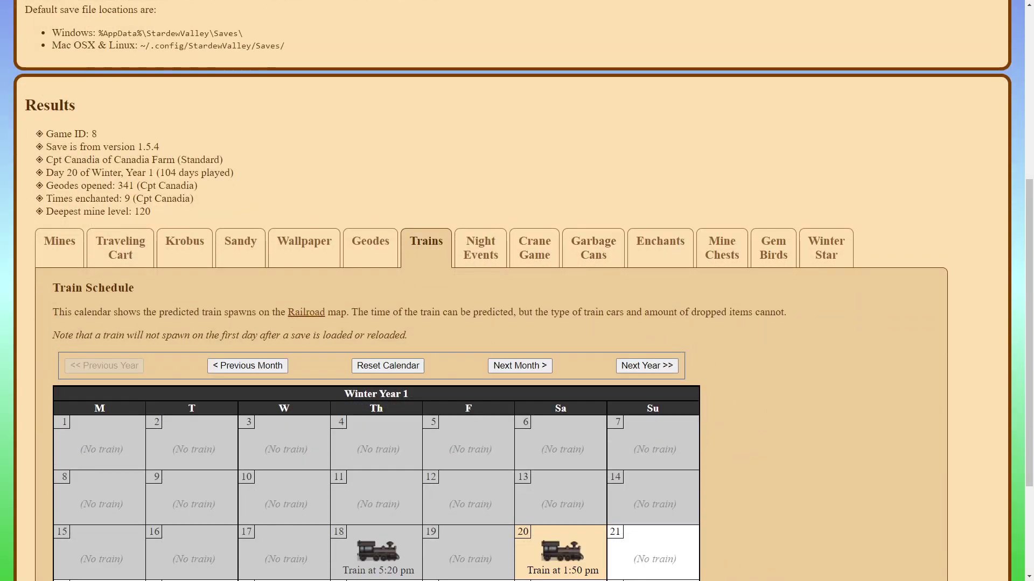
# Reset the Mines calendar to Winter Year 1 and select day 20's mushroom floors '111, 113'.
pyautogui.click(60, 241)
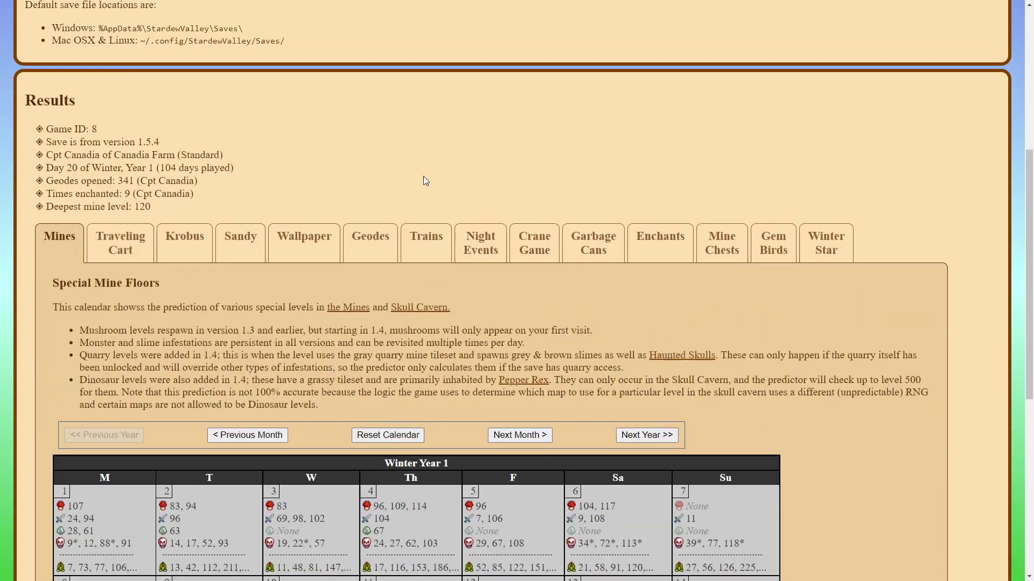
pyautogui.scroll(-5, 422, 323)
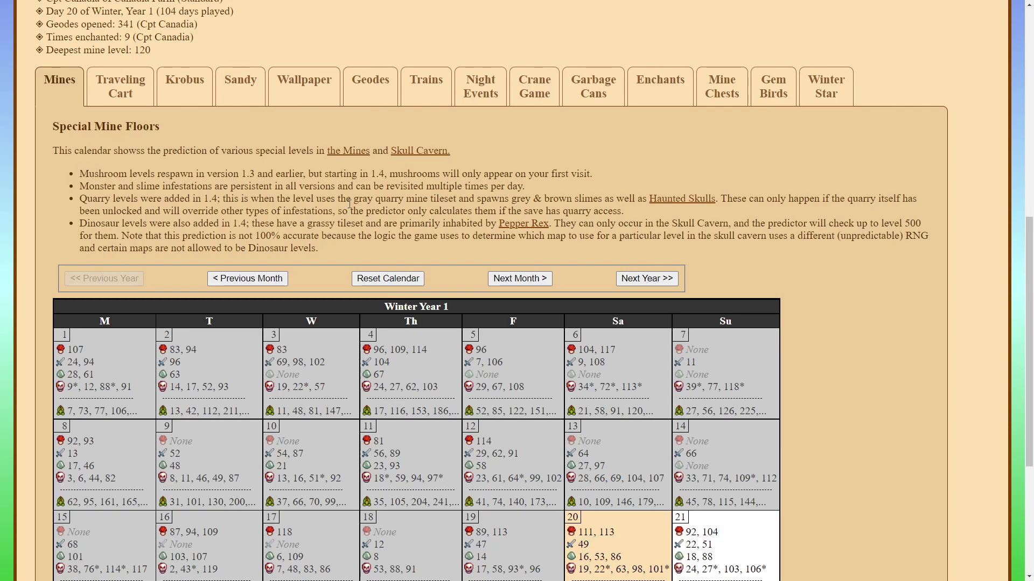
pyautogui.scroll(-4, 349, 204)
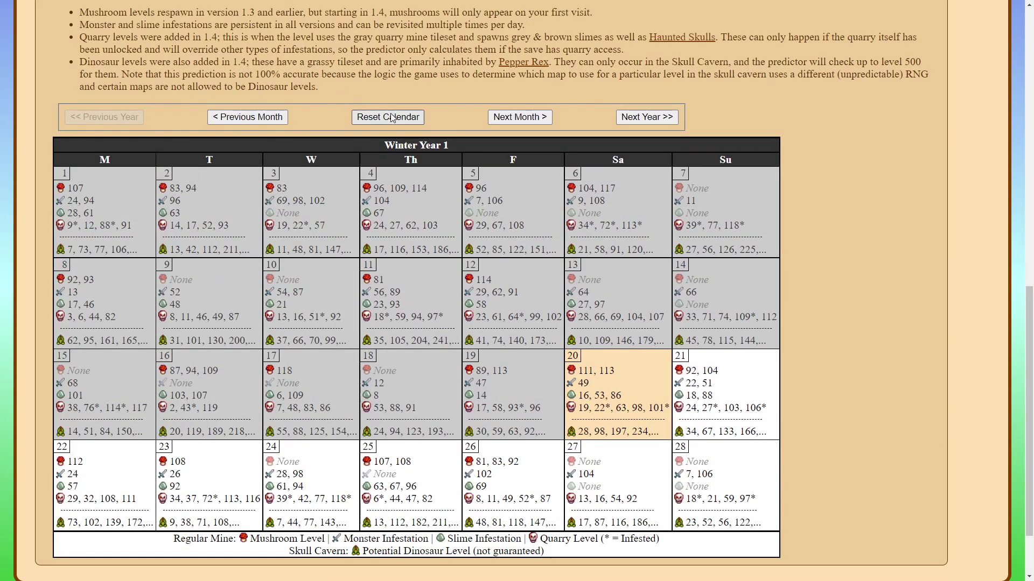
pyautogui.click(259, 120)
pyautogui.click(259, 120)
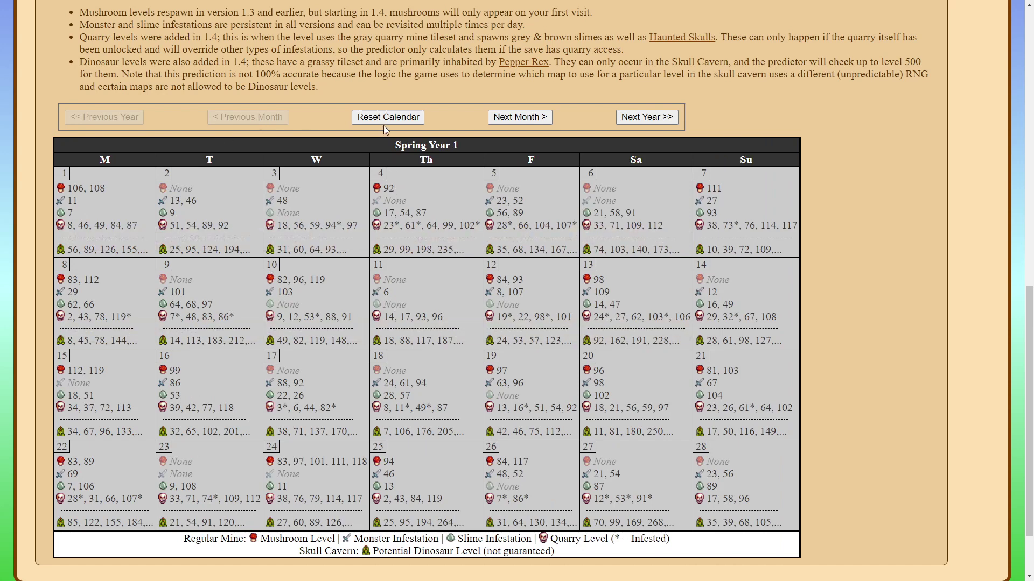
pyautogui.click(384, 122)
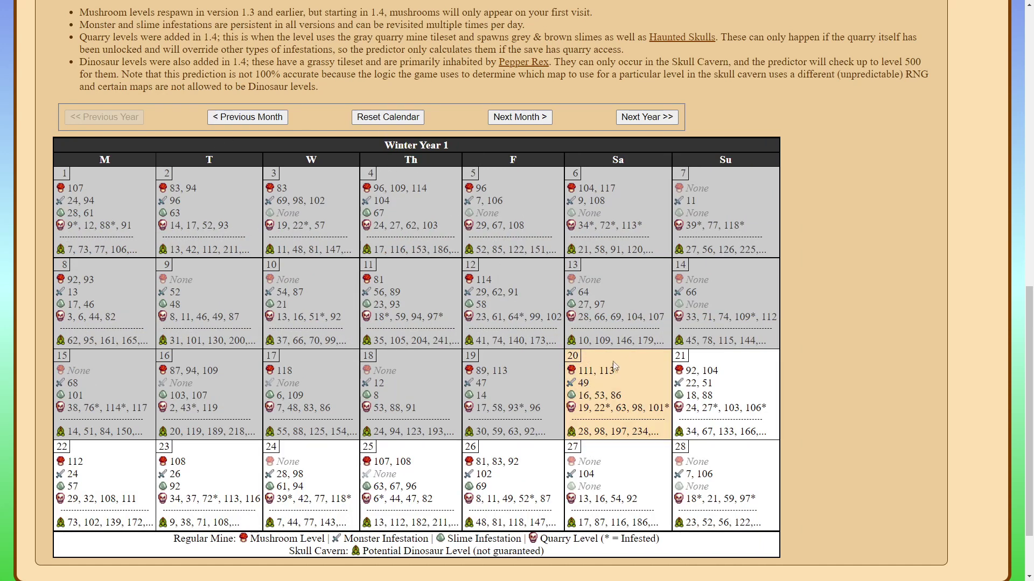
pyautogui.moveTo(580, 370); pyautogui.dragTo(616, 376)
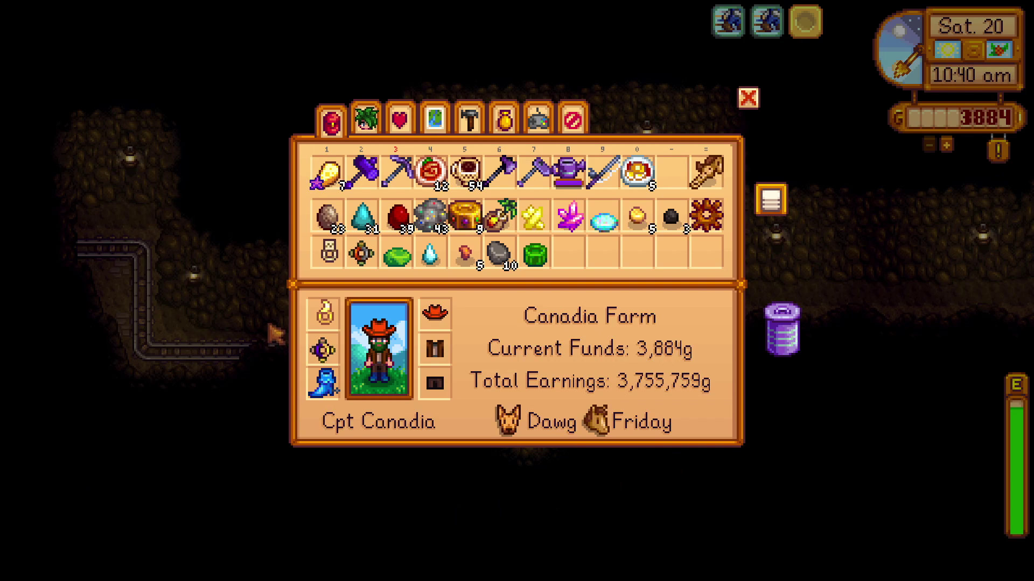
pyautogui.press('Escape')
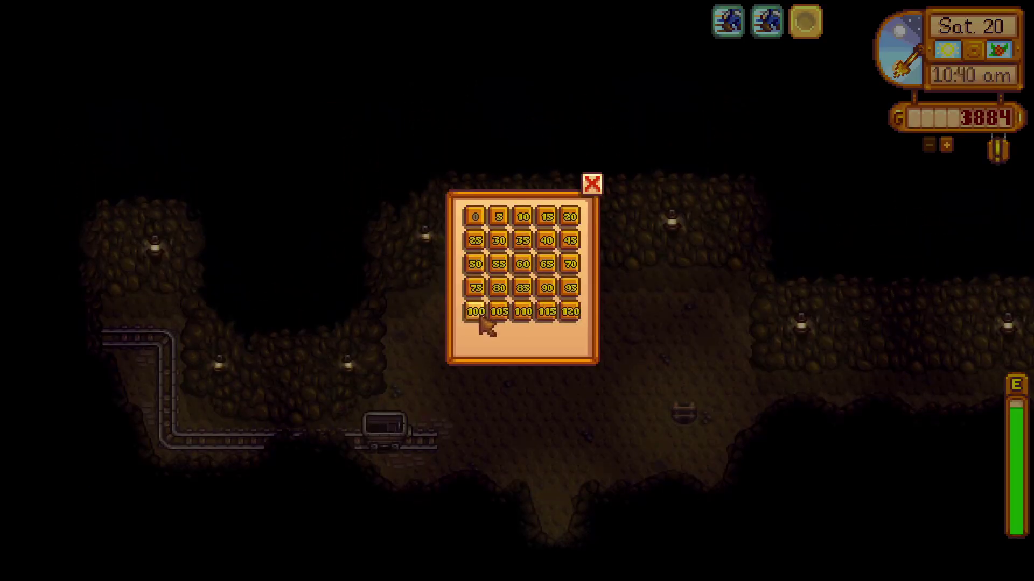
# Ride the elevator to floor 110, descend to 111, and collect a Purple Mushroom.
pyautogui.click(523, 317)
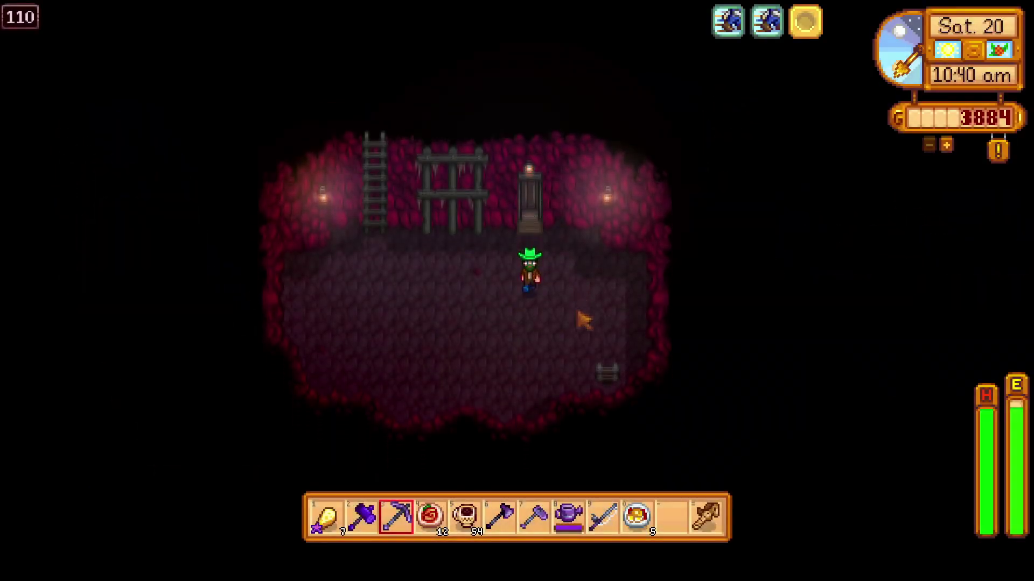
pyautogui.press('s')
pyautogui.press('s')
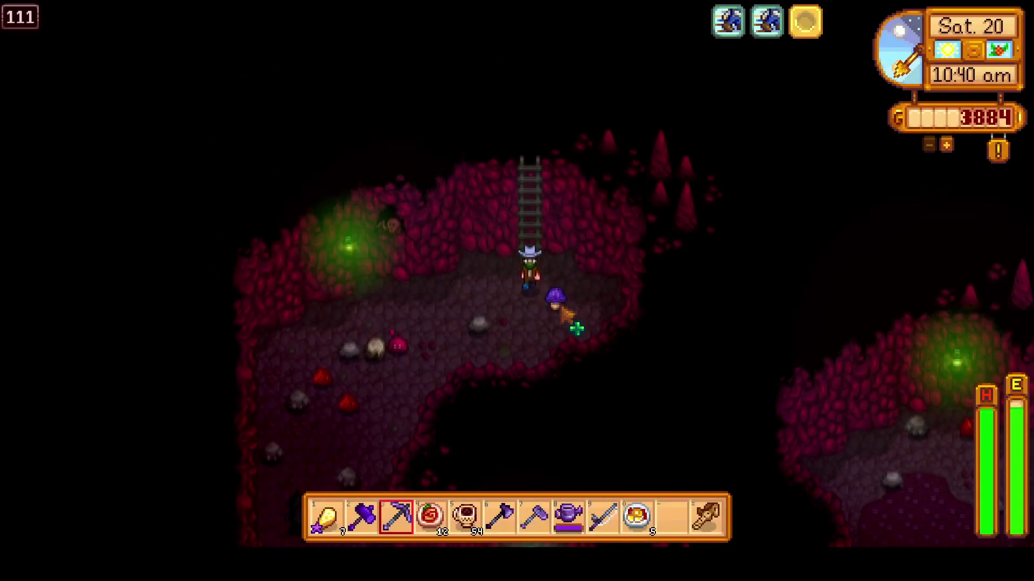
pyautogui.press('a')
pyautogui.press('s')
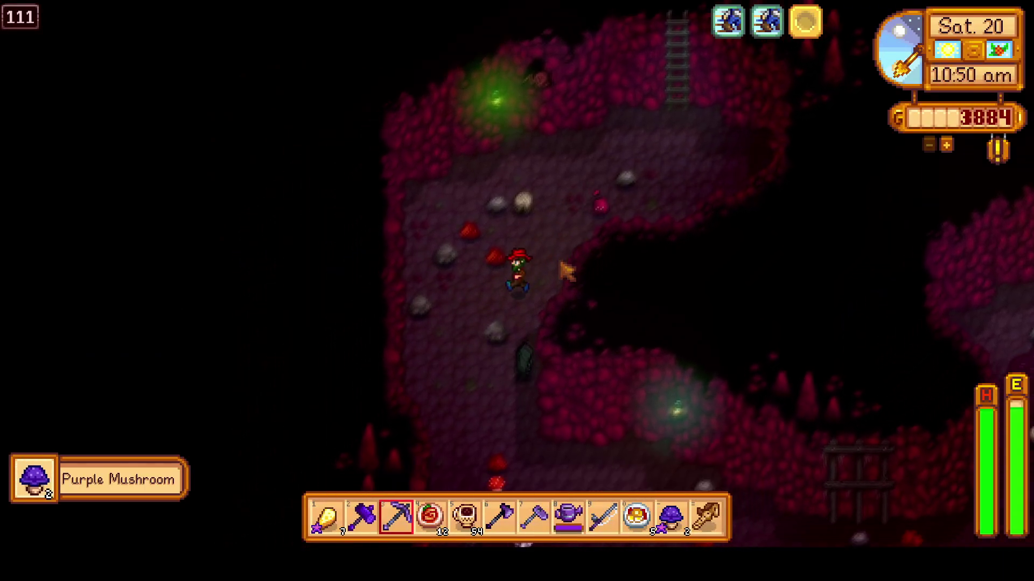
pyautogui.press('s')
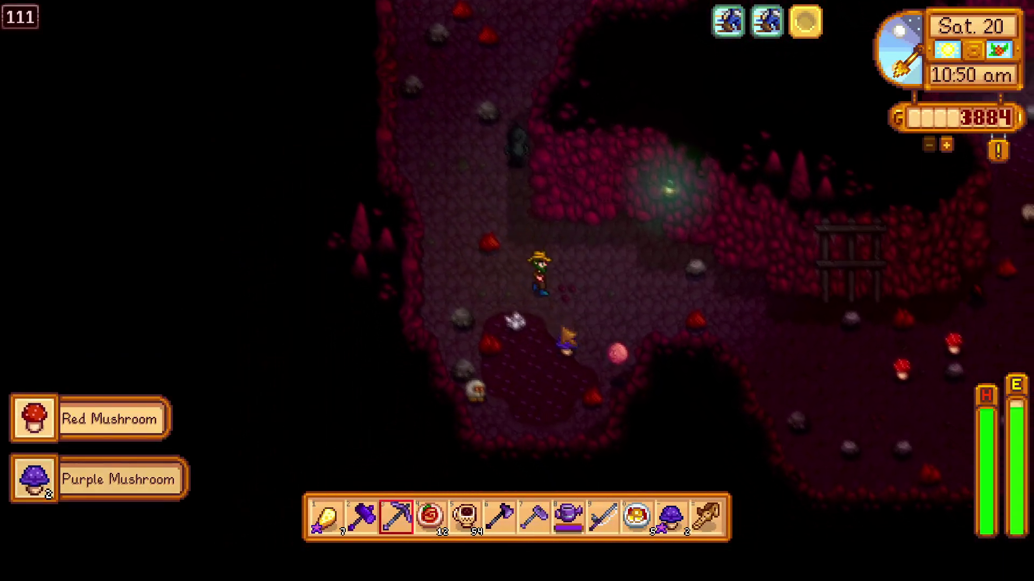
# Cross the floor 111 cave, kill the red bat, and collect its loot.
pyautogui.press('d')
pyautogui.press('d')
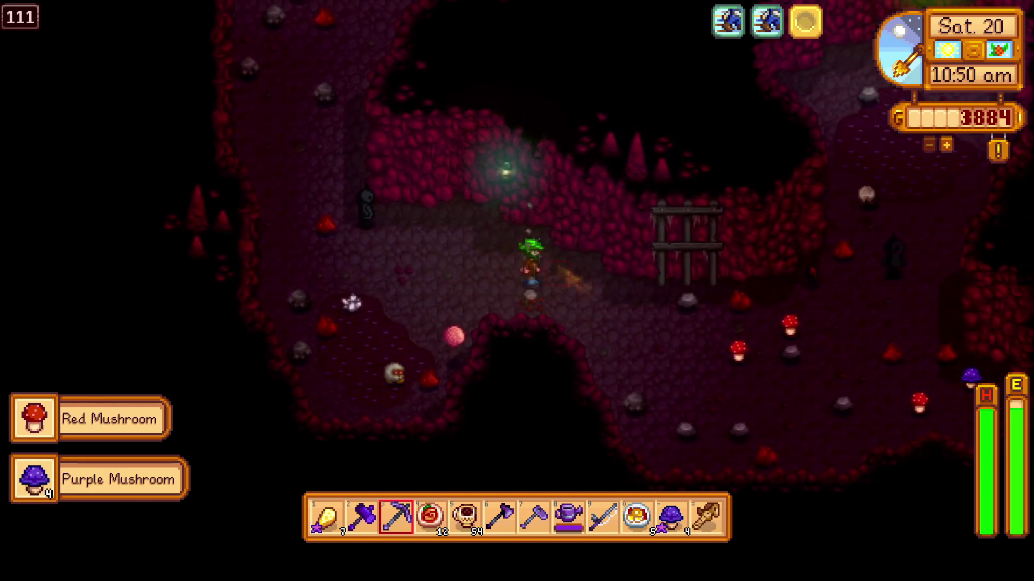
pyautogui.press('s')
pyautogui.press('d')
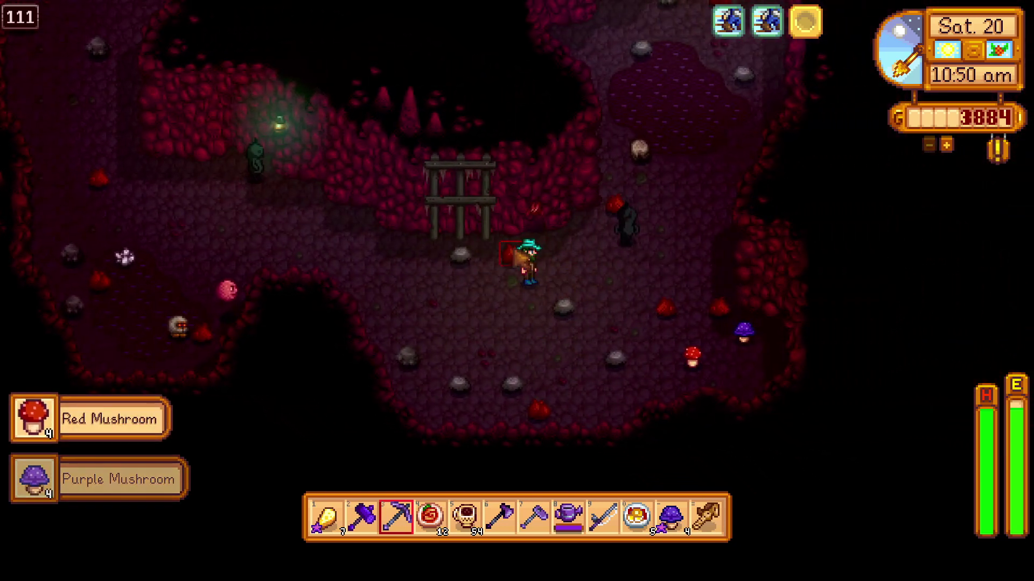
pyautogui.click(574, 315)
pyautogui.press('d')
pyautogui.click(564, 307)
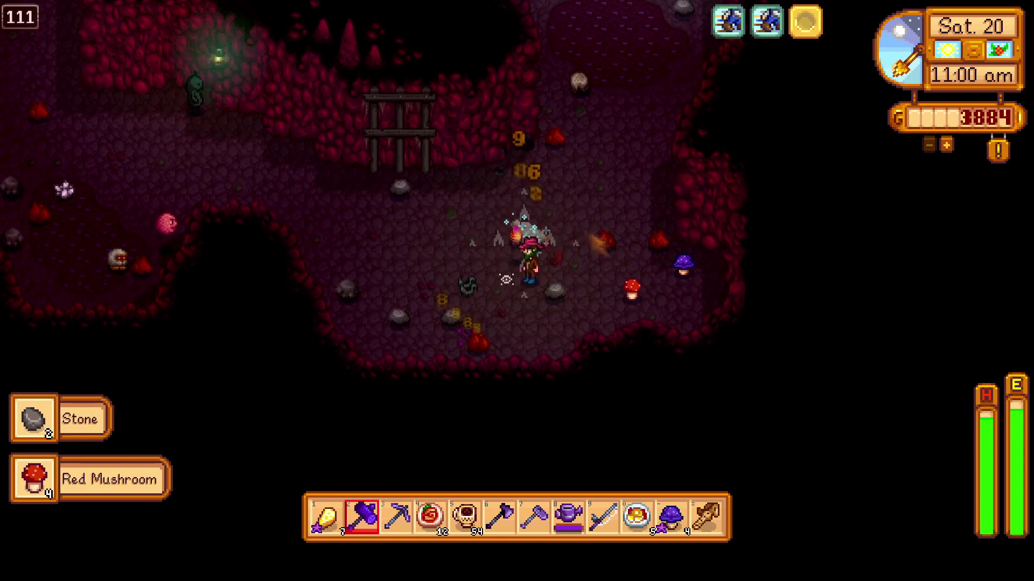
pyautogui.press('w')
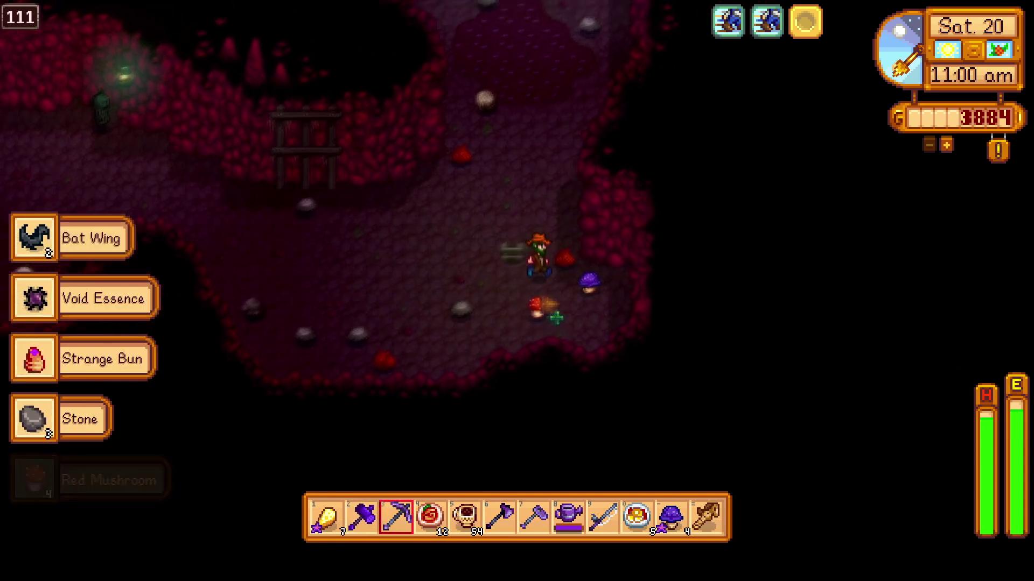
pyautogui.press('s')
# Descend to floor 112, mine rocks for a way down, and reach floor 113.
pyautogui.rightClick(556, 317)
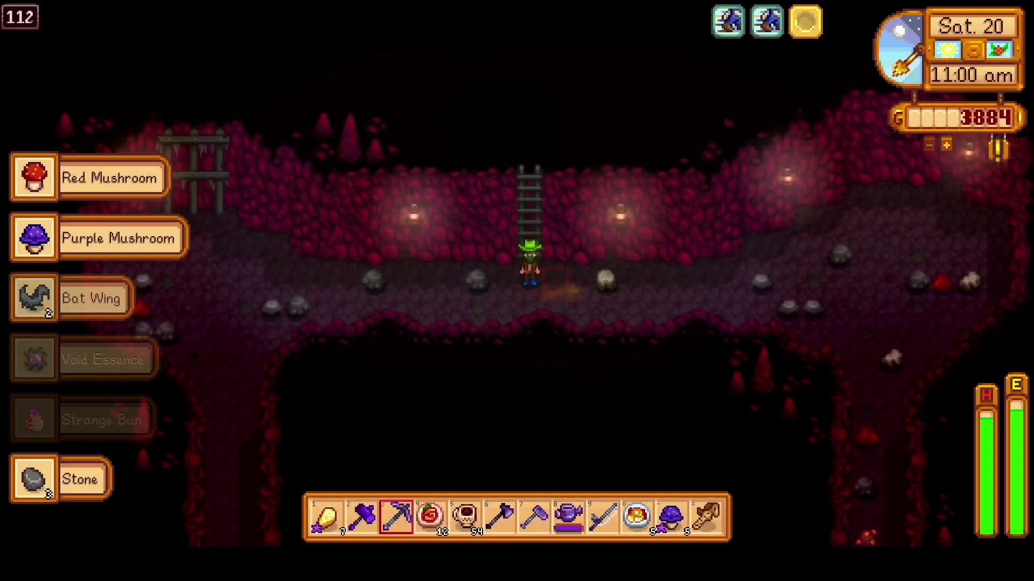
pyautogui.press('d')
pyautogui.press('s')
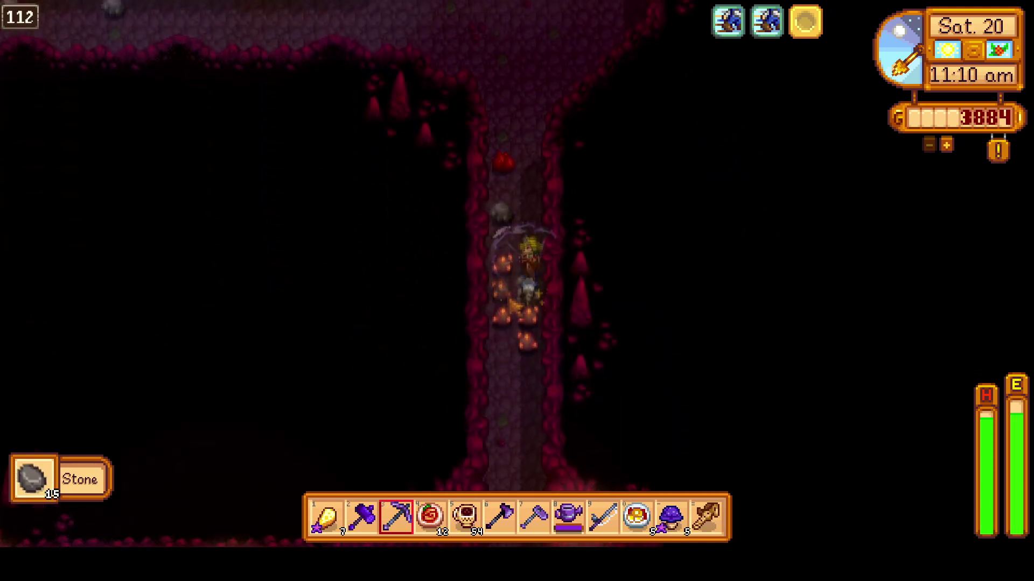
pyautogui.click(529, 323)
pyautogui.press('s')
pyautogui.rightClick(529, 306)
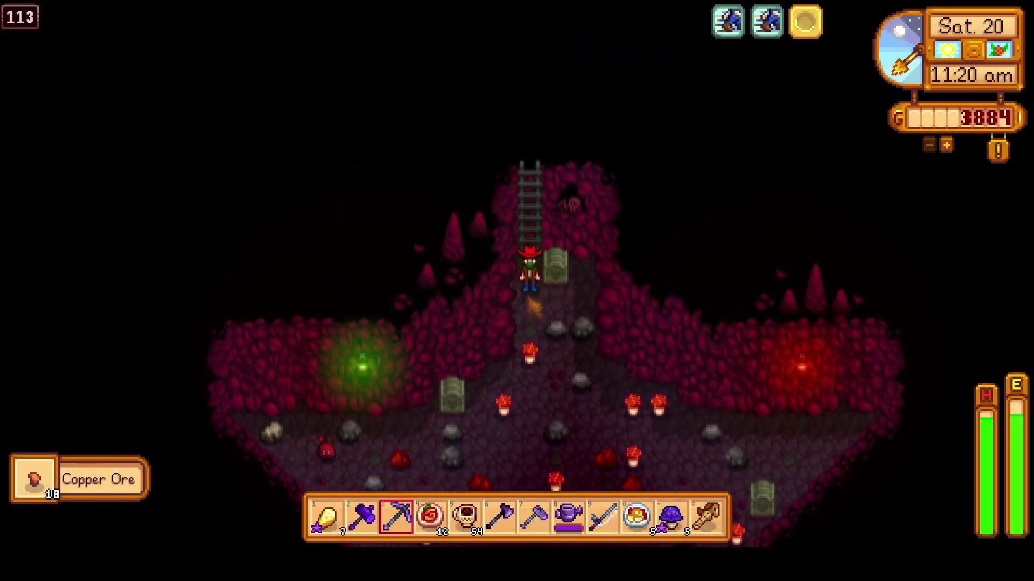
# Gather a red mushroom and a purple mushroom in the floor 113 cavern.
pyautogui.press('s')
pyautogui.rightClick(530, 352)
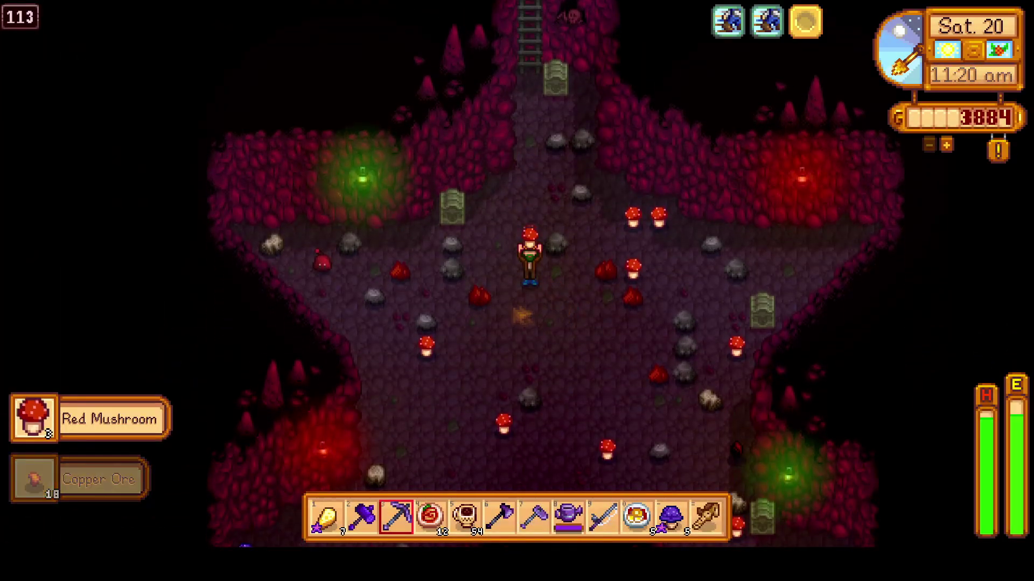
pyautogui.press('s')
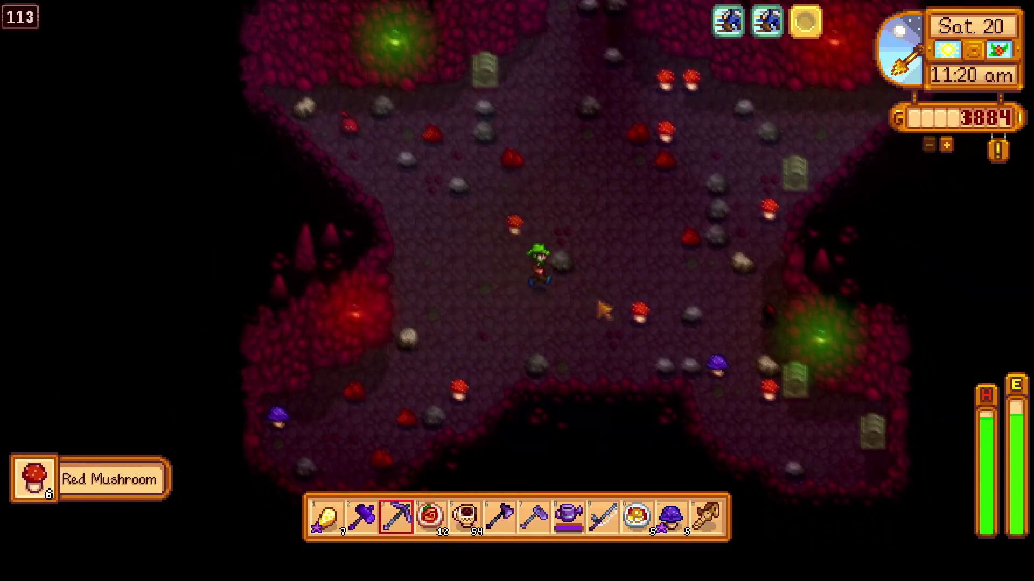
pyautogui.press('s')
pyautogui.press('d')
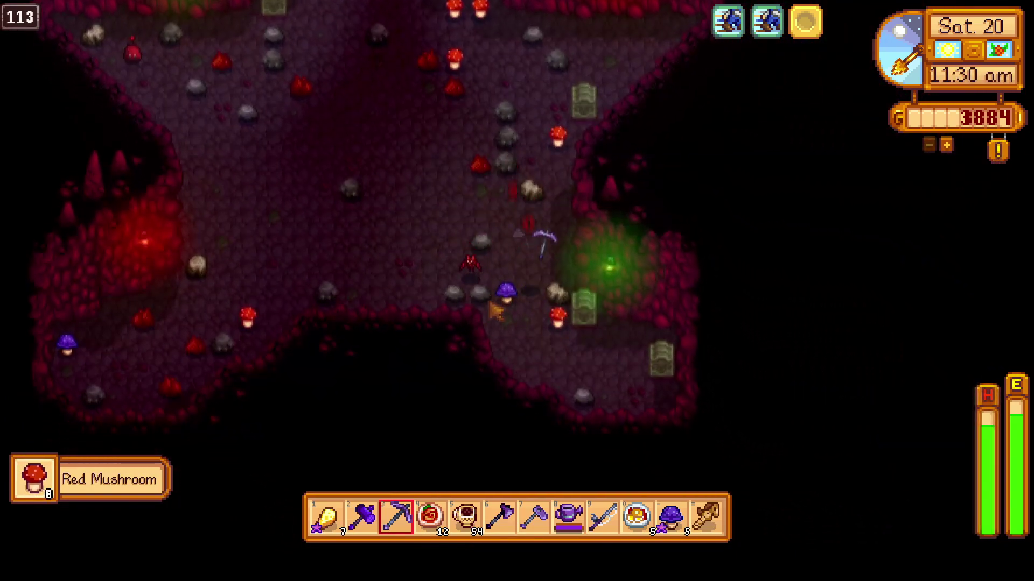
pyautogui.rightClick(502, 292)
pyautogui.press('w')
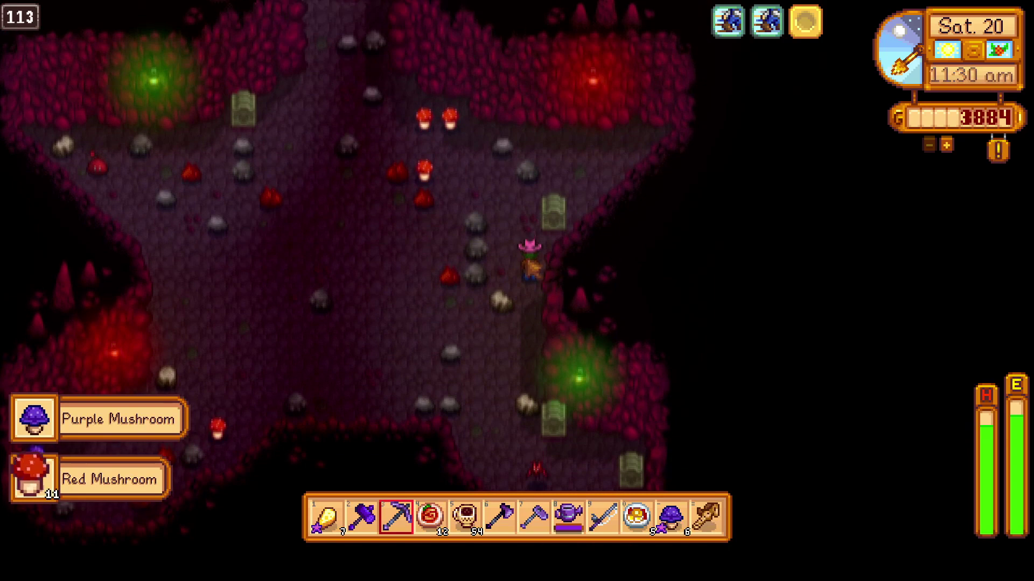
pyautogui.press('w')
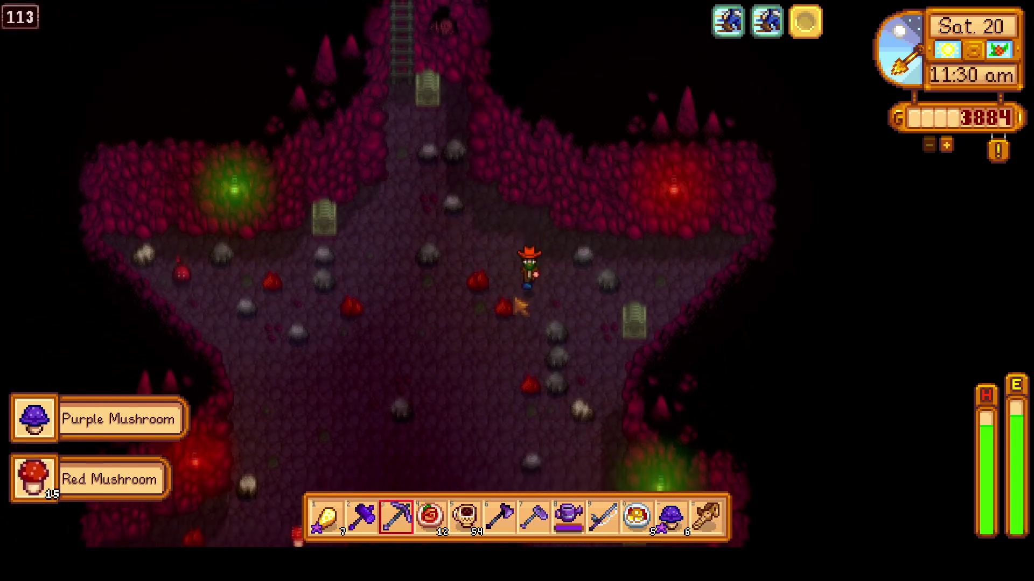
# Leave the mine via the floor 113 exit ladder.
pyautogui.press('s')
pyautogui.press('2')
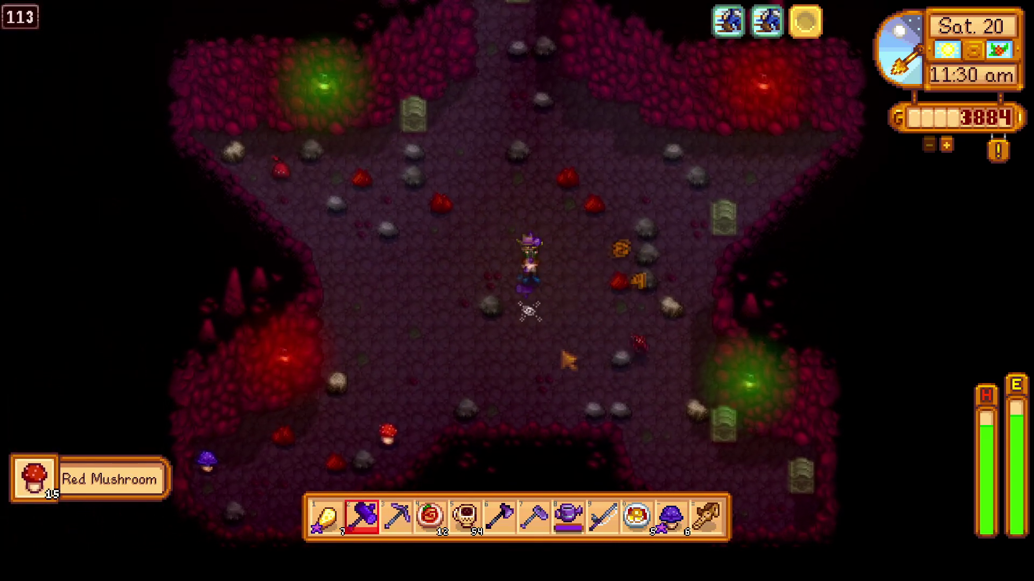
pyautogui.press('w')
pyautogui.press('3')
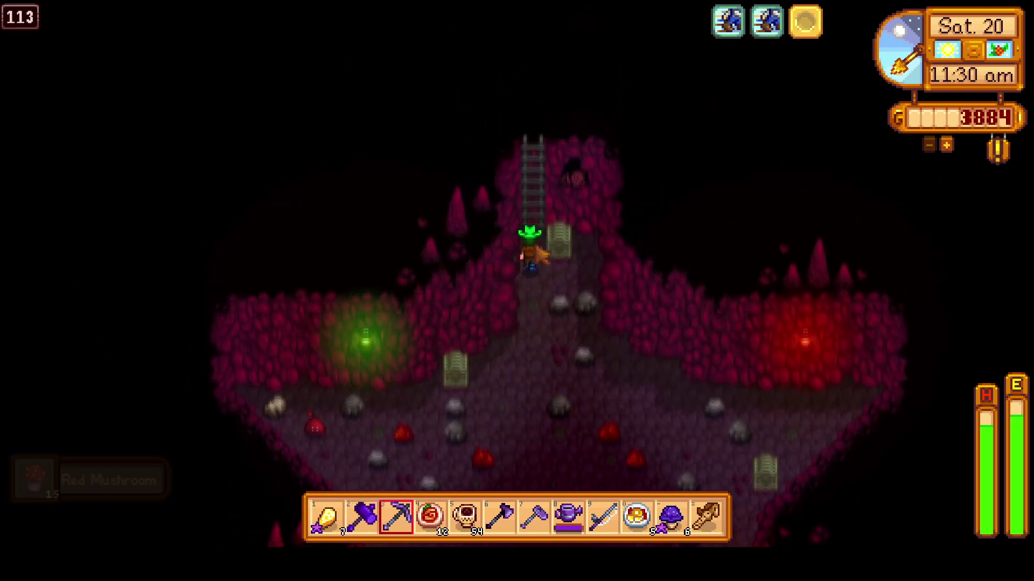
pyautogui.press('w')
pyautogui.press('x')
pyautogui.click(505, 459)
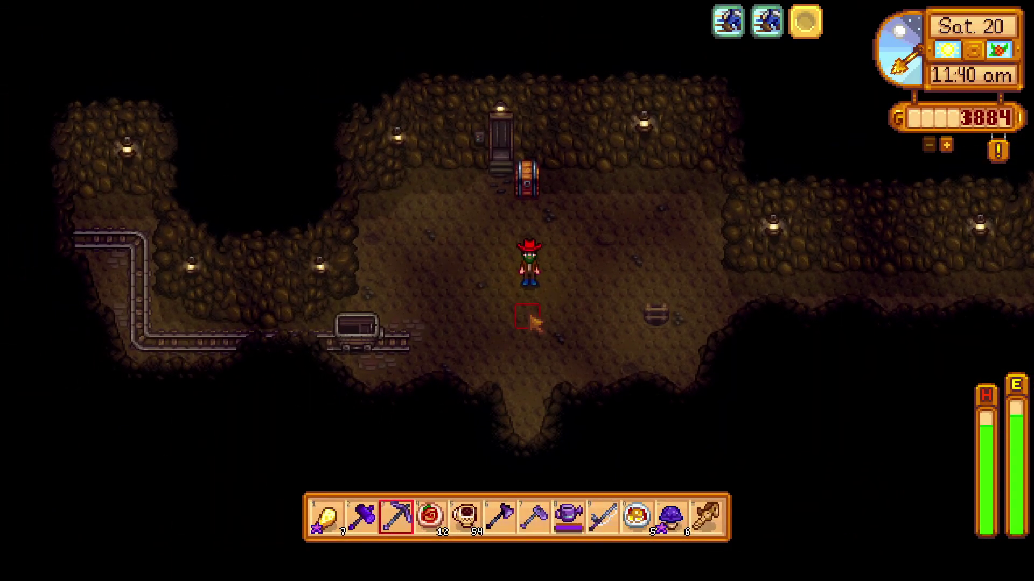
pyautogui.press('e')
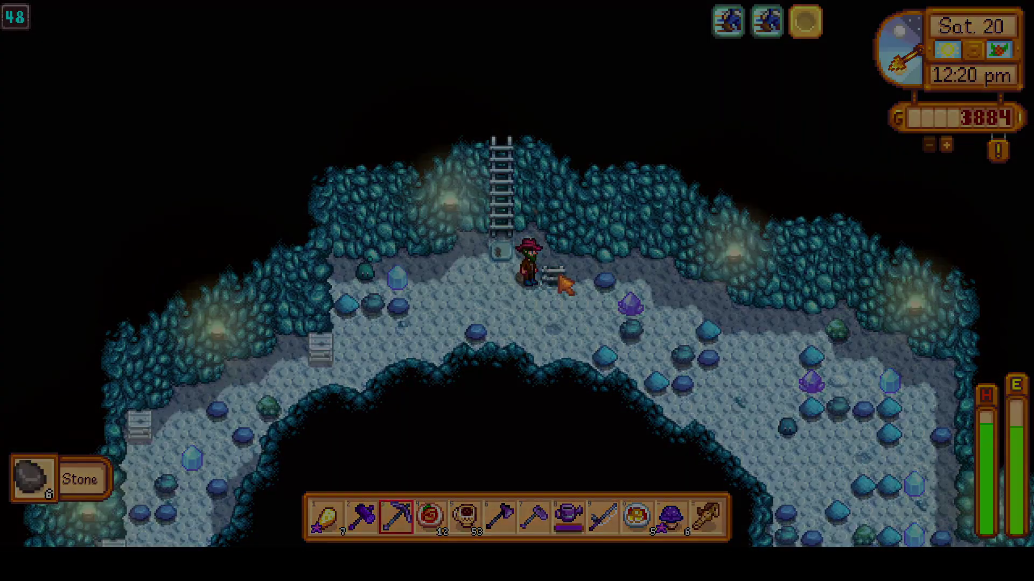
# Enter infested floor 49 with the sword and attack the dust sprite swarm.
pyautogui.press('s')
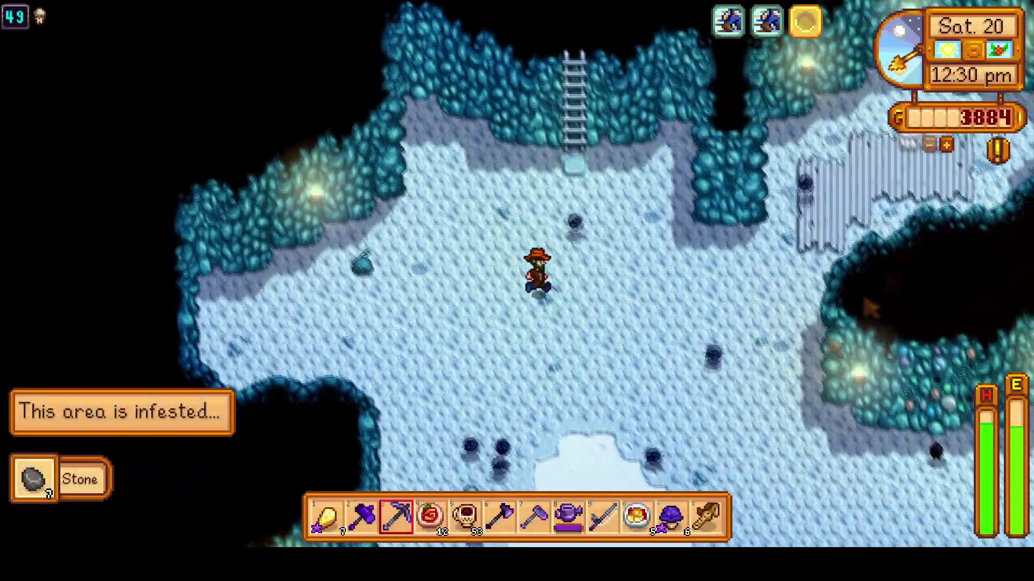
pyautogui.press('2')
pyautogui.press('s')
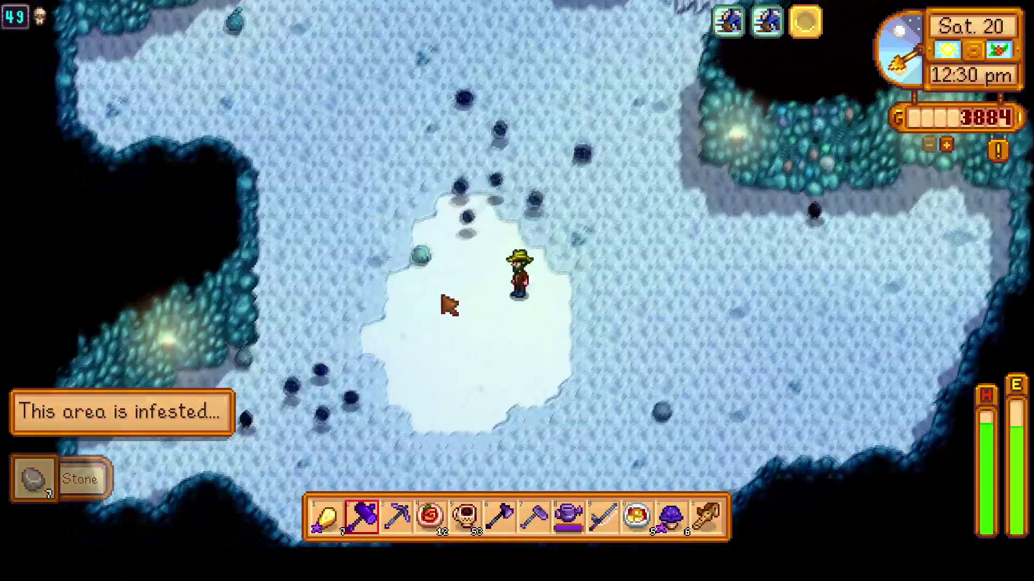
pyautogui.press('a')
pyautogui.click(550, 189)
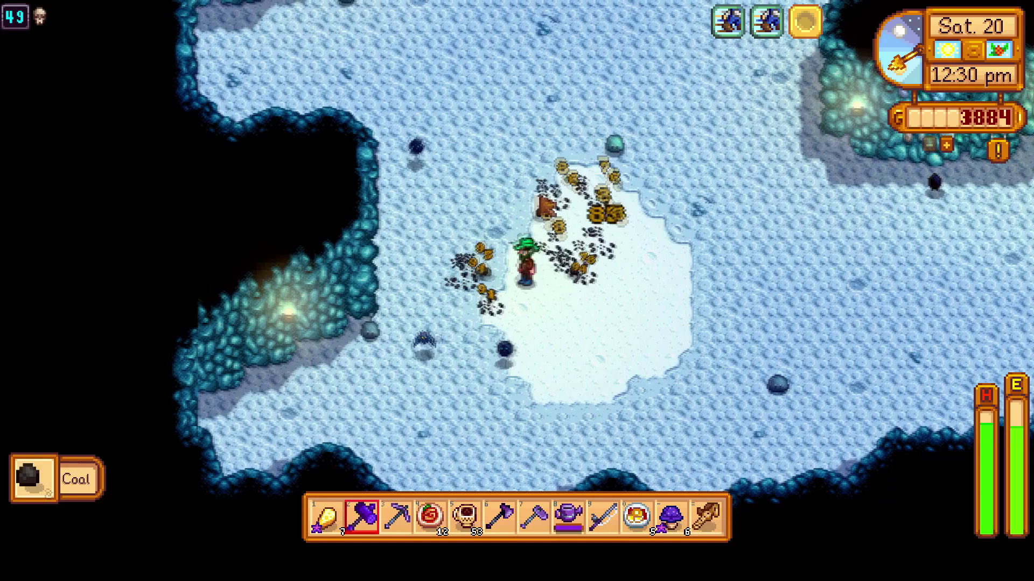
pyautogui.press('w')
# After collecting the coal, walk to the exit ladder and leave the mine.
pyautogui.press('w')
pyautogui.press('w')
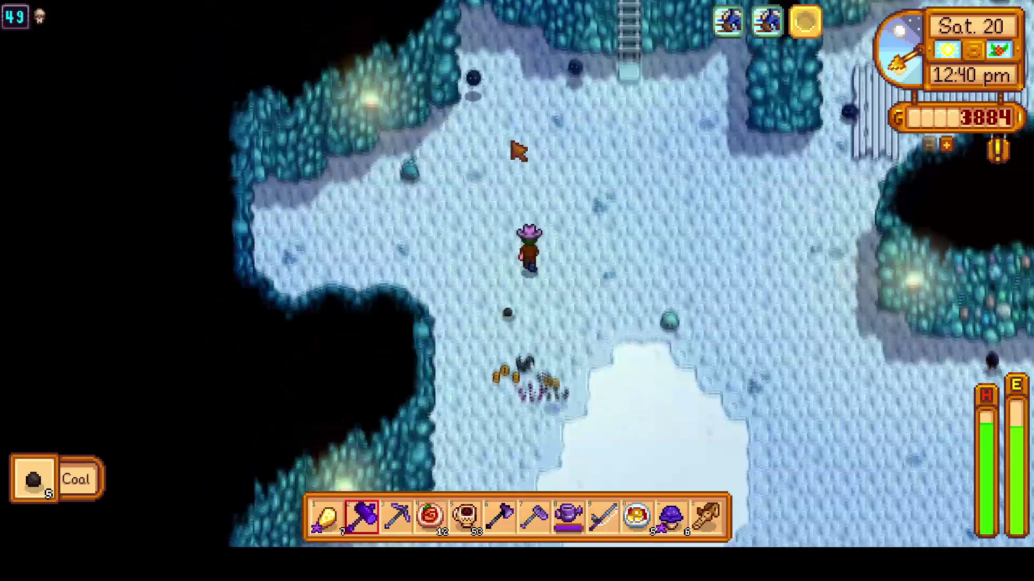
pyautogui.press('w')
pyautogui.press('w')
pyautogui.press('w')
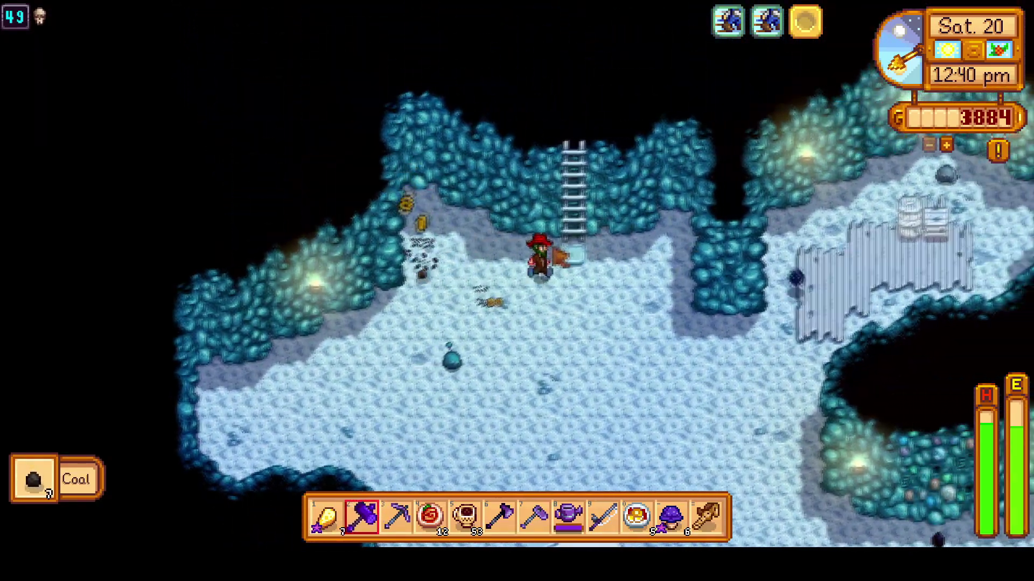
pyautogui.rightClick(529, 202)
pyautogui.click(506, 462)
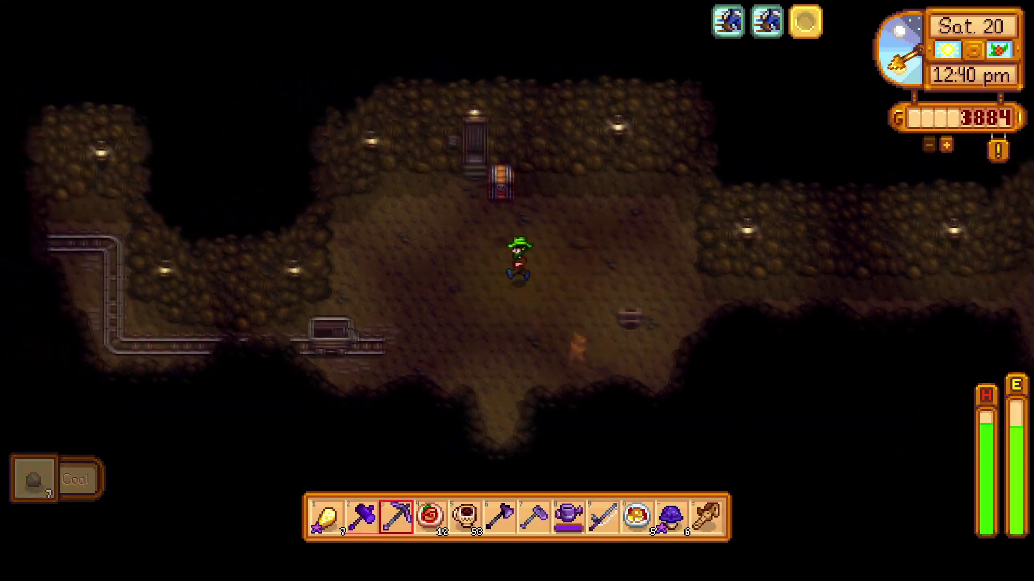
# In the predictor, page the mine calendar back two months toward Spring, then forward two toward Winter.
pyautogui.hotkey('alt', 'Tab')
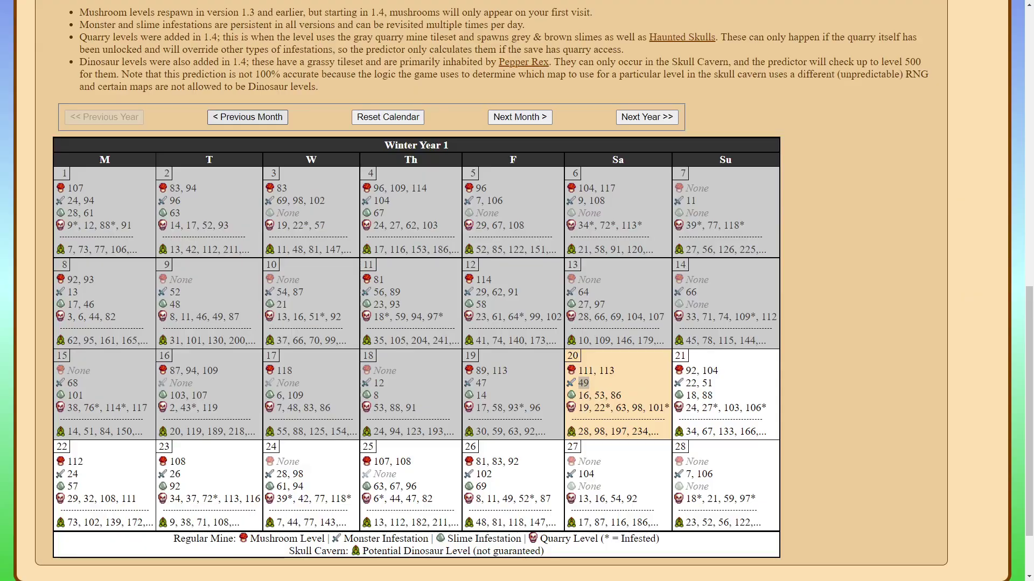
pyautogui.click(246, 116)
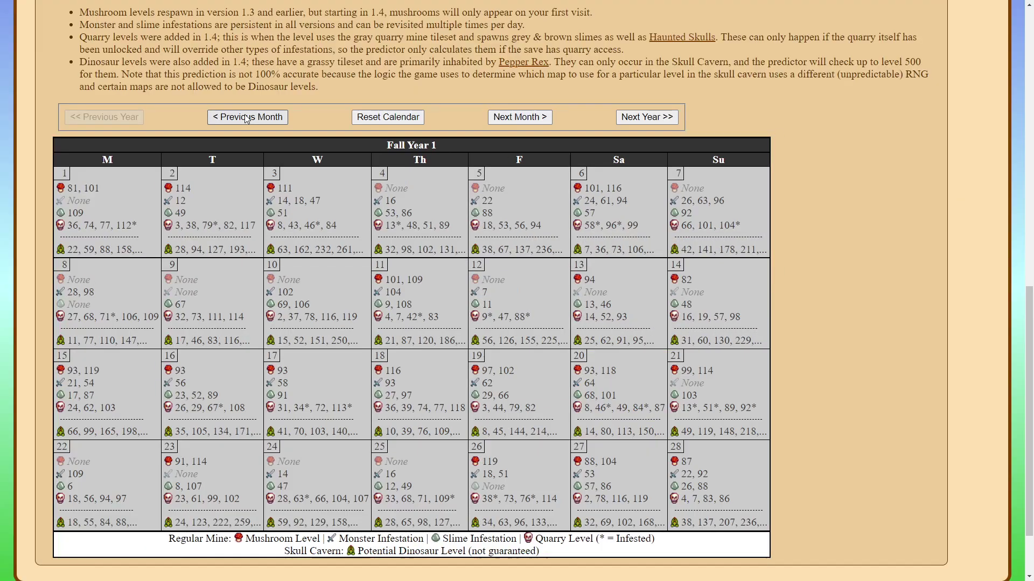
pyautogui.click(247, 117)
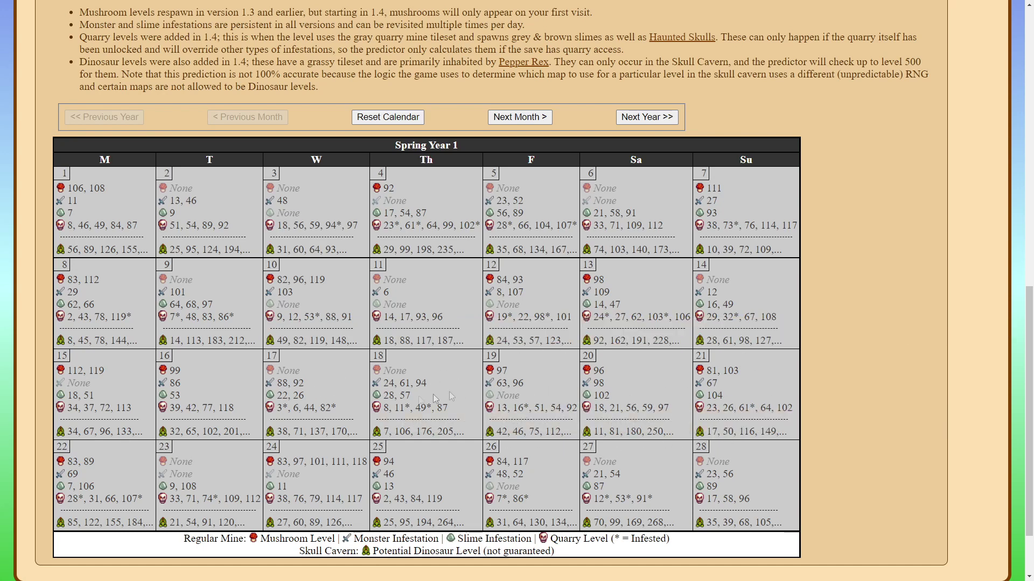
pyautogui.click(513, 117)
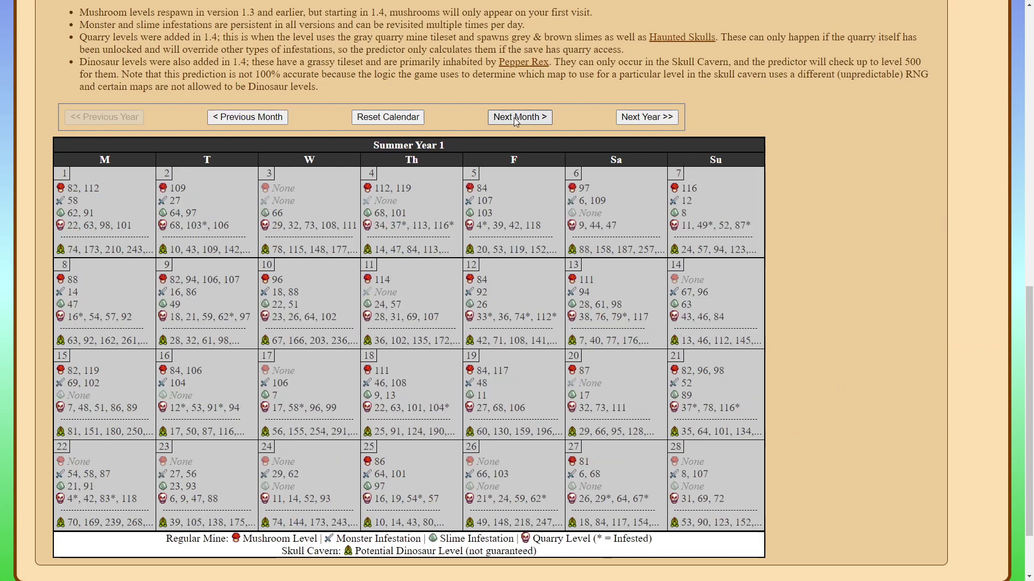
pyautogui.click(514, 117)
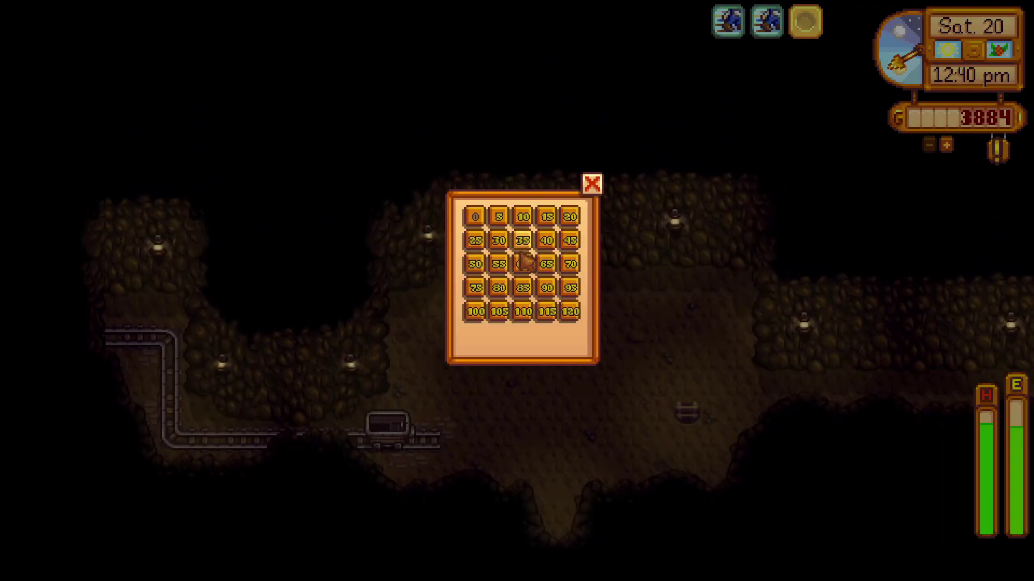
# Ride the elevator to floor 15, smash a rock to reach floor 16, and check the inventory.
pyautogui.click(546, 216)
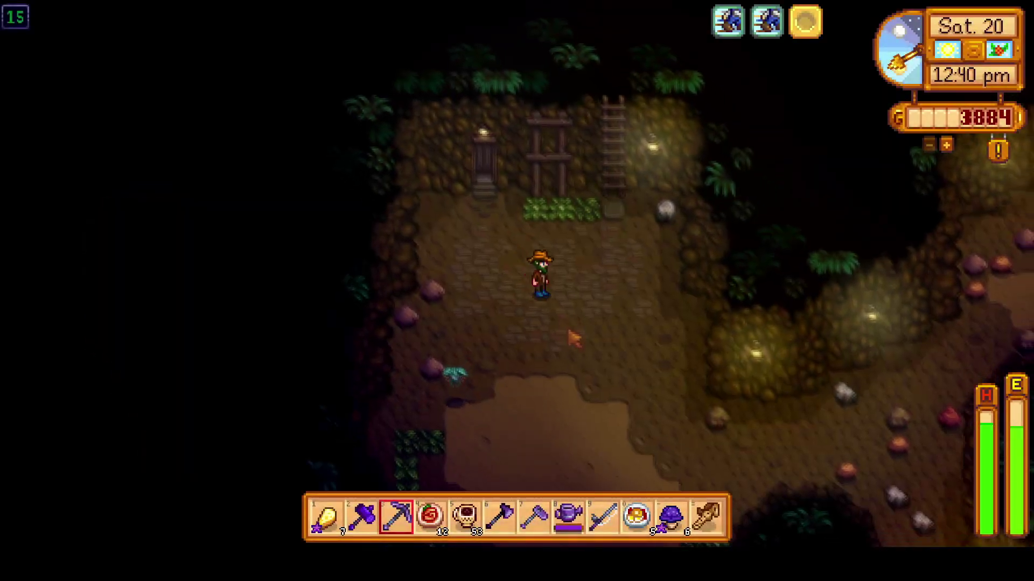
pyautogui.press('d')
pyautogui.click(563, 285)
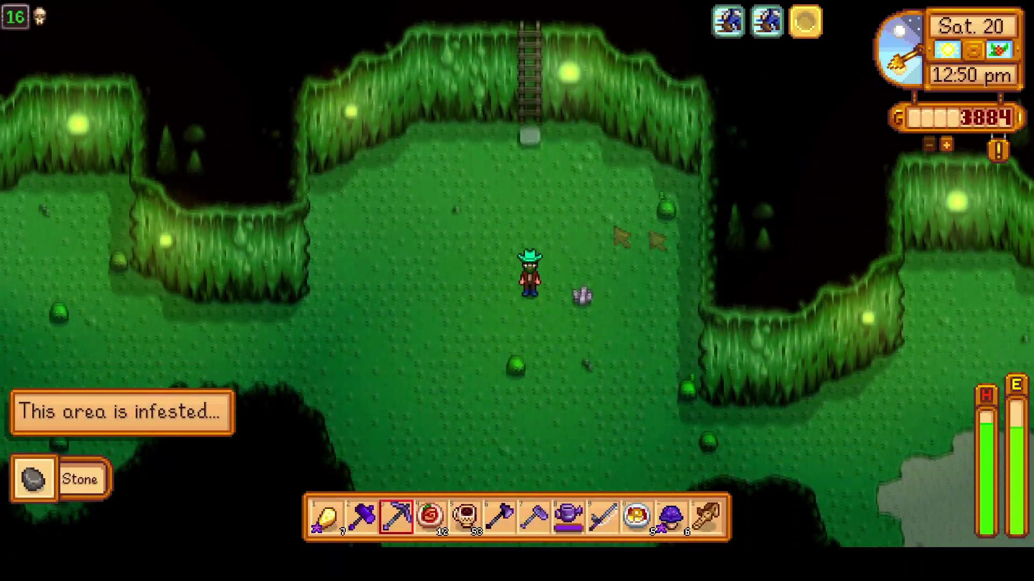
pyautogui.press('e')
pyautogui.press('e')
pyautogui.press('w')
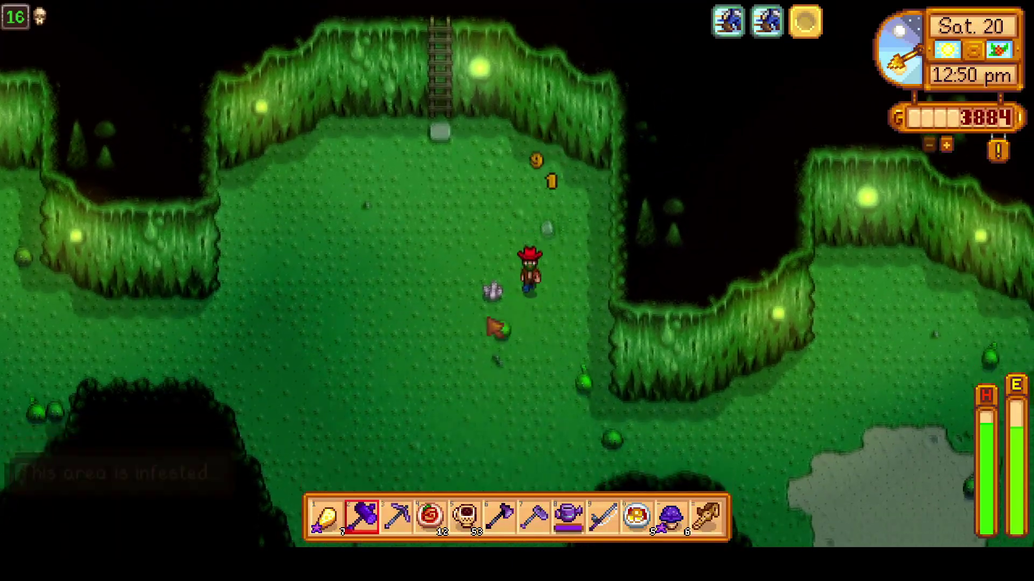
# Hunt down and kill every green slime across floor 16.
pyautogui.press('s')
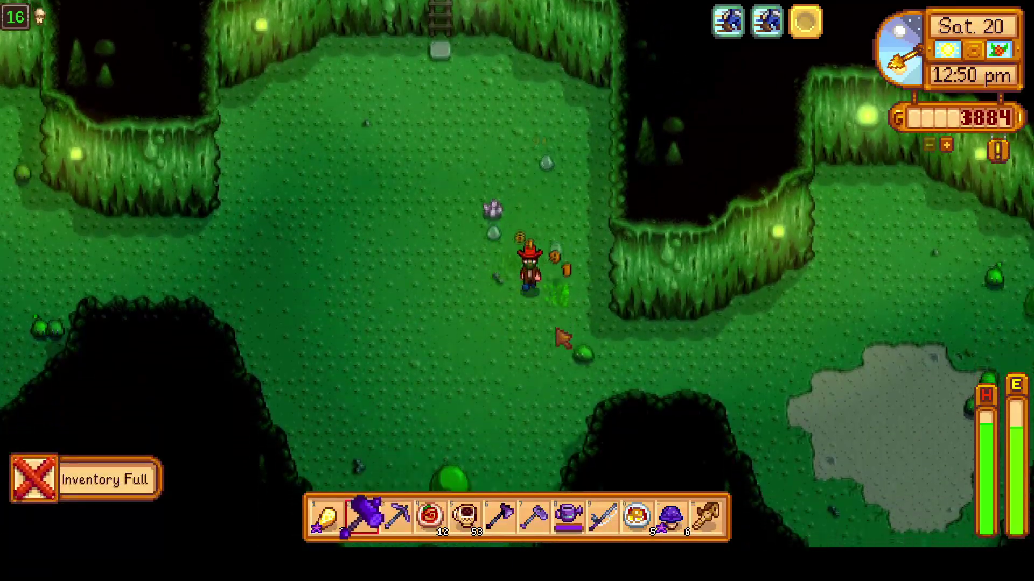
pyautogui.press('s')
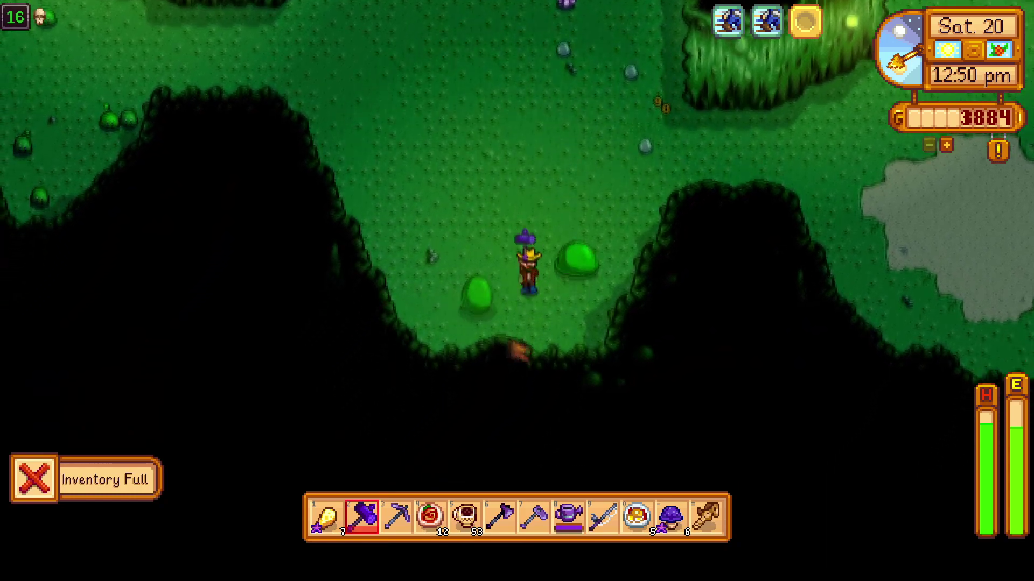
pyautogui.click(593, 251)
pyautogui.press('d')
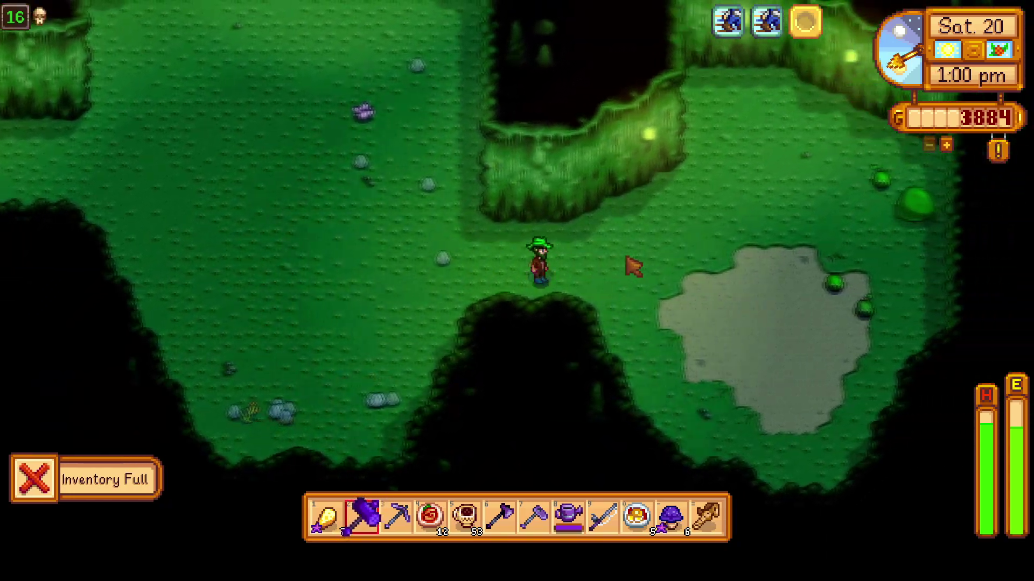
pyautogui.press('w')
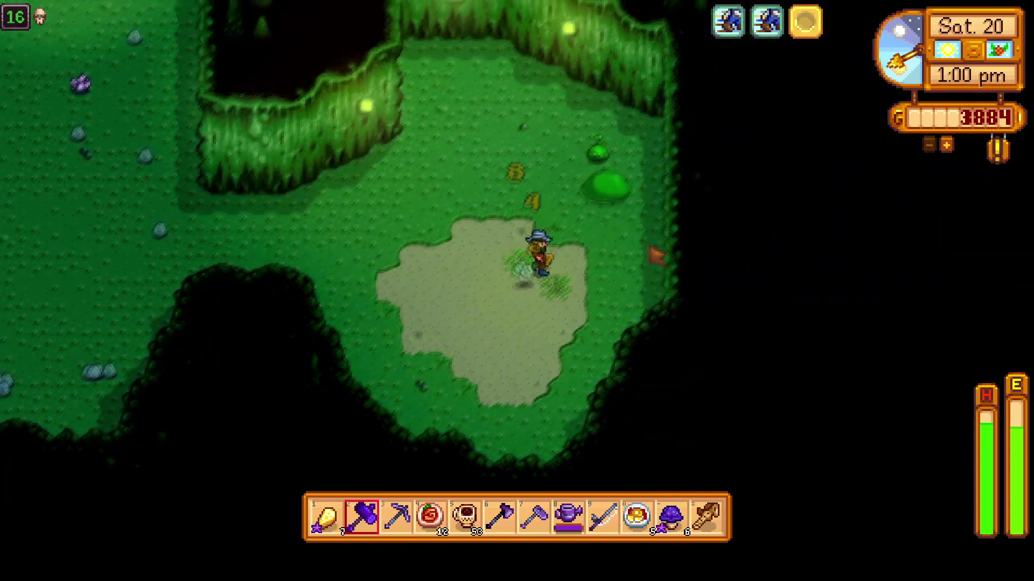
pyautogui.click(565, 242)
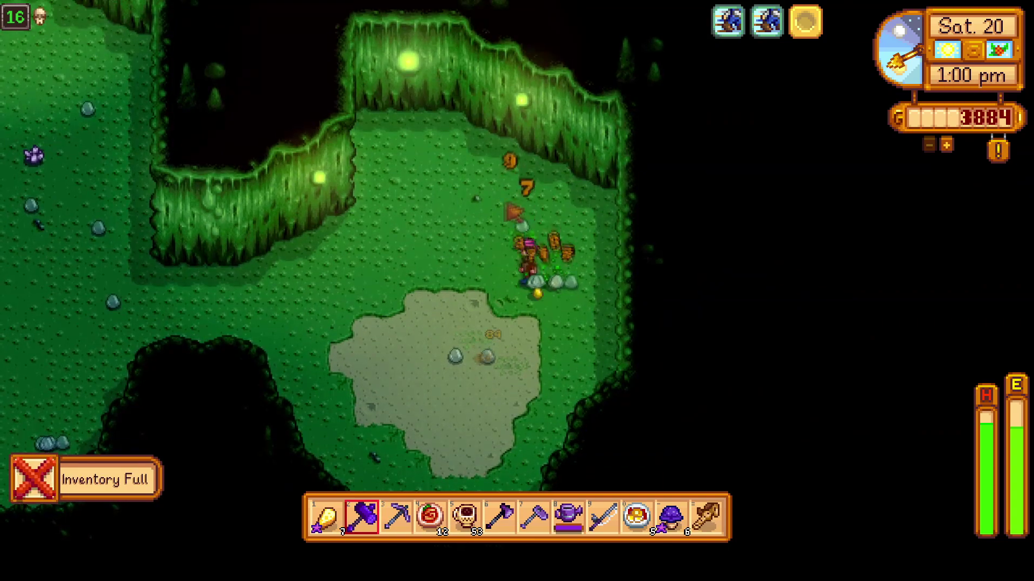
pyautogui.press('a')
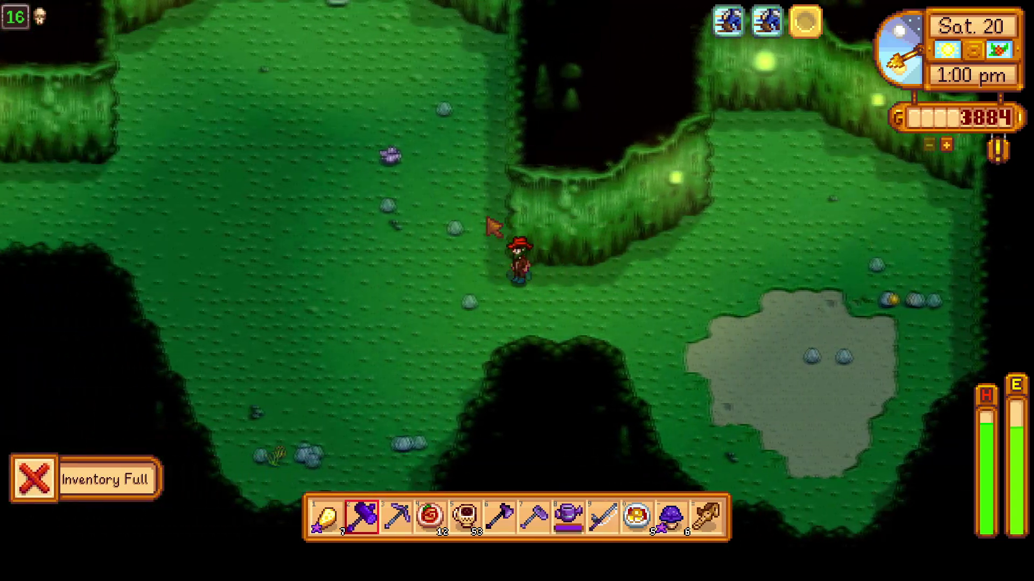
pyautogui.press('a')
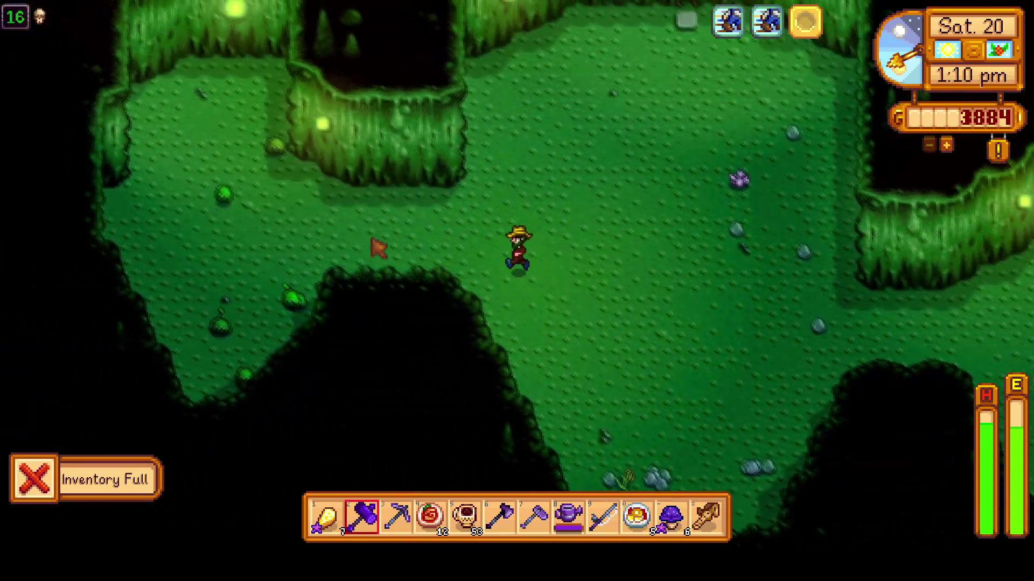
pyautogui.press('a')
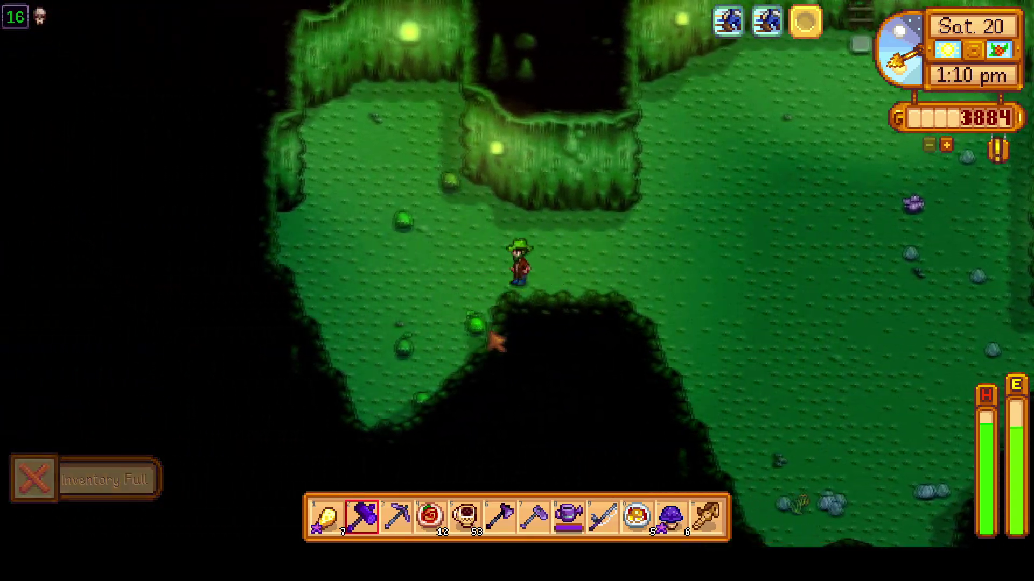
pyautogui.click(562, 368)
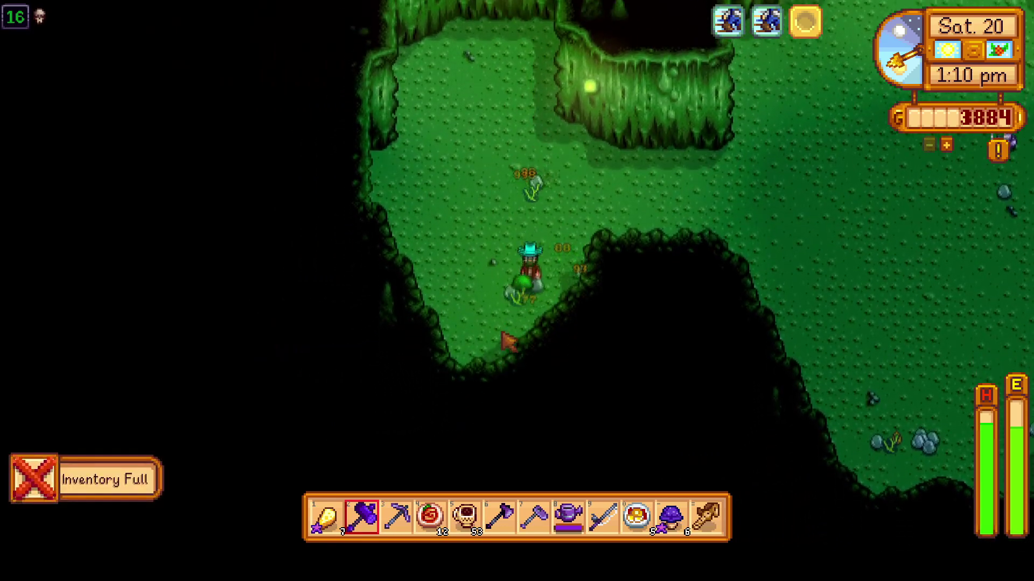
pyautogui.click(510, 341)
# Walk to the newly appeared ladder and climb down to floor 17.
pyautogui.press('w')
pyautogui.press('d')
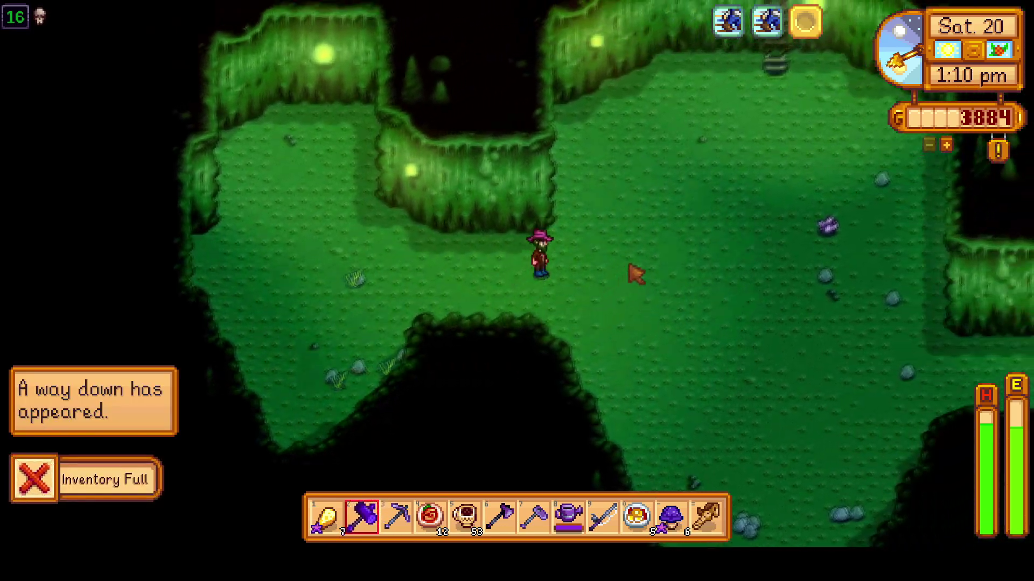
pyautogui.press('w')
pyautogui.rightClick(563, 285)
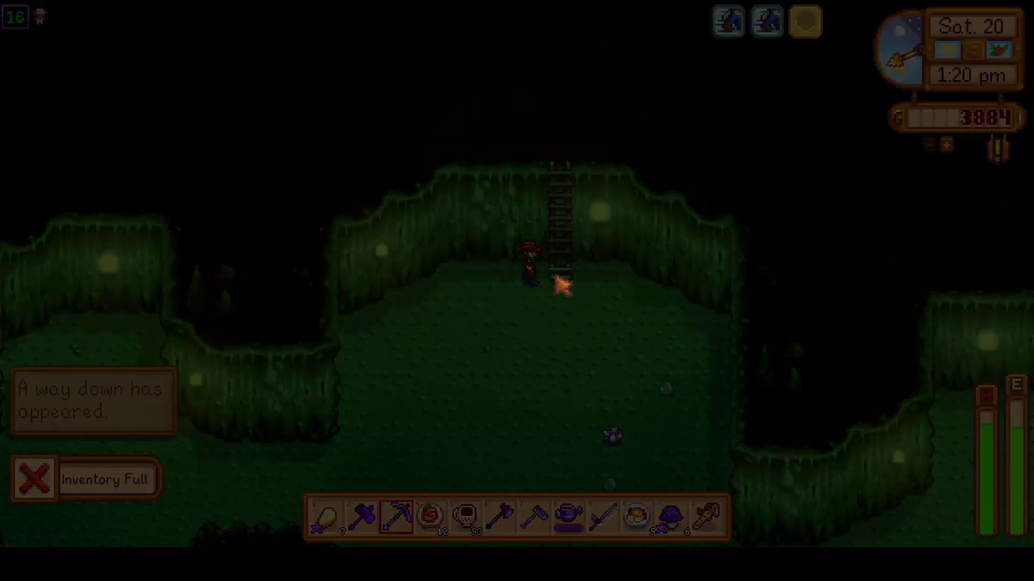
# Take the ladders down from floor 17 through 18 to floor 19.
pyautogui.press('s')
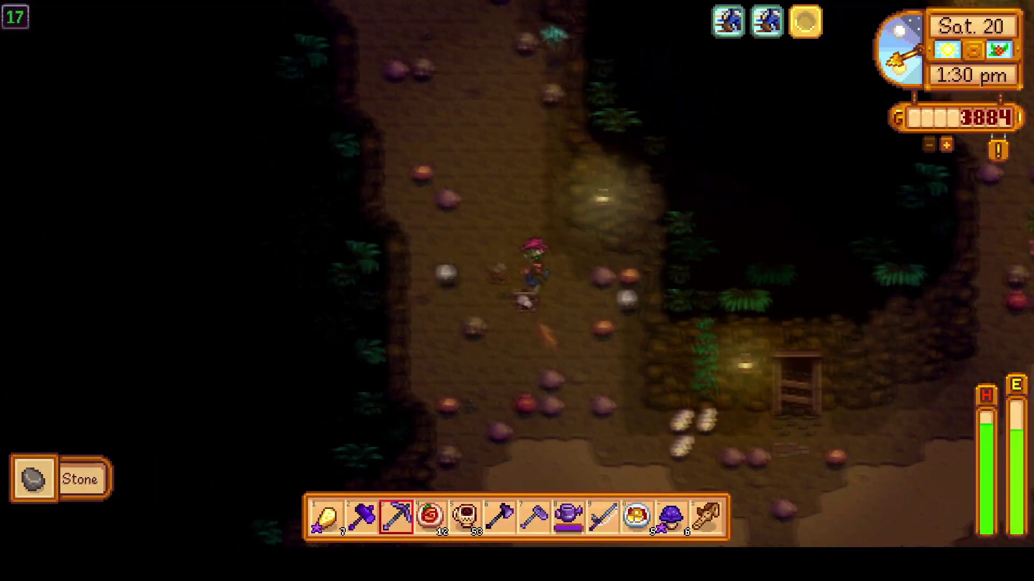
pyautogui.rightClick(563, 284)
pyautogui.press('s')
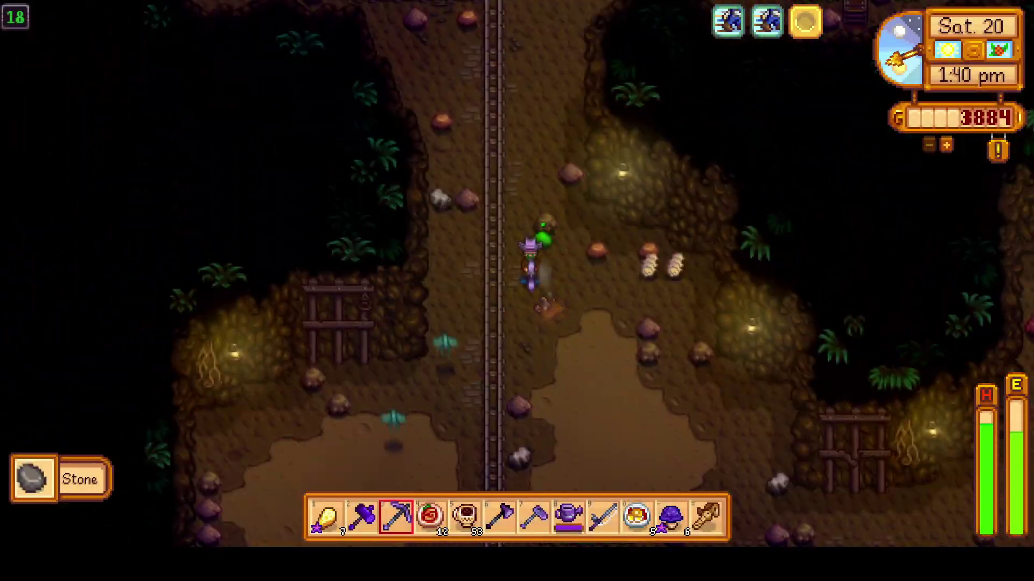
pyautogui.rightClick(543, 305)
# Walk floor 19's corridor, then use the ladder up to leave the mine.
pyautogui.press('s')
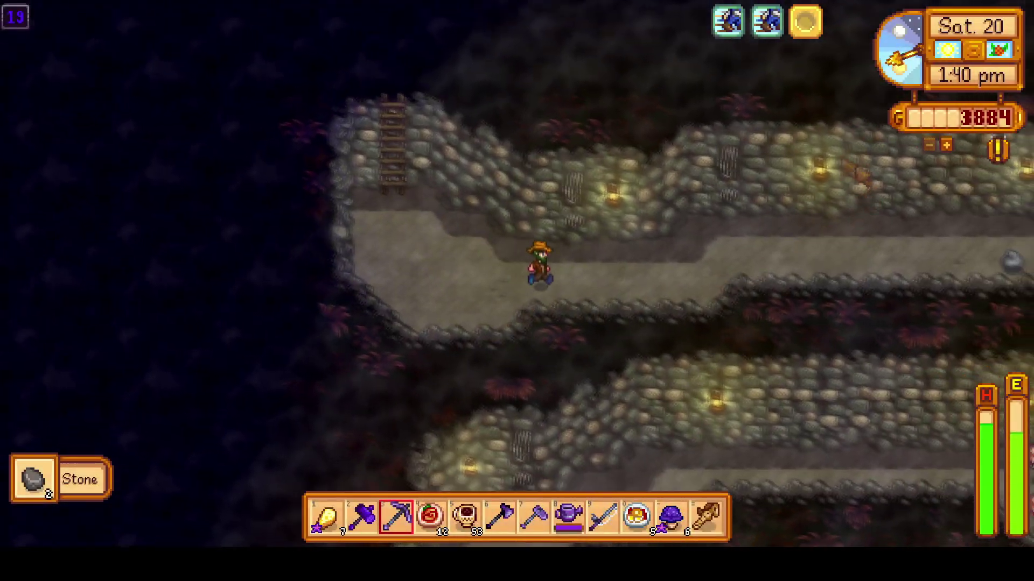
pyautogui.press('d')
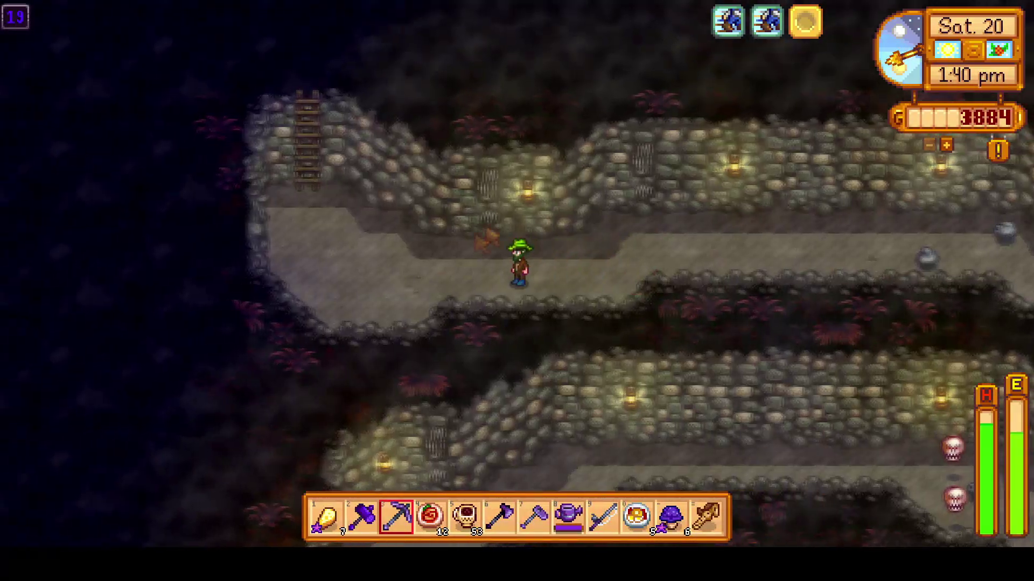
pyautogui.press('a')
pyautogui.press('w')
pyautogui.rightClick(533, 194)
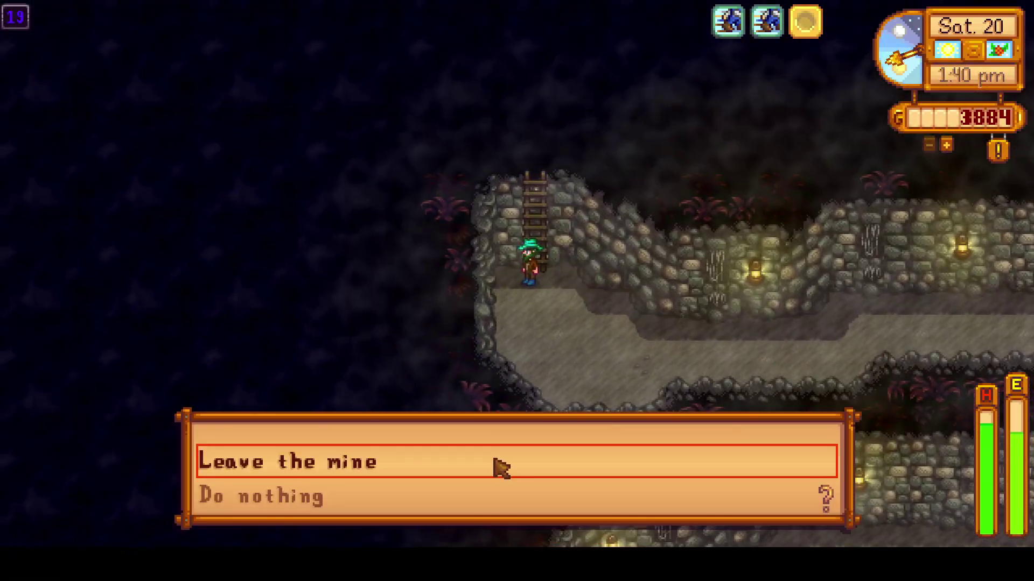
pyautogui.click(501, 469)
# Swap the red cowboy hat for the straw hat and return to the predictor calendar.
pyautogui.press('s')
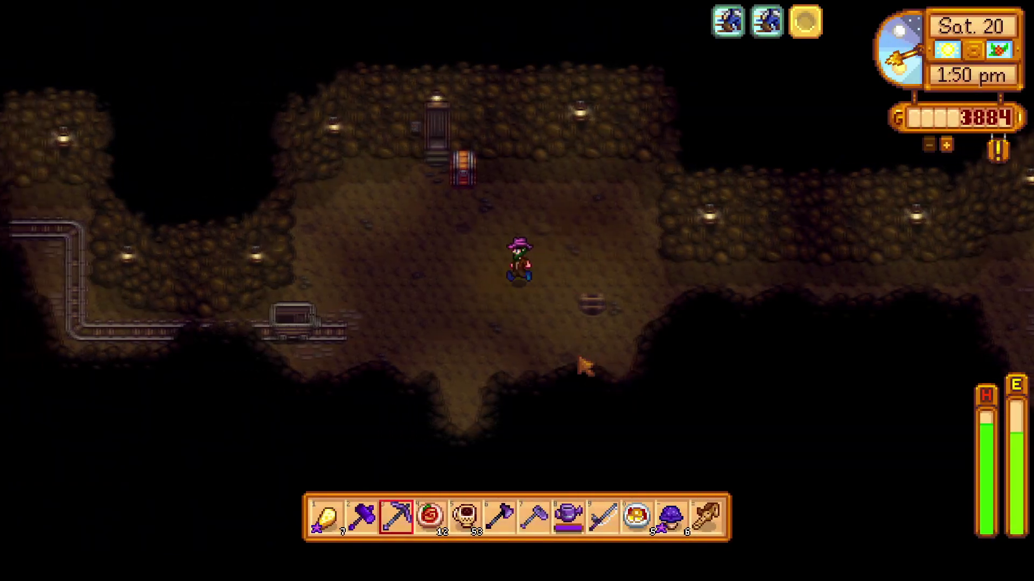
pyautogui.press('s')
pyautogui.press('e')
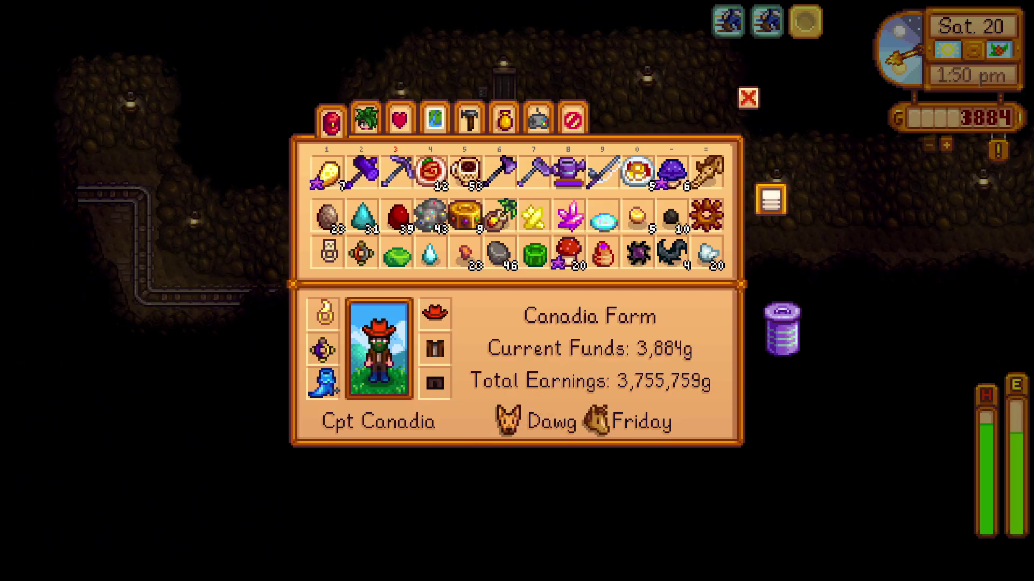
pyautogui.click(434, 313)
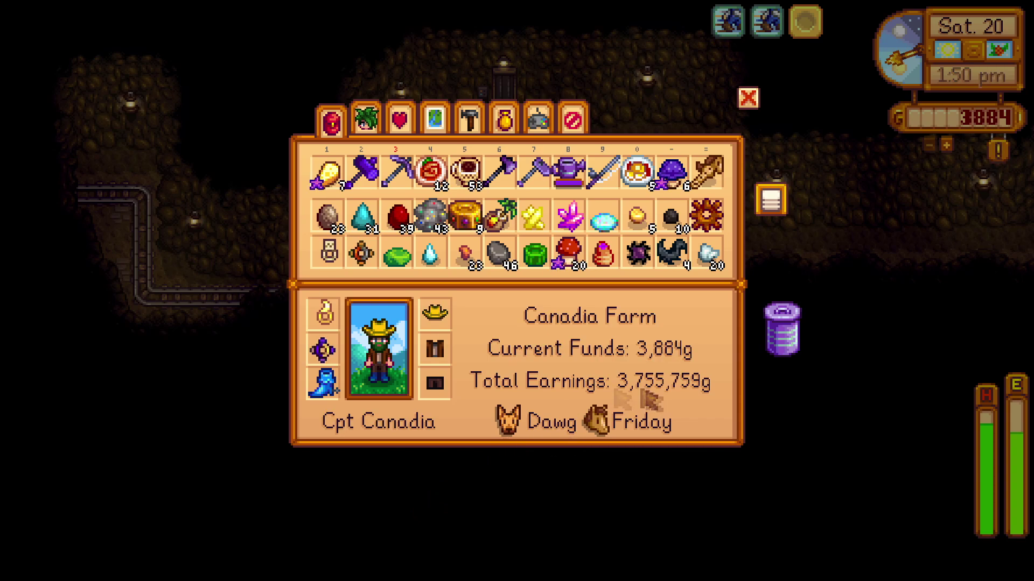
pyautogui.hotkey('alt', 'Tab')
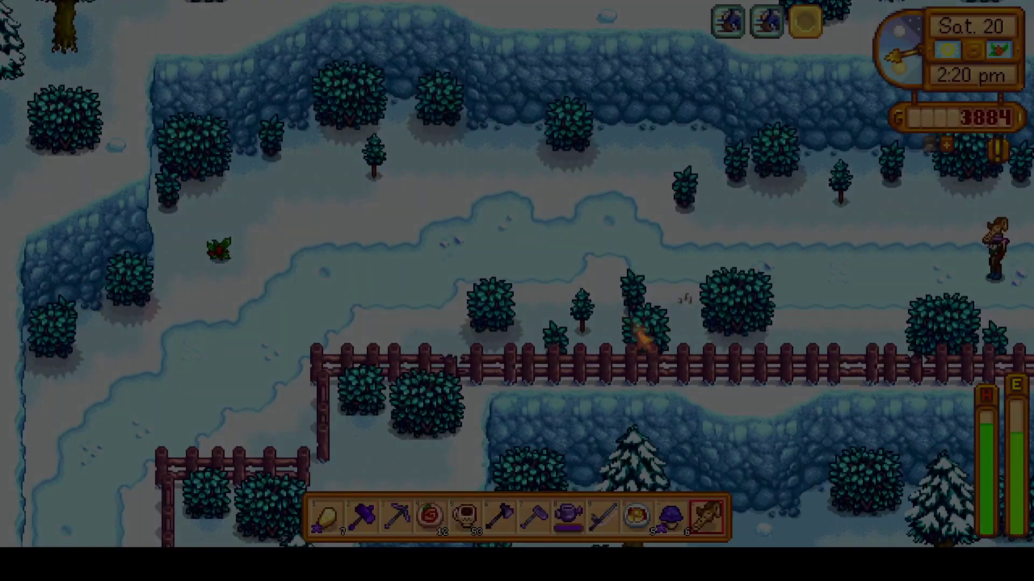
# Mount the horse and ride west and south along the snowy path to the farmhouse.
pyautogui.press('a')
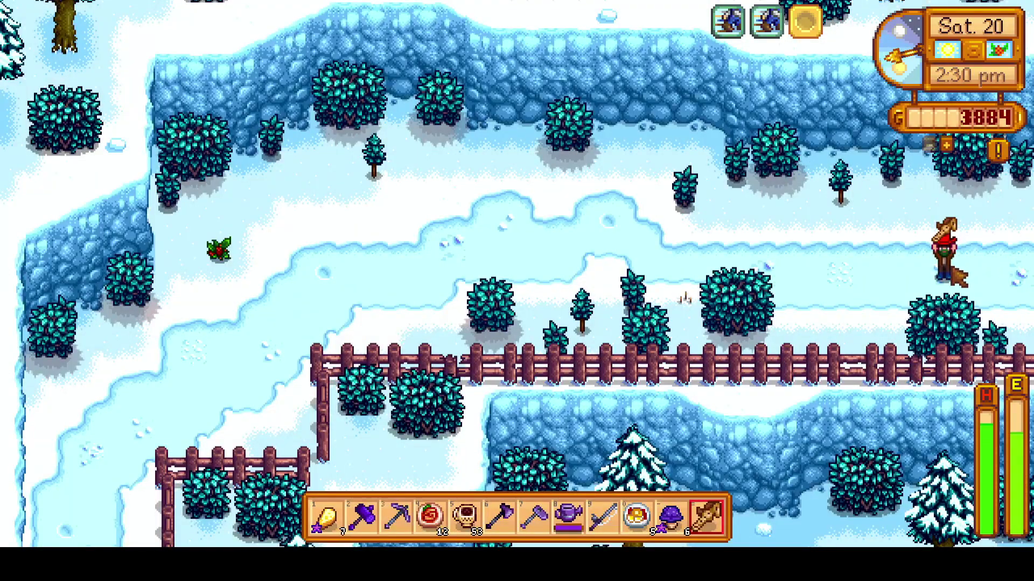
pyautogui.press('3')
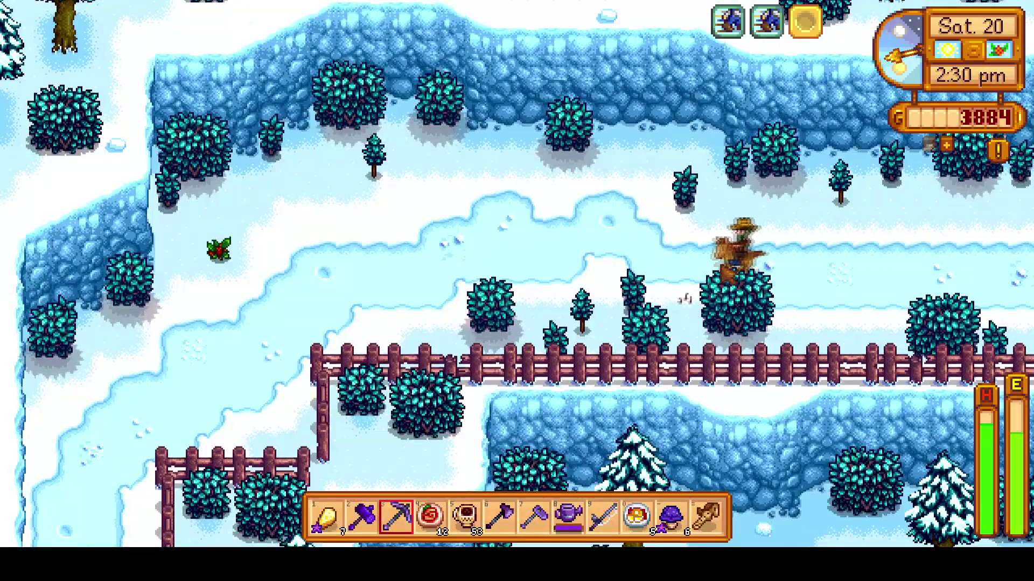
pyautogui.press('a')
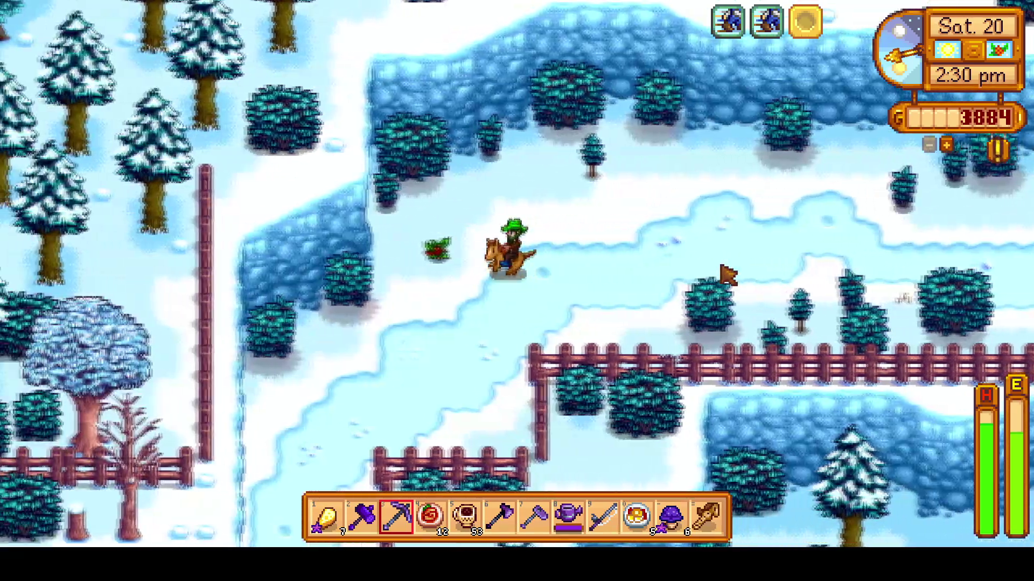
pyautogui.press('s')
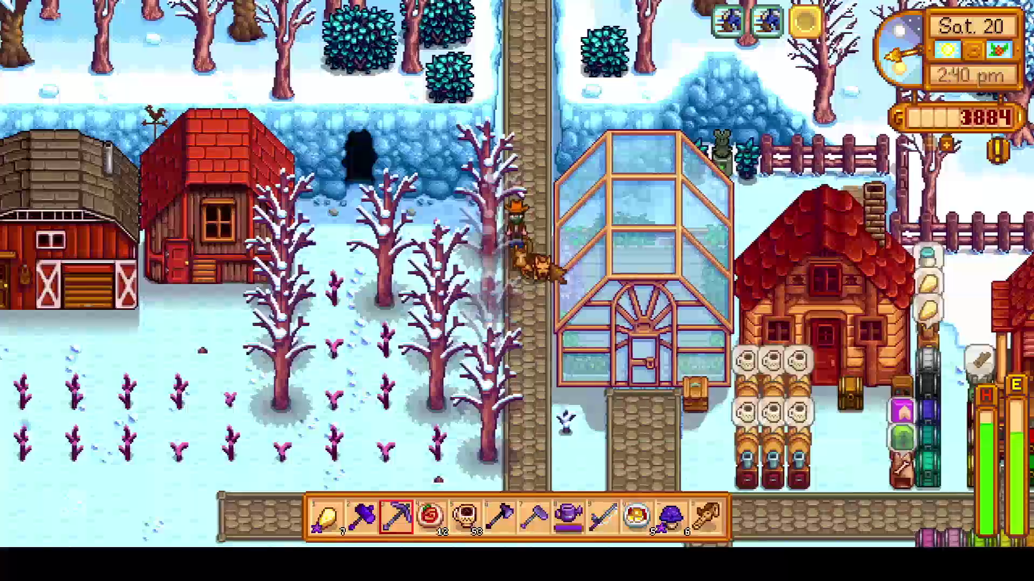
pyautogui.press('s')
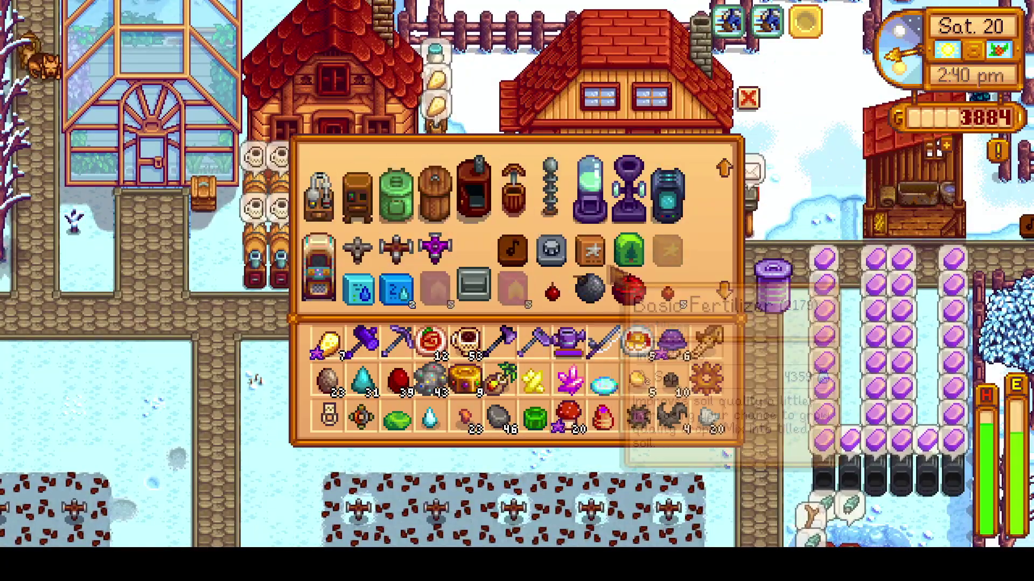
# Craft a stack of Mega Bombs and place one beside the field walkway.
pyautogui.click(634, 291)
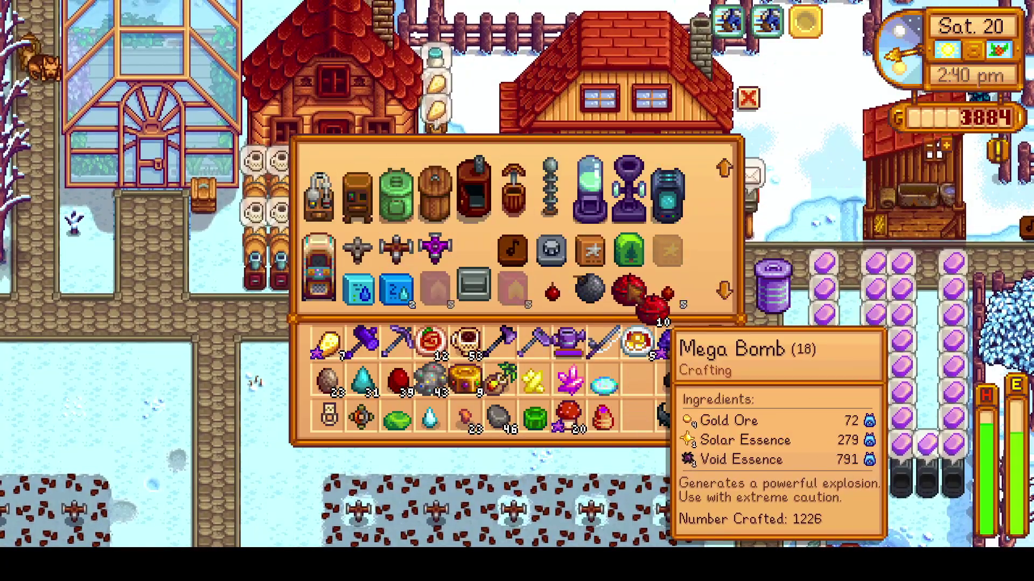
pyautogui.press('Escape')
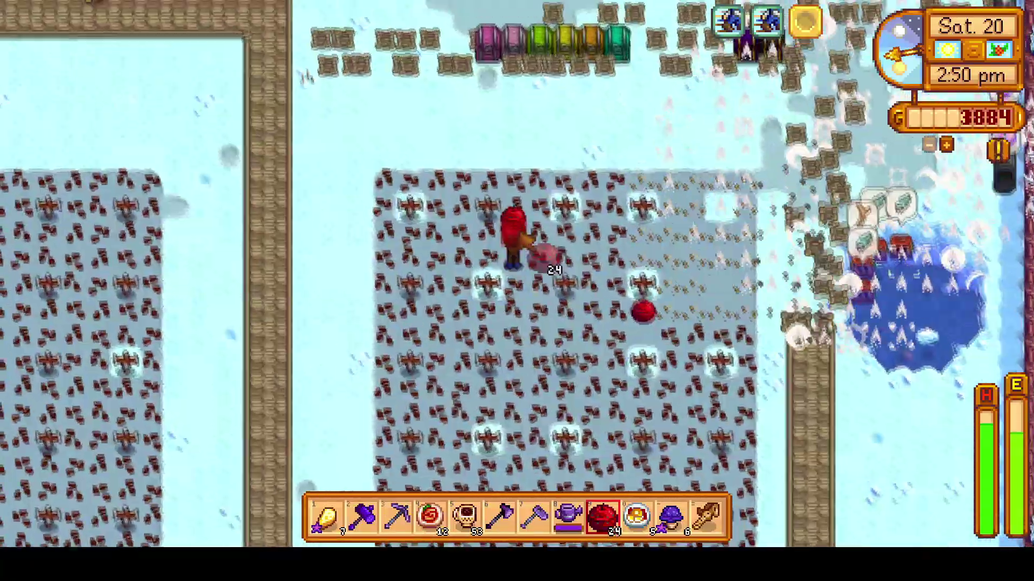
pyautogui.press('s')
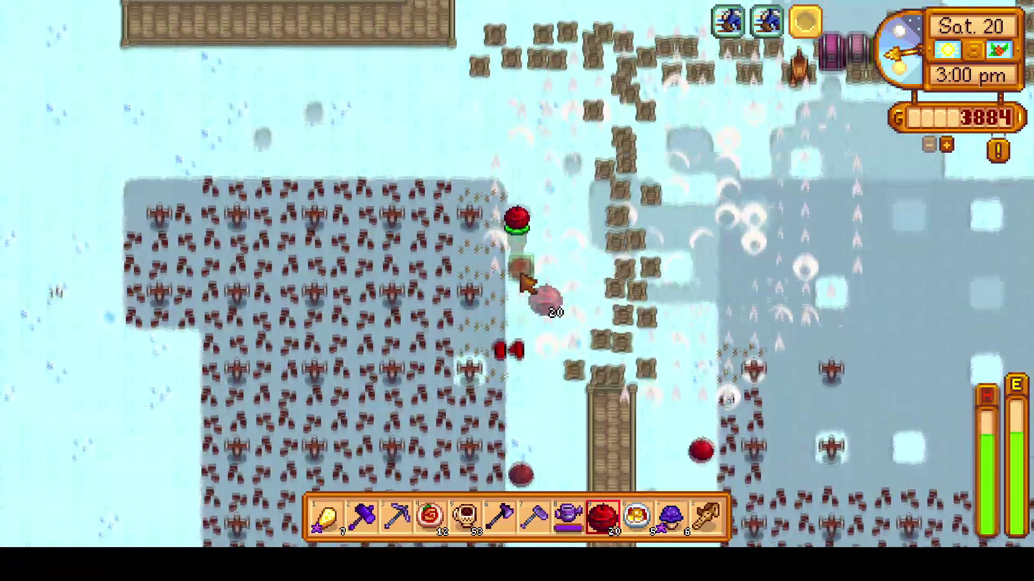
pyautogui.click(530, 287)
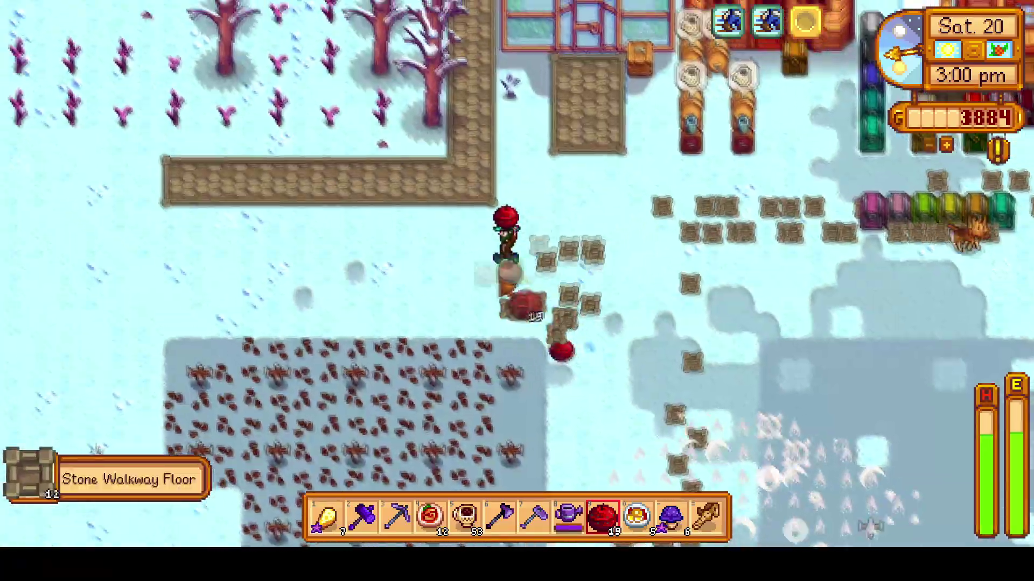